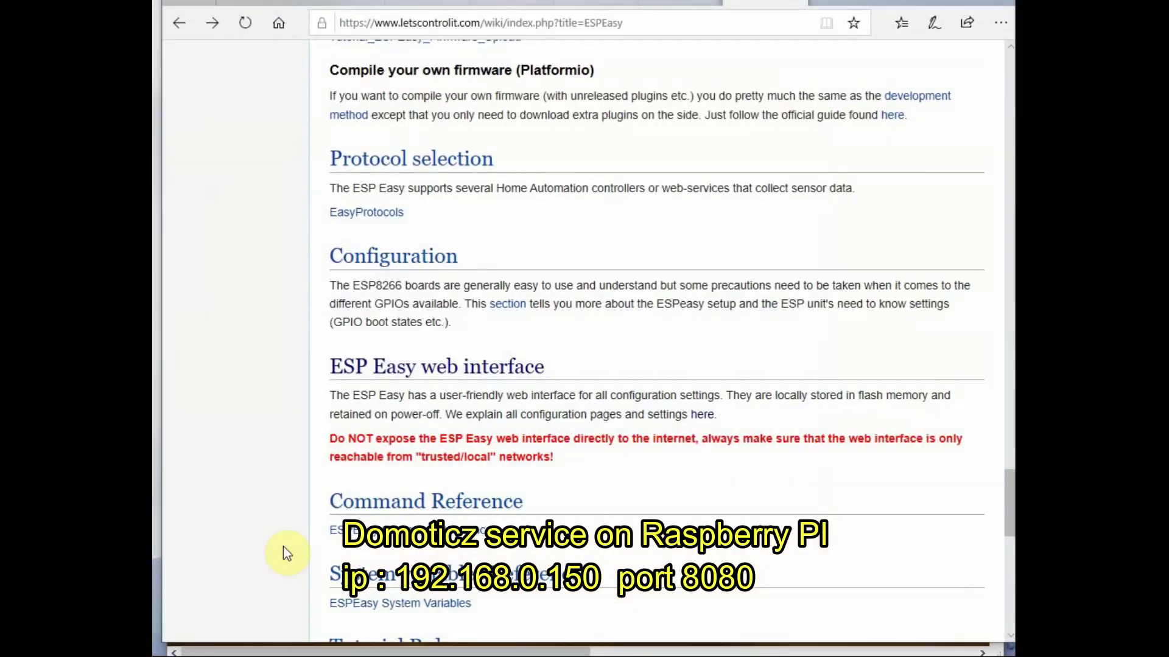
# Load Domoticz at 192.168.0.150:8080 and go to Setup > Hardware.
pyautogui.click(508, 24)
pyautogui.write('192.168.0.150:8080')
pyautogui.press('Return')
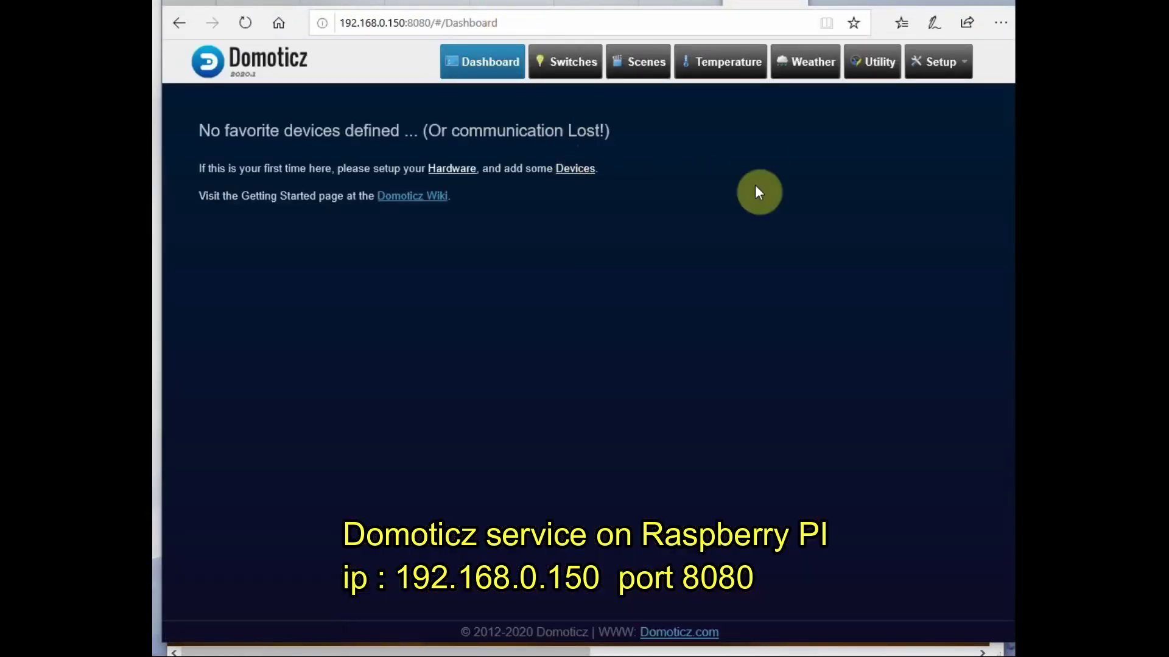
pyautogui.click(957, 72)
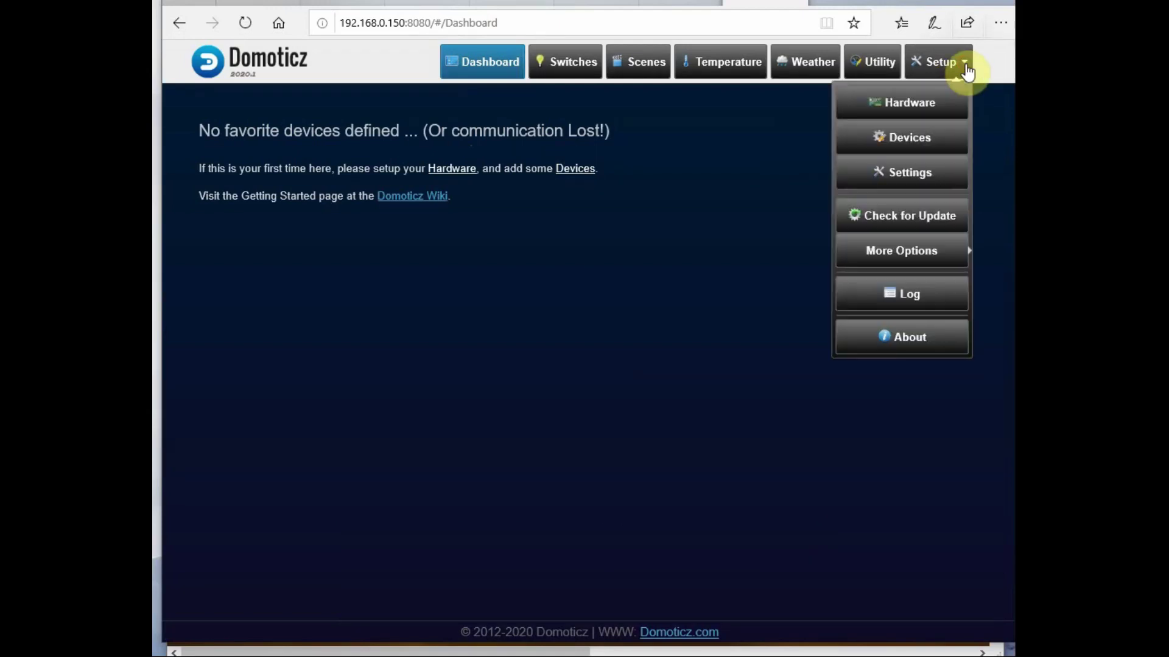
pyautogui.click(918, 103)
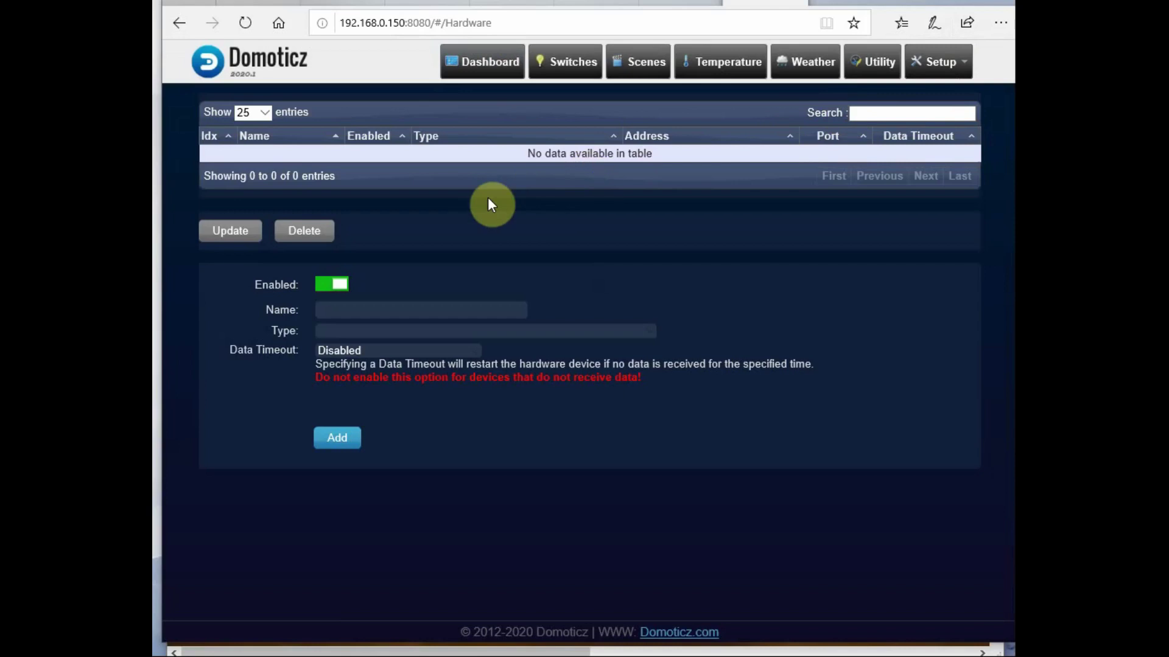
# Add a Dummy hardware entry named RL1.
pyautogui.click(357, 309)
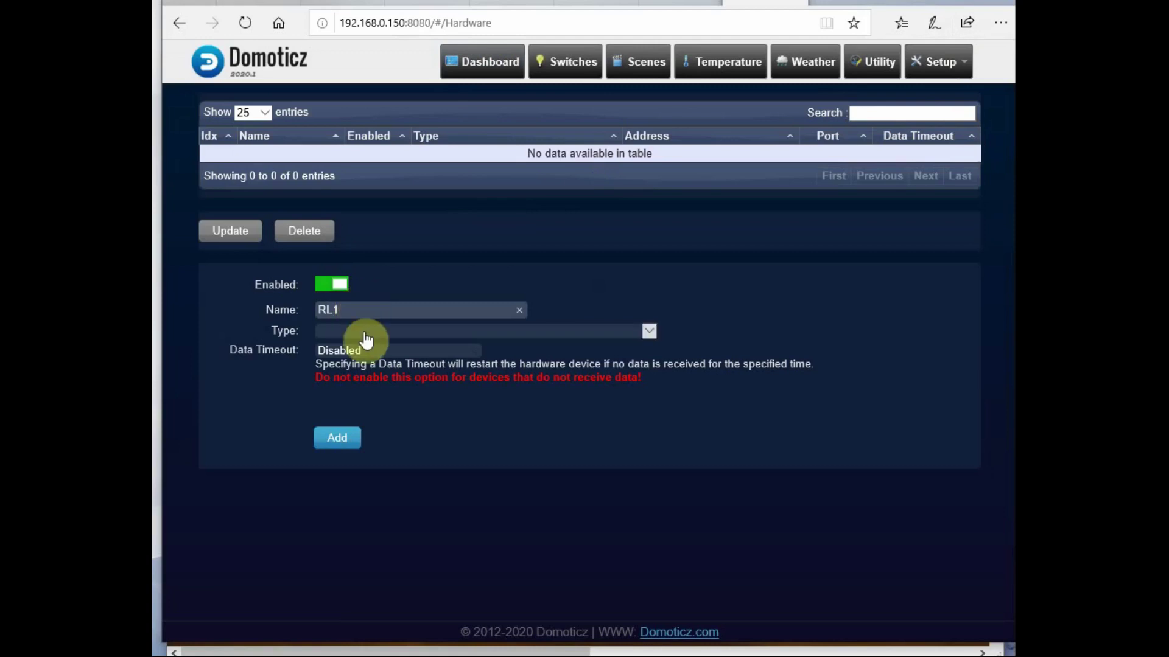
pyautogui.click(365, 333)
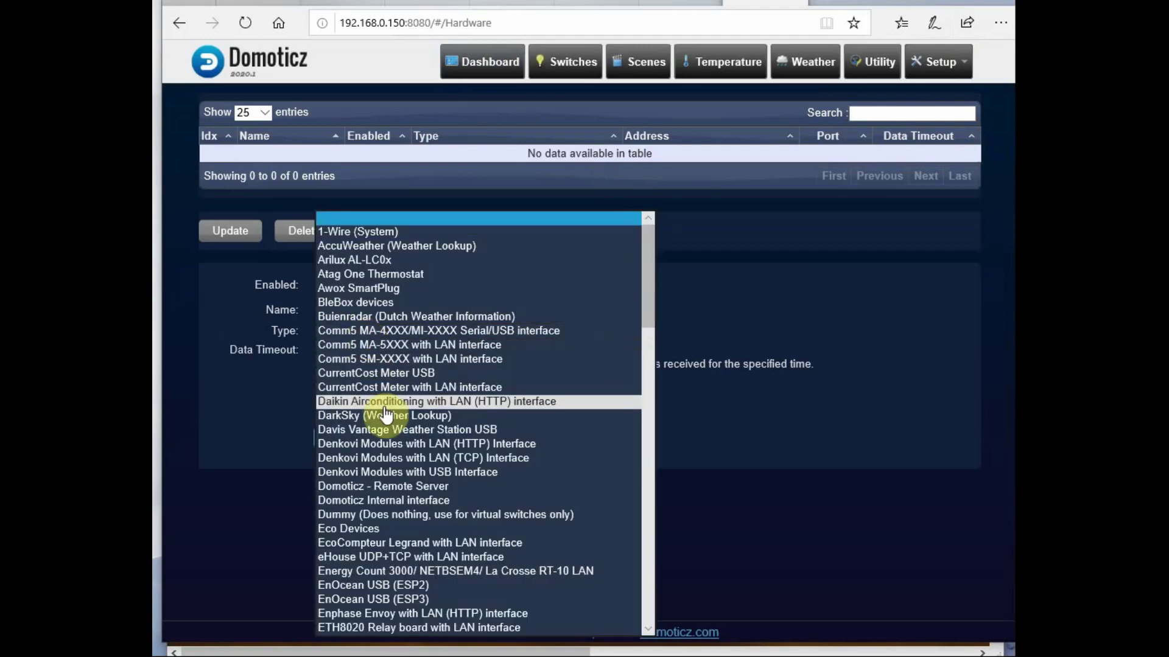
pyautogui.click(394, 517)
pyautogui.click(394, 518)
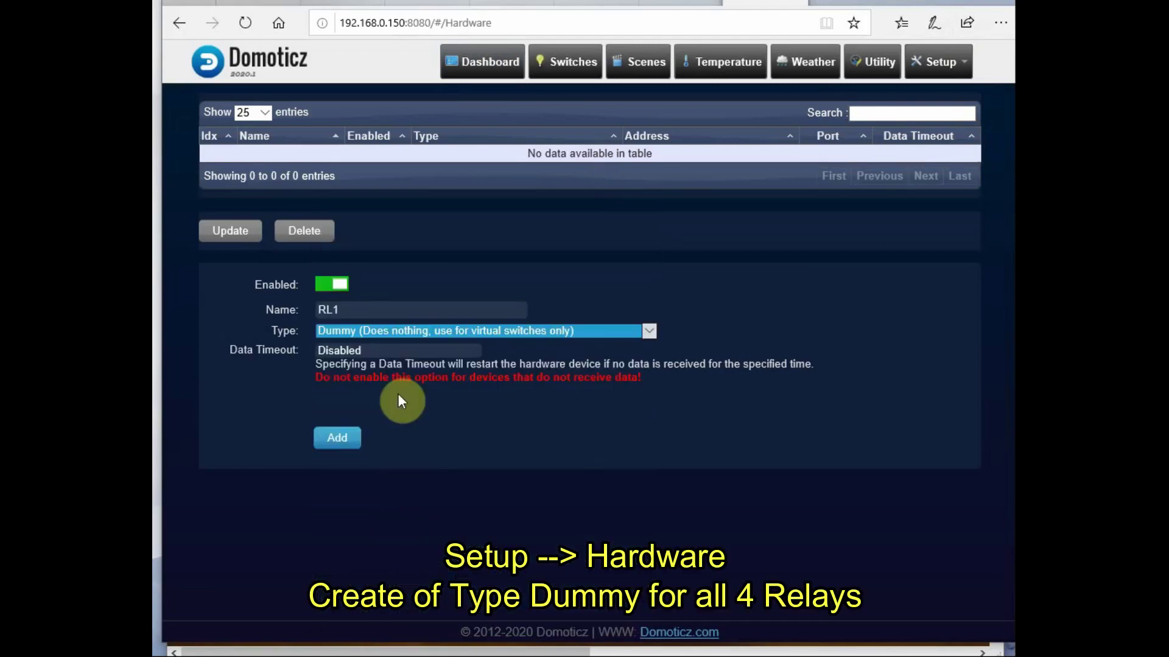
pyautogui.click(339, 439)
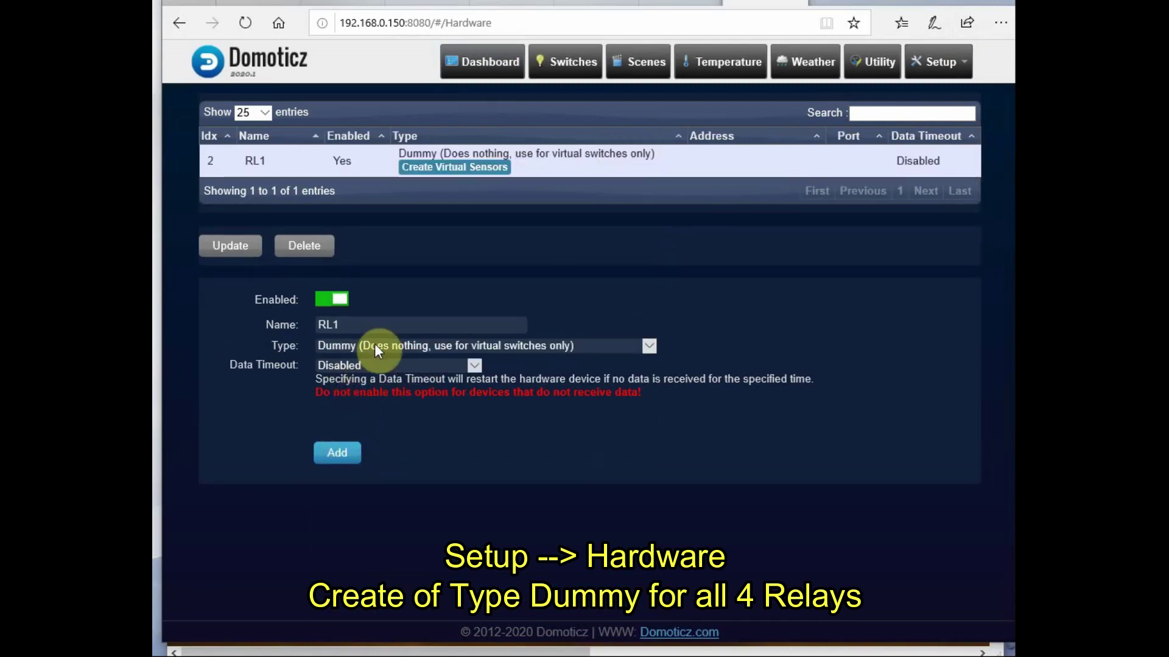
# Add three more Dummy entries named RL2, RL3 and RL4.
pyautogui.click(349, 323)
pyautogui.hotkey('shift', 'Left')
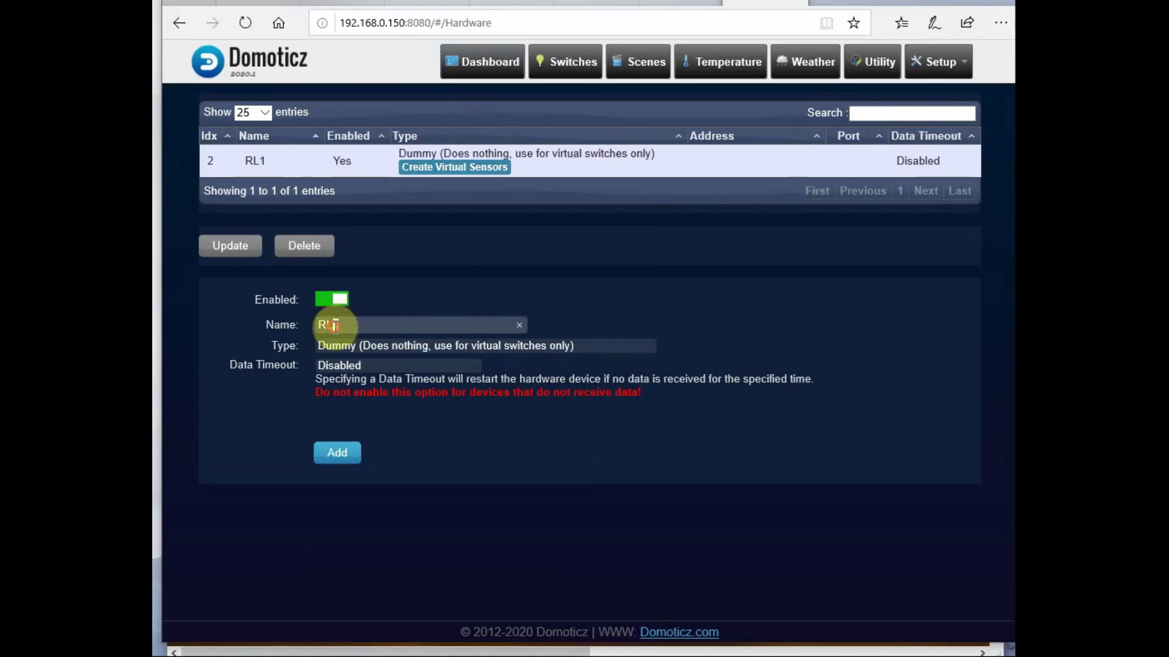
pyautogui.write('2')
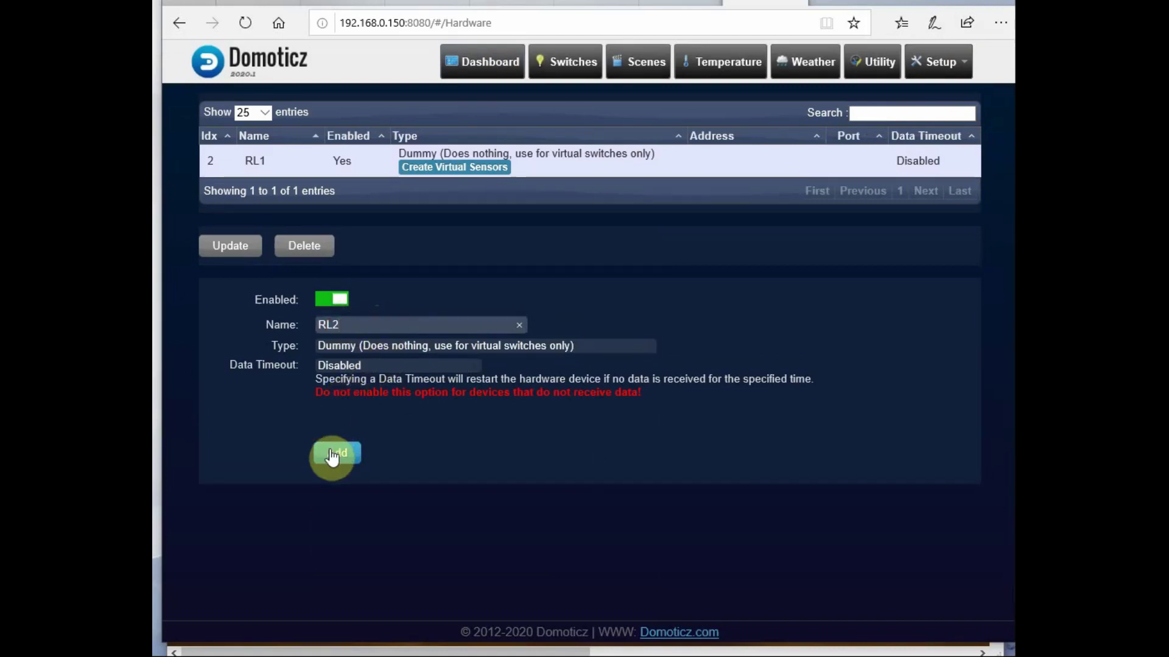
pyautogui.click(335, 454)
pyautogui.moveTo(352, 358); pyautogui.dragTo(336, 357)
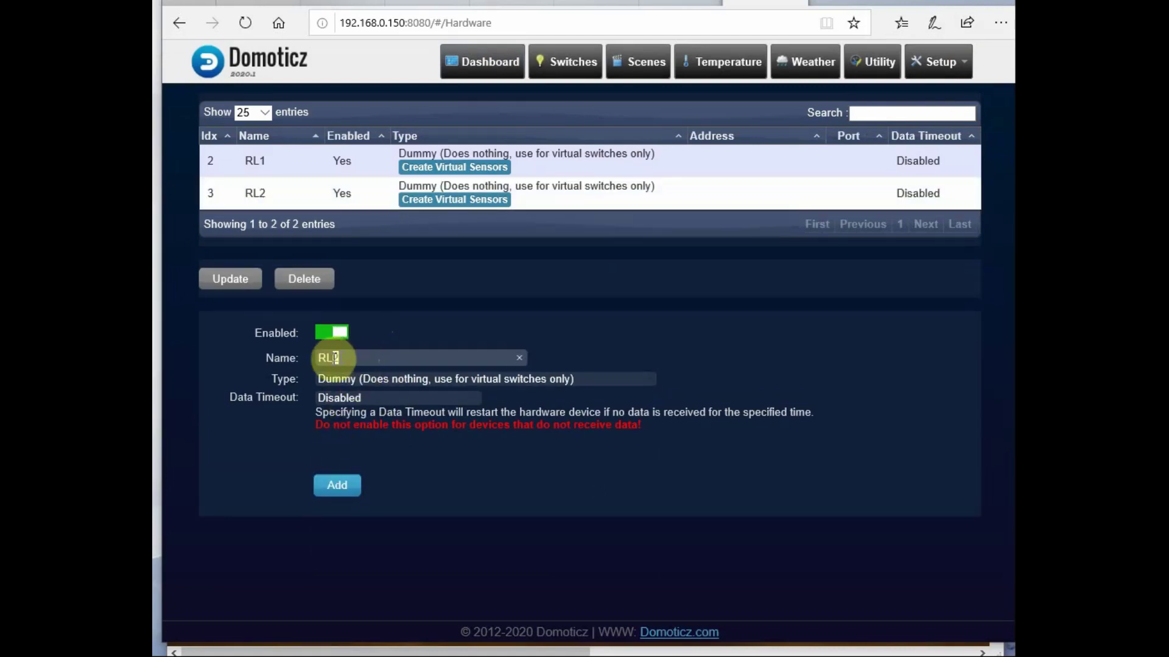
pyautogui.write('3')
pyautogui.click(337, 485)
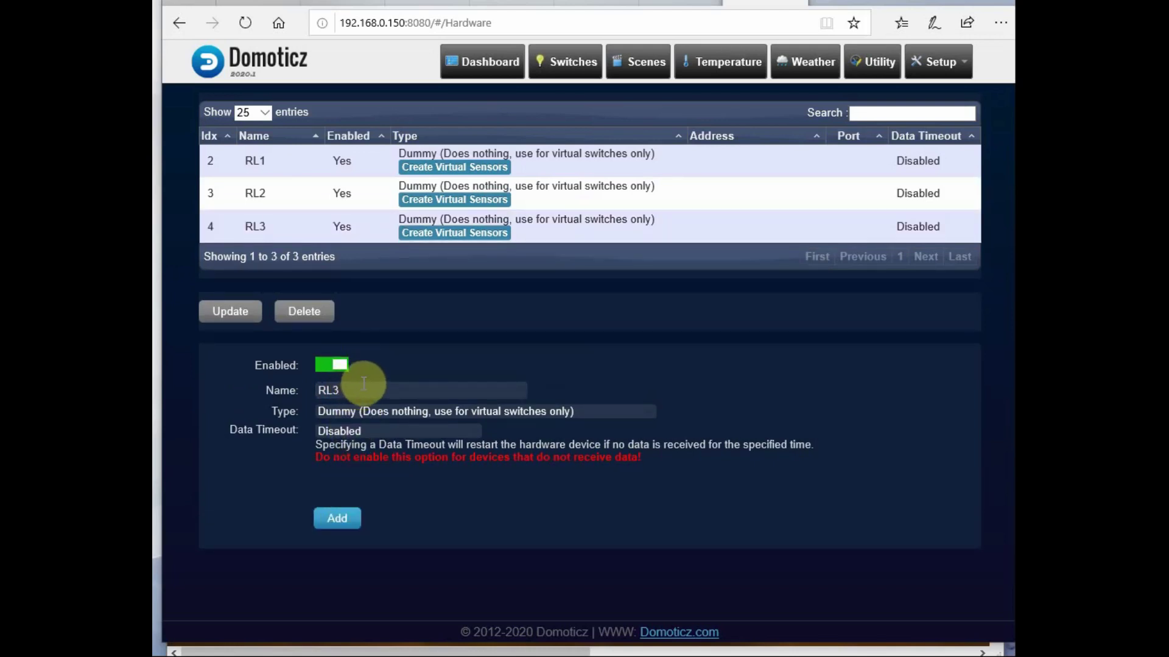
pyautogui.click(335, 390)
pyautogui.moveTo(332, 390); pyautogui.dragTo(348, 390)
pyautogui.write('4')
pyautogui.click(339, 516)
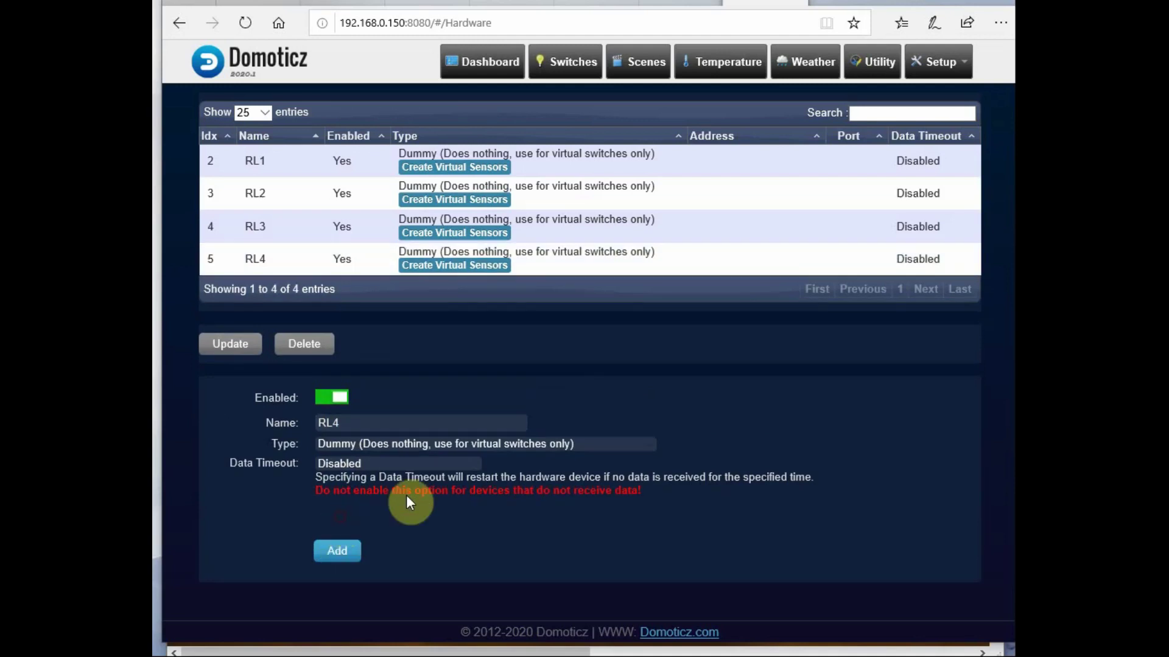
# Create a virtual Switch sensor named RL1 for the RL1 hardware.
pyautogui.click(463, 168)
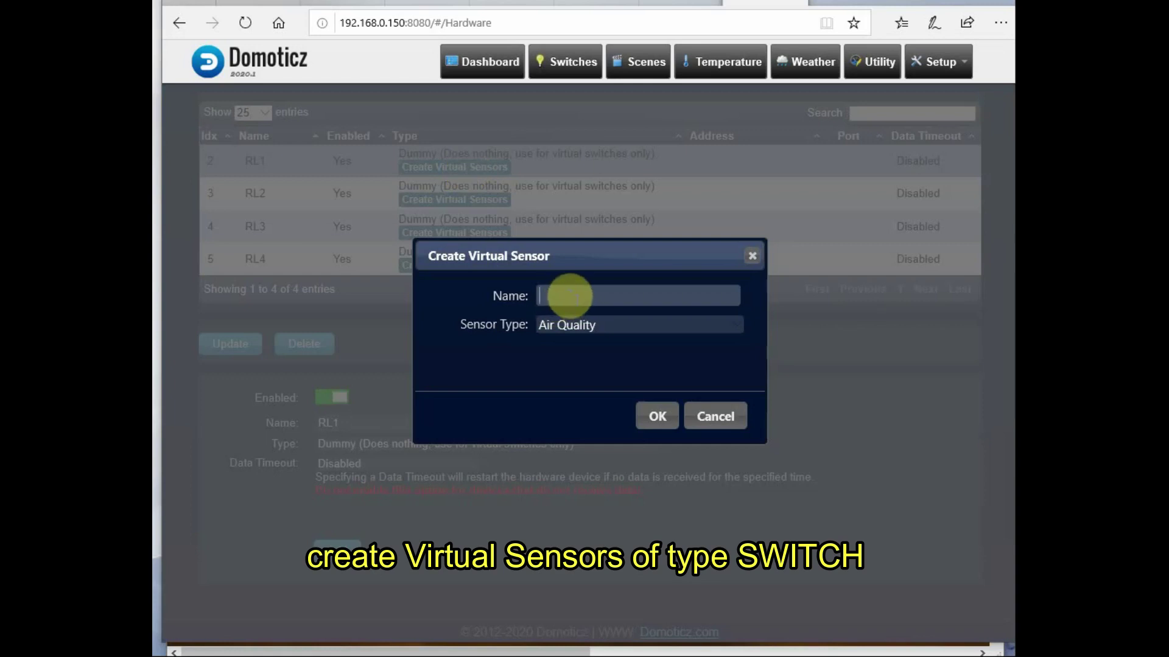
pyautogui.write('RL1')
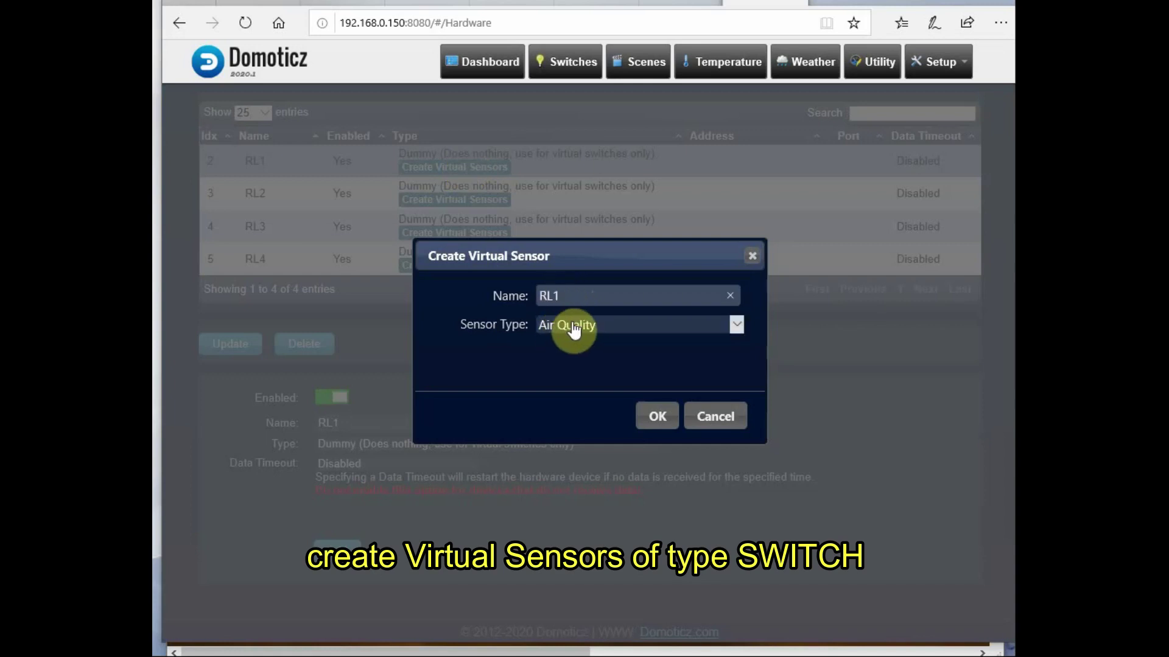
pyautogui.click(570, 327)
pyautogui.scroll(-5, 594, 438)
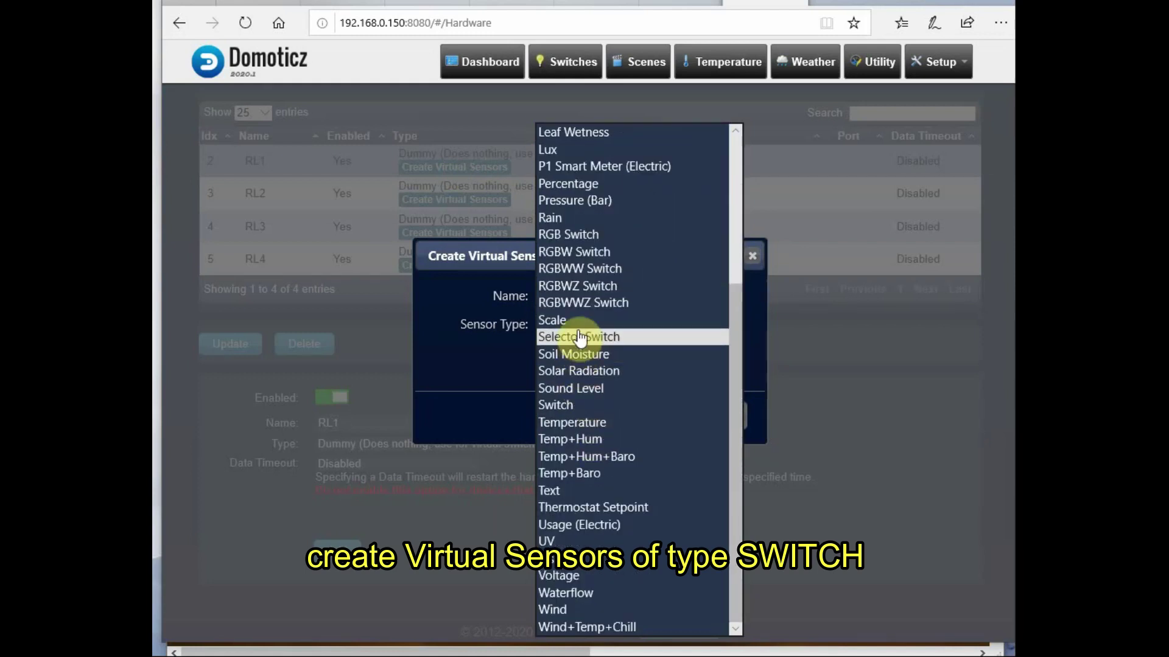
pyautogui.click(571, 405)
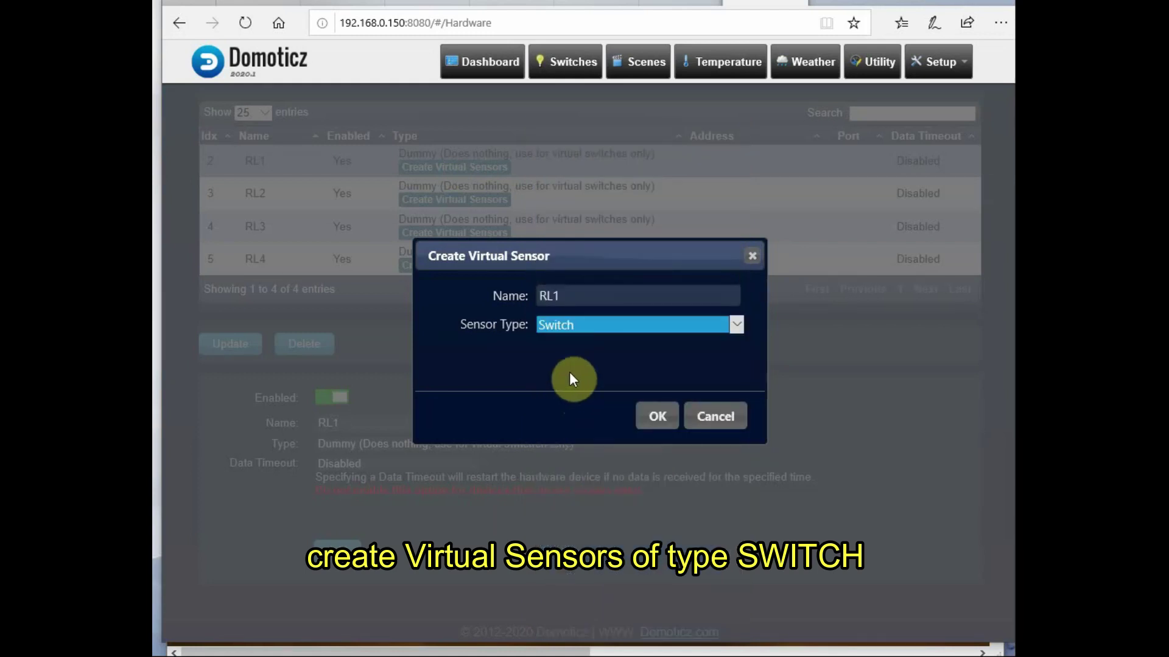
pyautogui.click(654, 415)
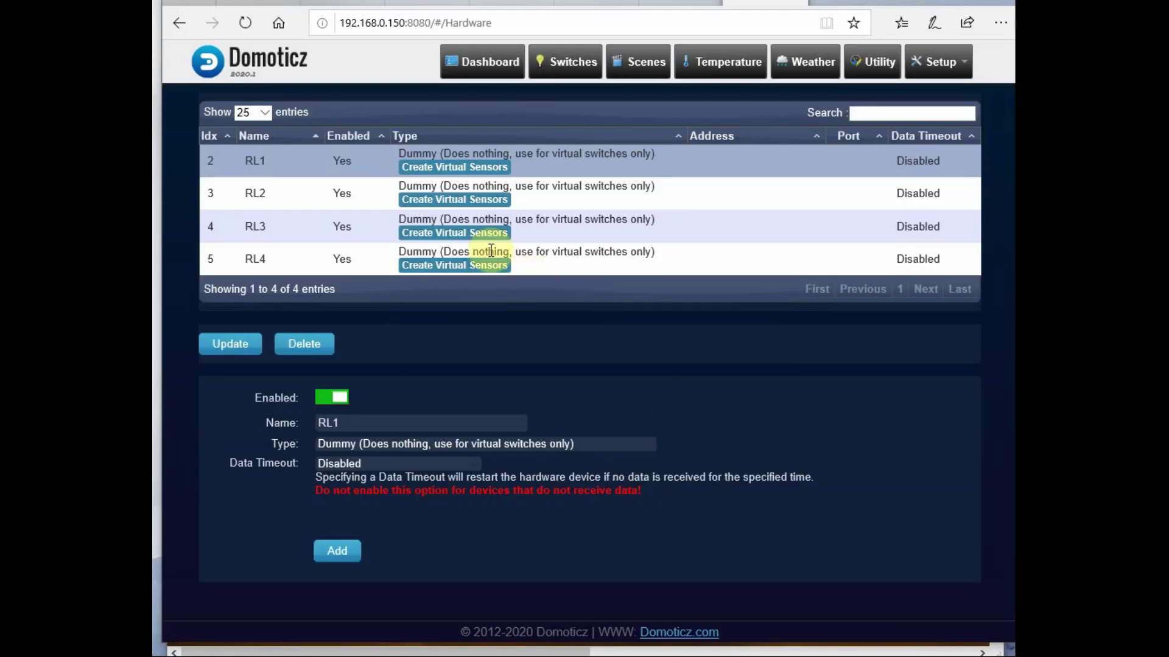
# Create virtual Switch sensors for RL2, RL3 and RL4.
pyautogui.click(464, 200)
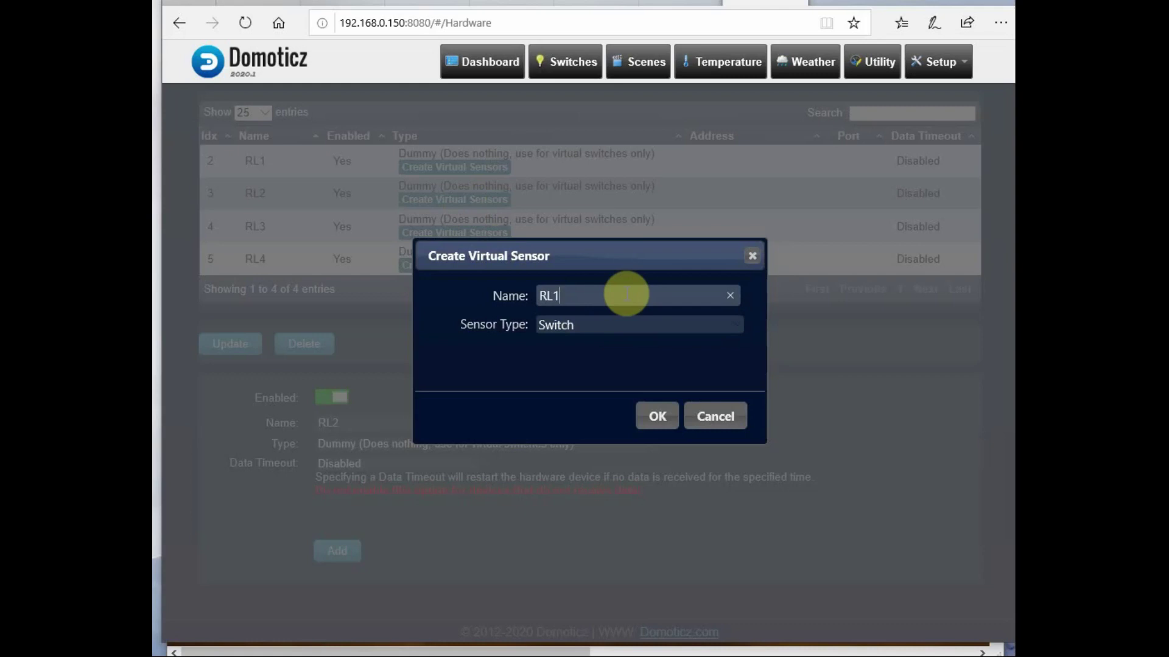
pyautogui.click(657, 417)
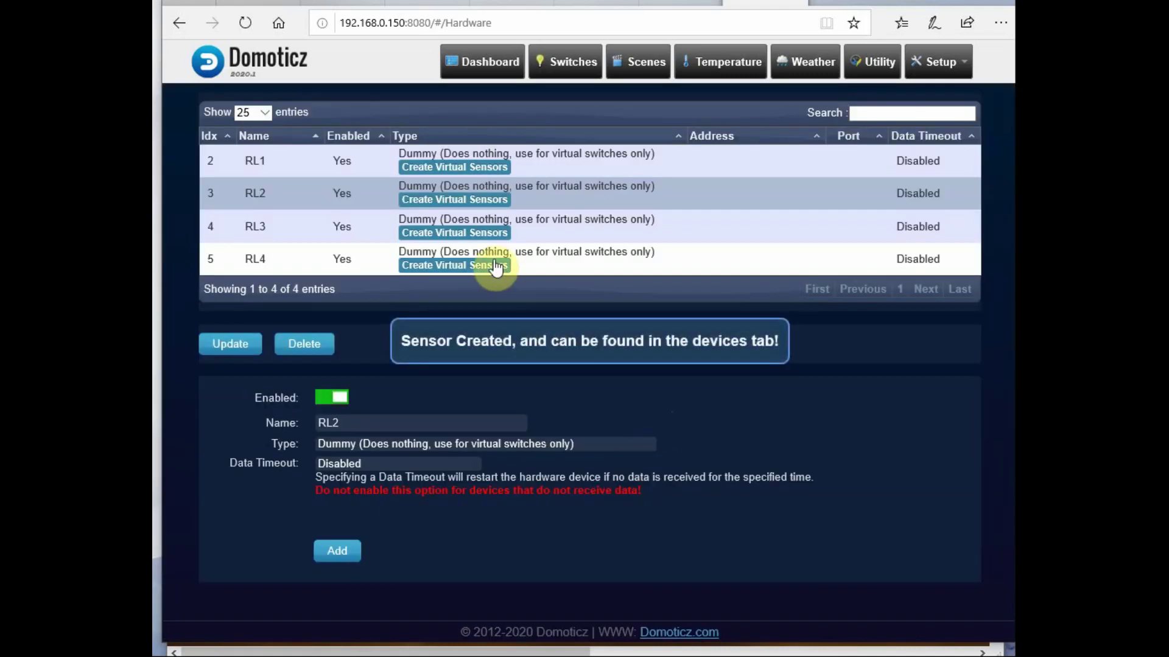
pyautogui.click(463, 233)
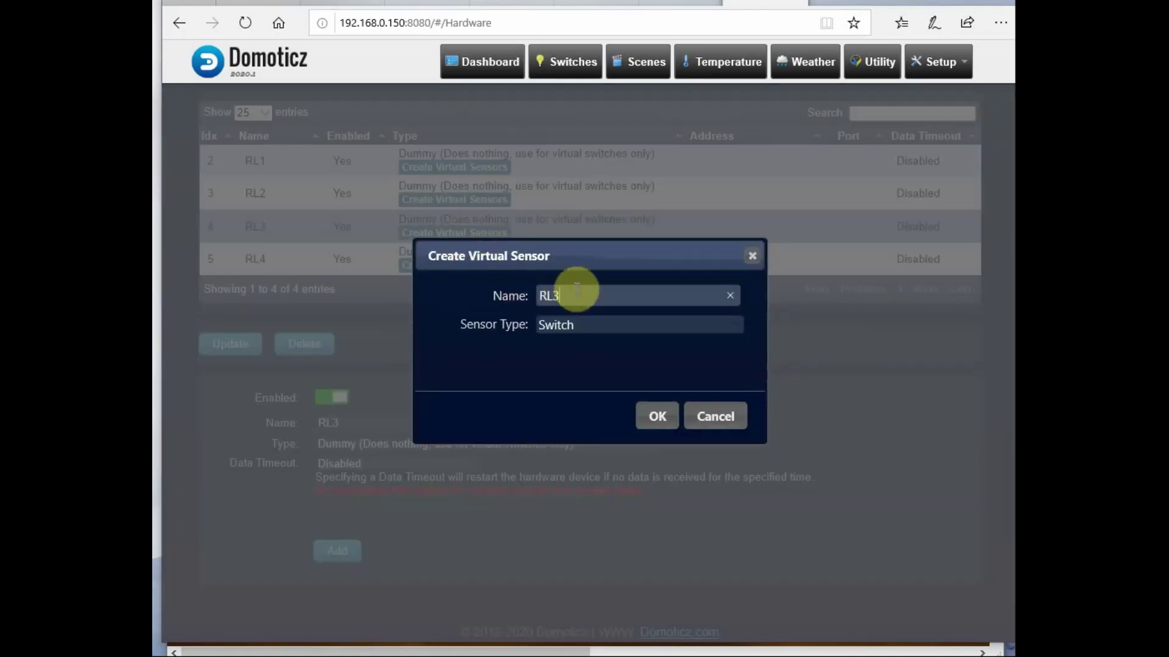
pyautogui.click(657, 417)
pyautogui.click(457, 266)
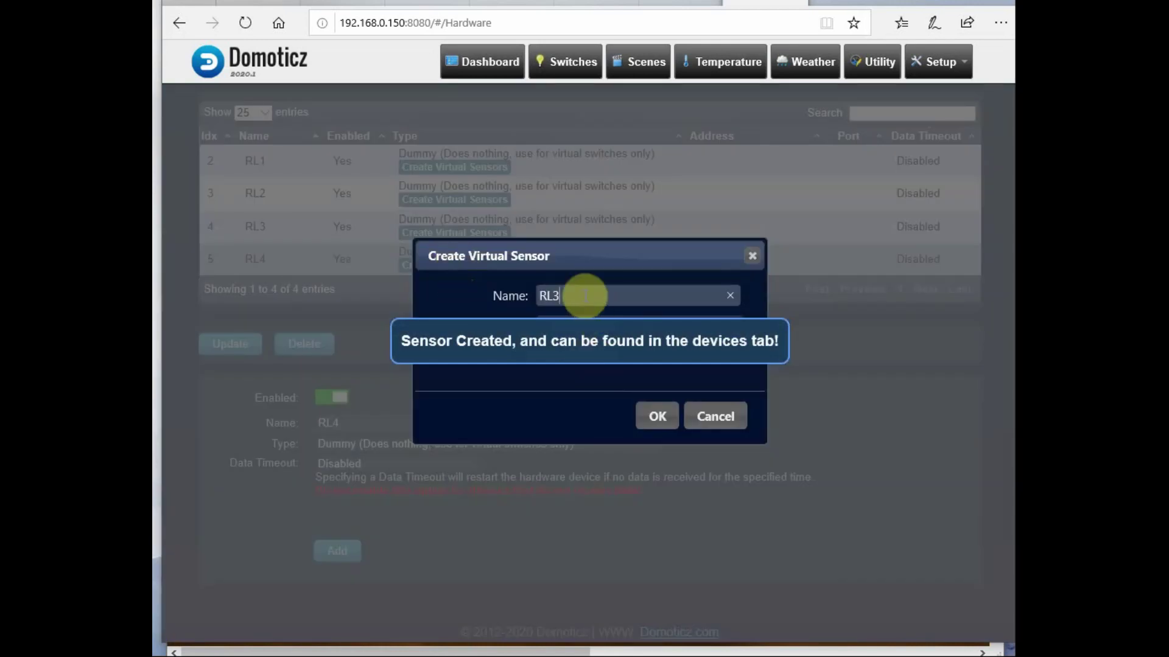
pyautogui.click(658, 416)
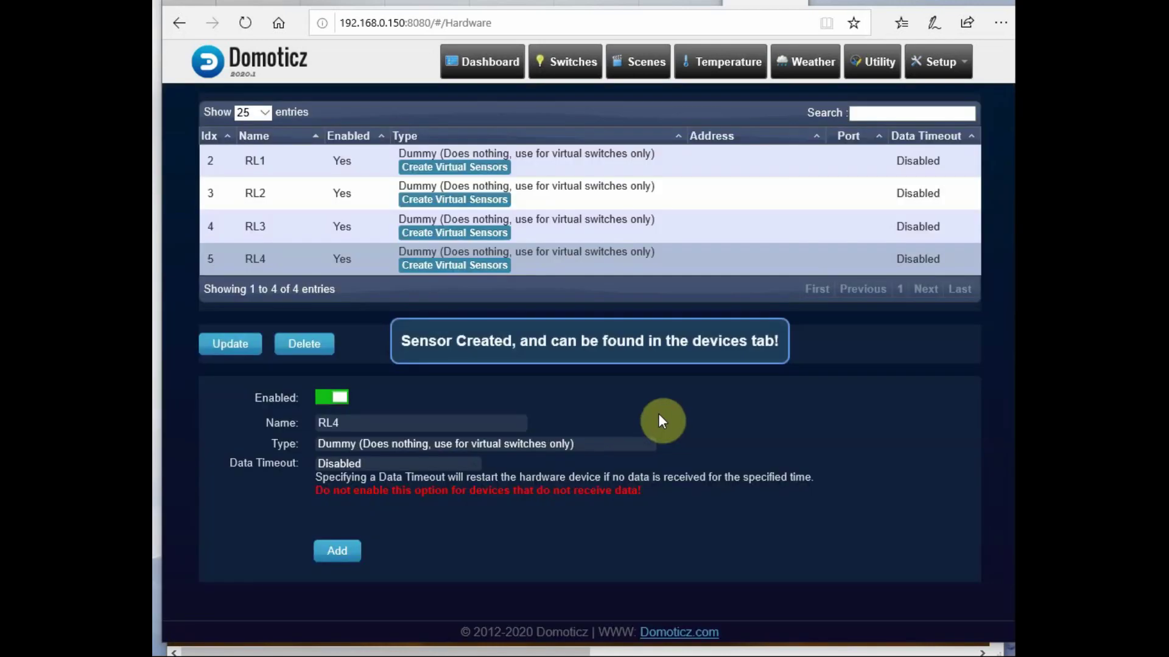
pyautogui.click(577, 65)
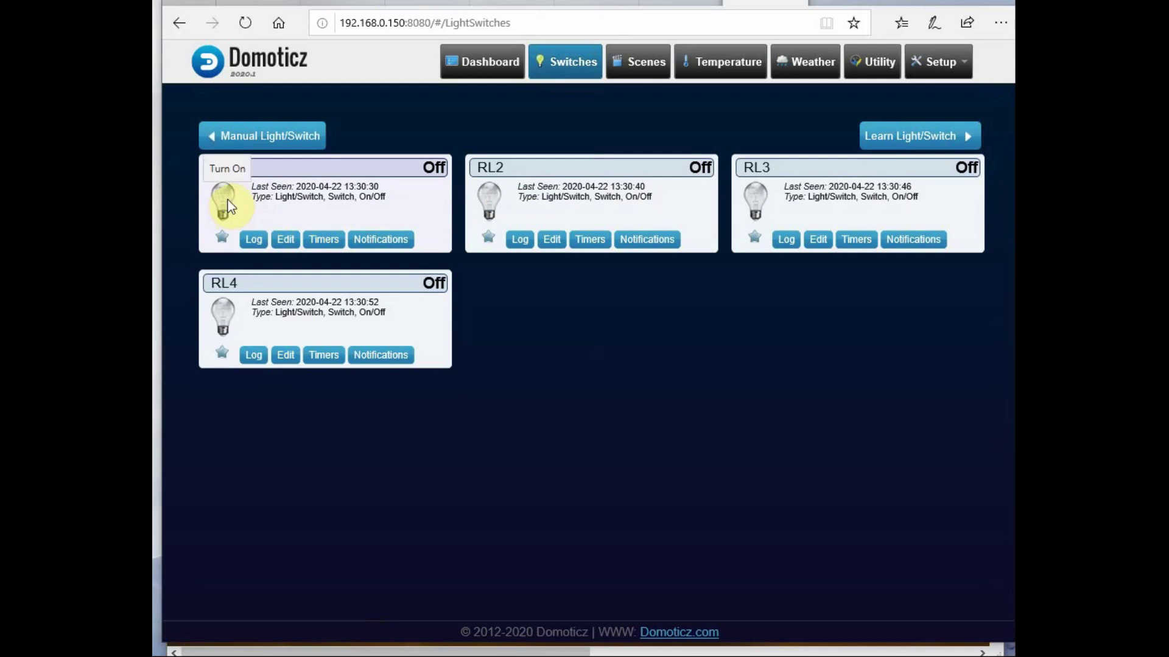
pyautogui.click(285, 241)
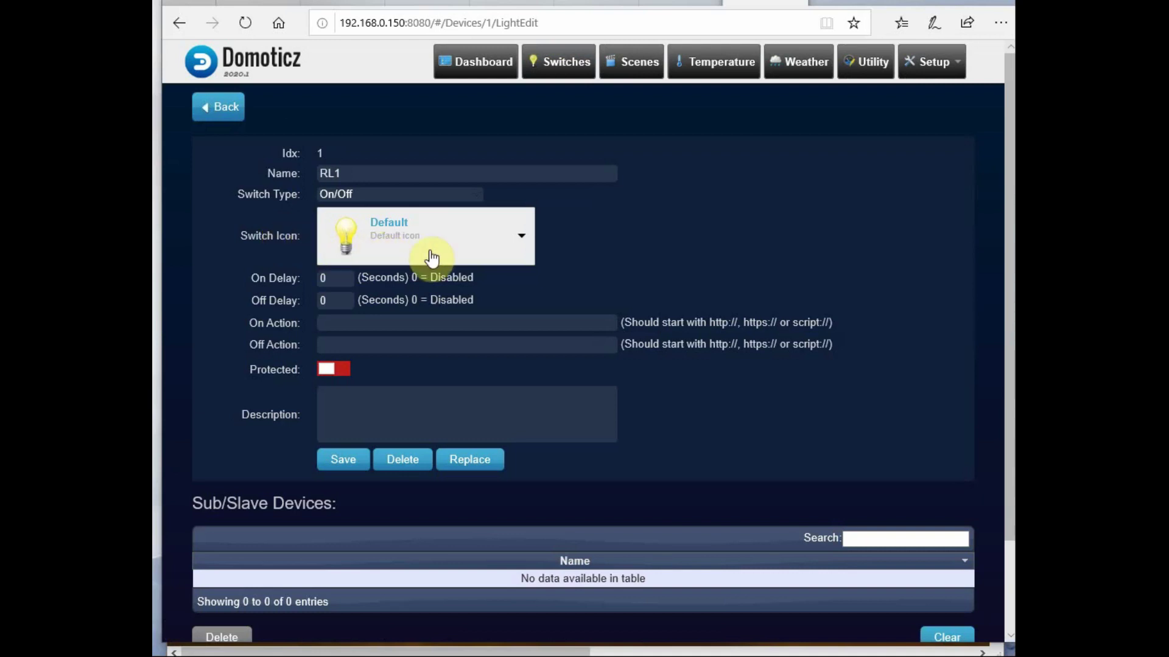
pyautogui.rightClick(373, 321)
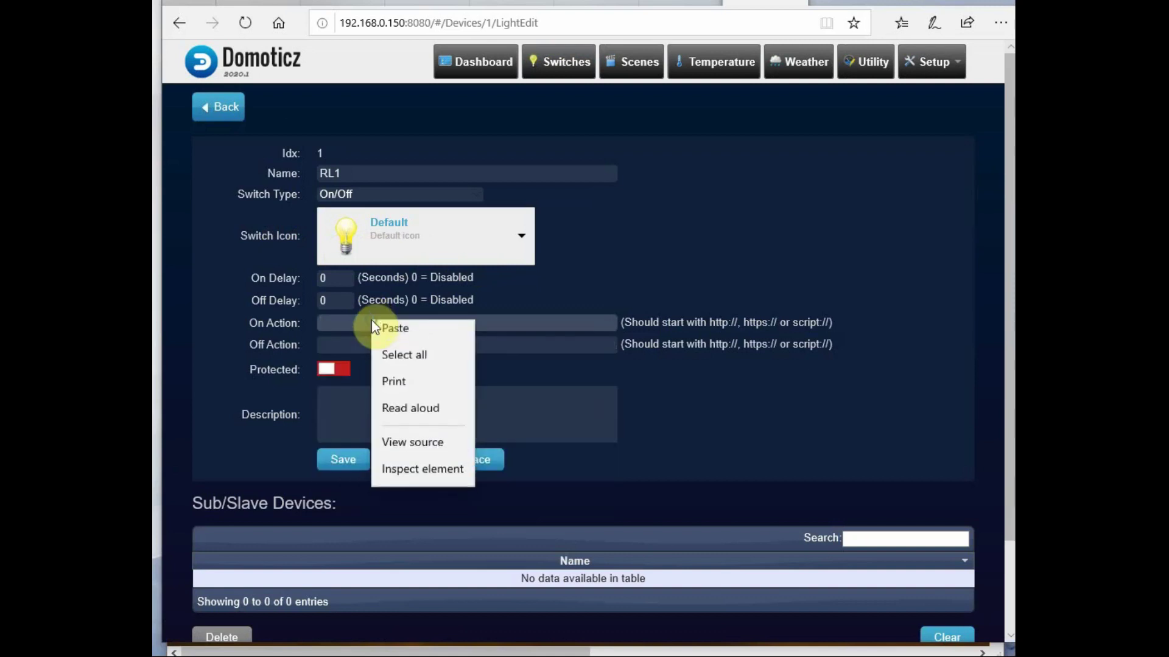
pyautogui.click(397, 337)
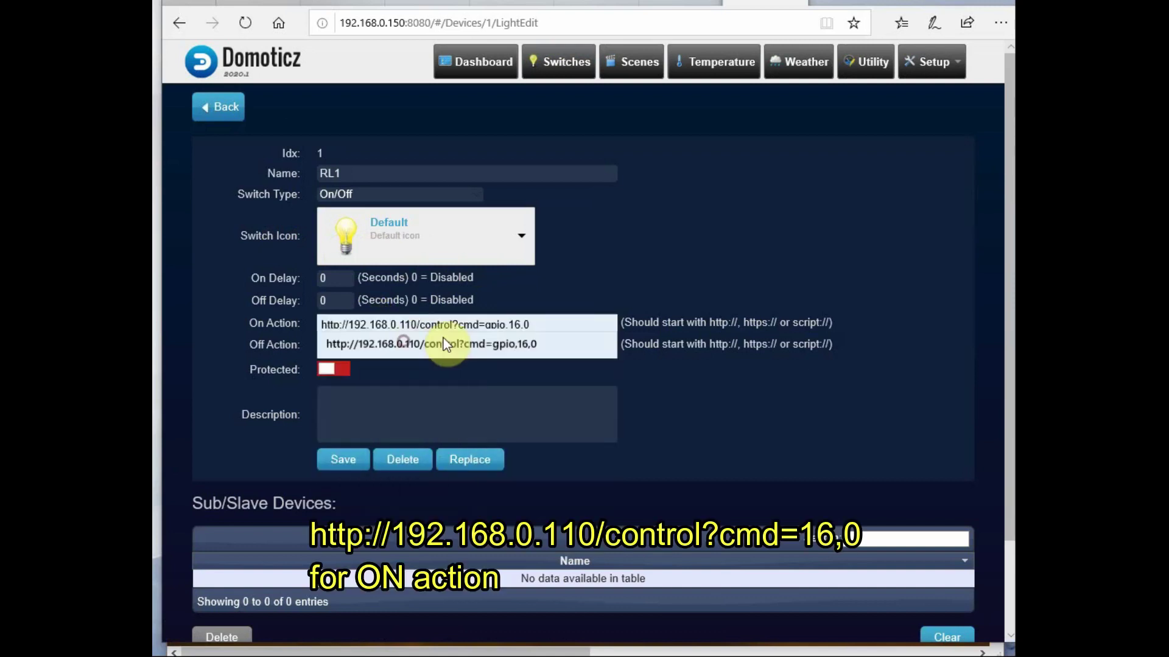
pyautogui.press('BackSpace')
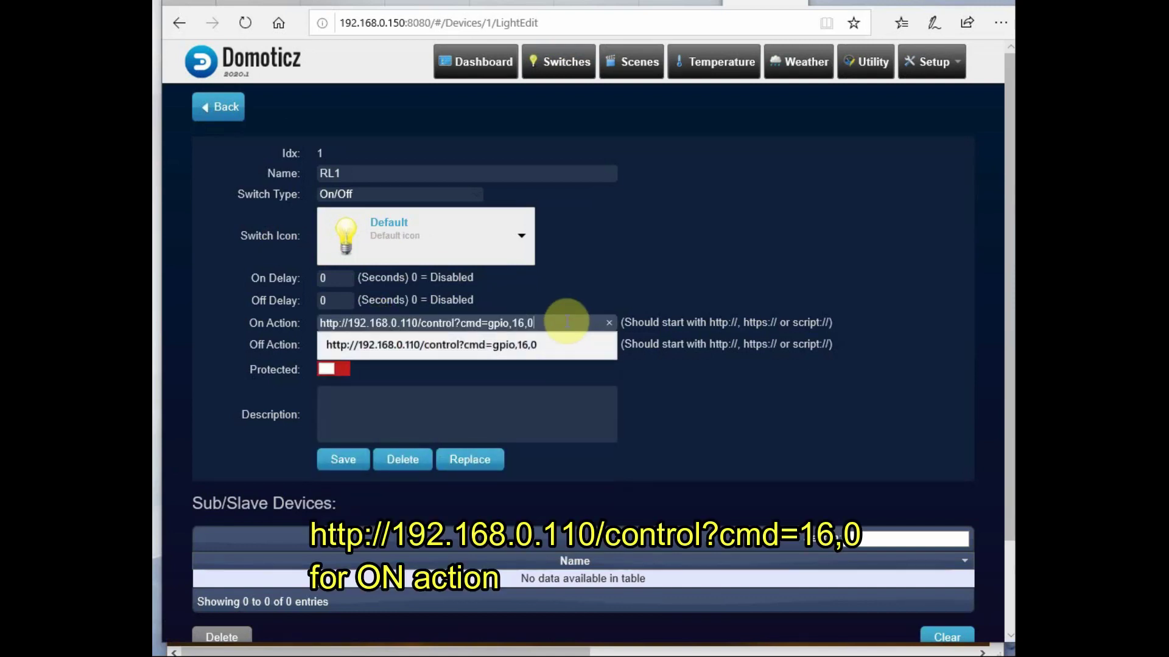
pyautogui.click(678, 398)
pyautogui.click(476, 345)
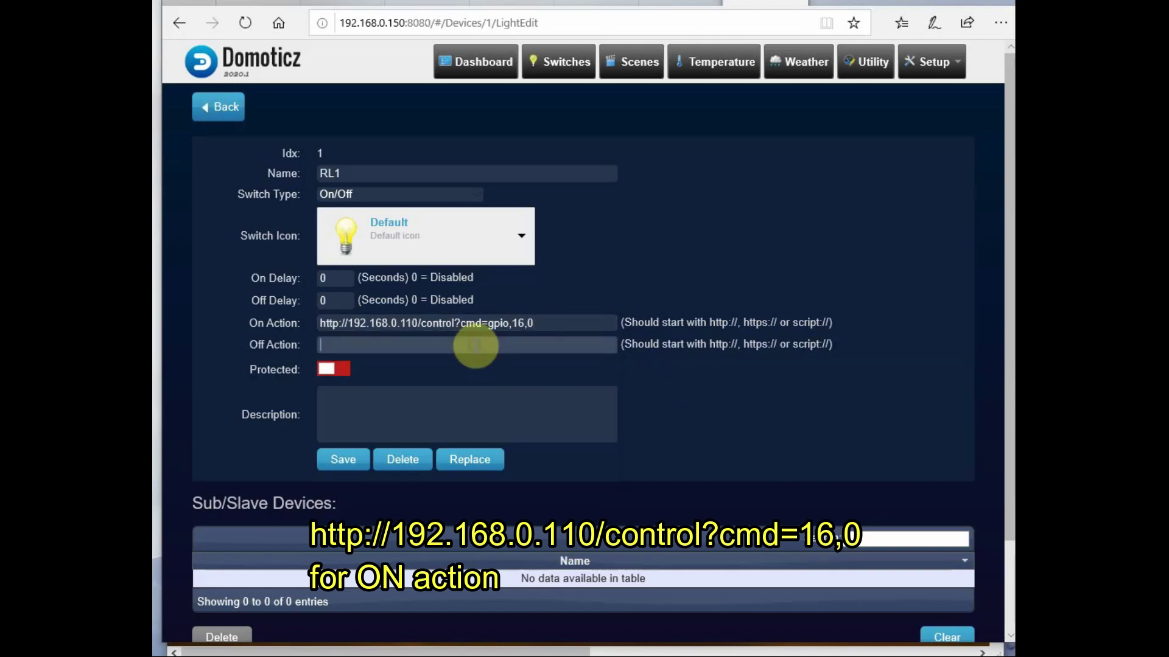
pyautogui.rightClick(476, 345)
pyautogui.click(496, 363)
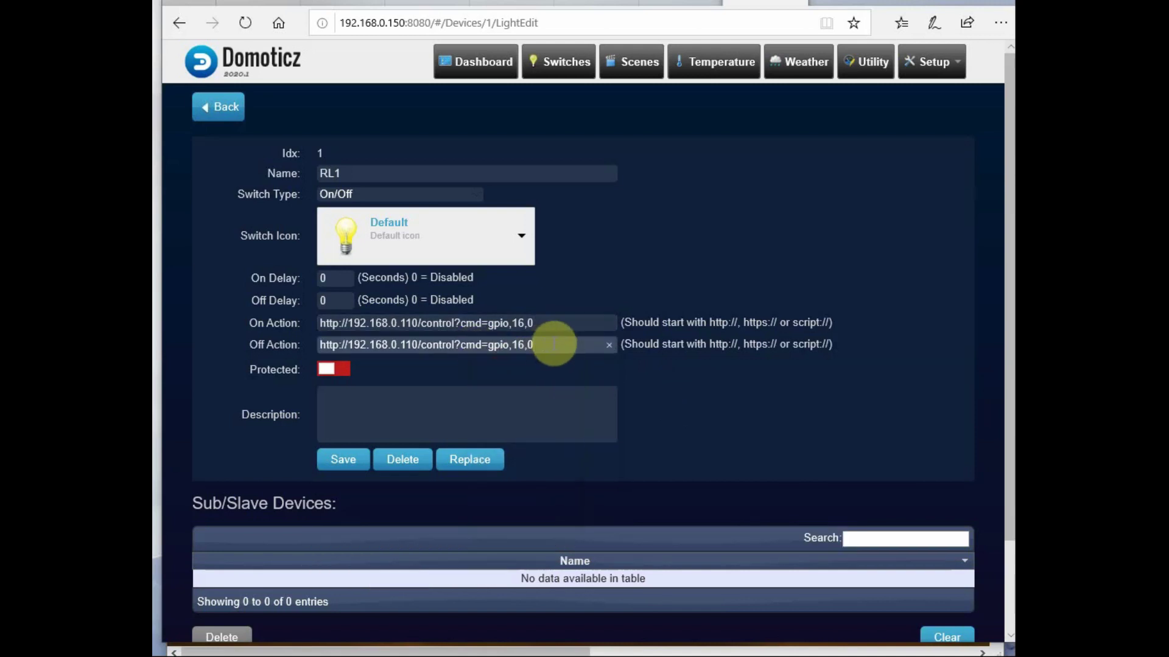
pyautogui.press('BackSpace')
pyautogui.write('1')
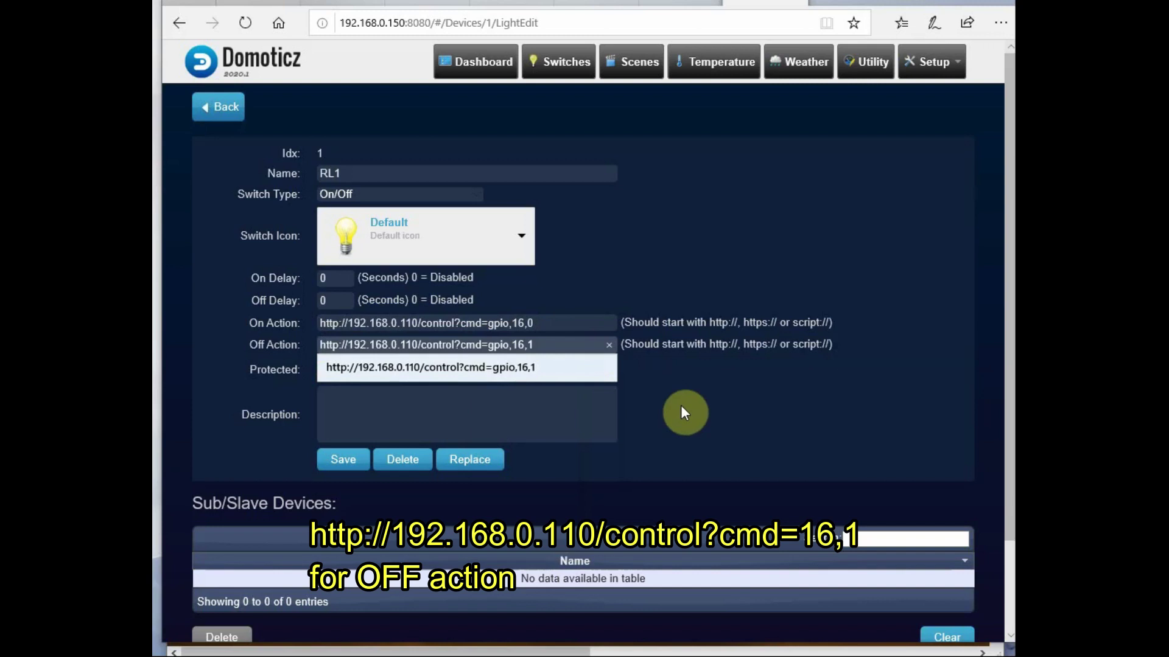
pyautogui.click(681, 409)
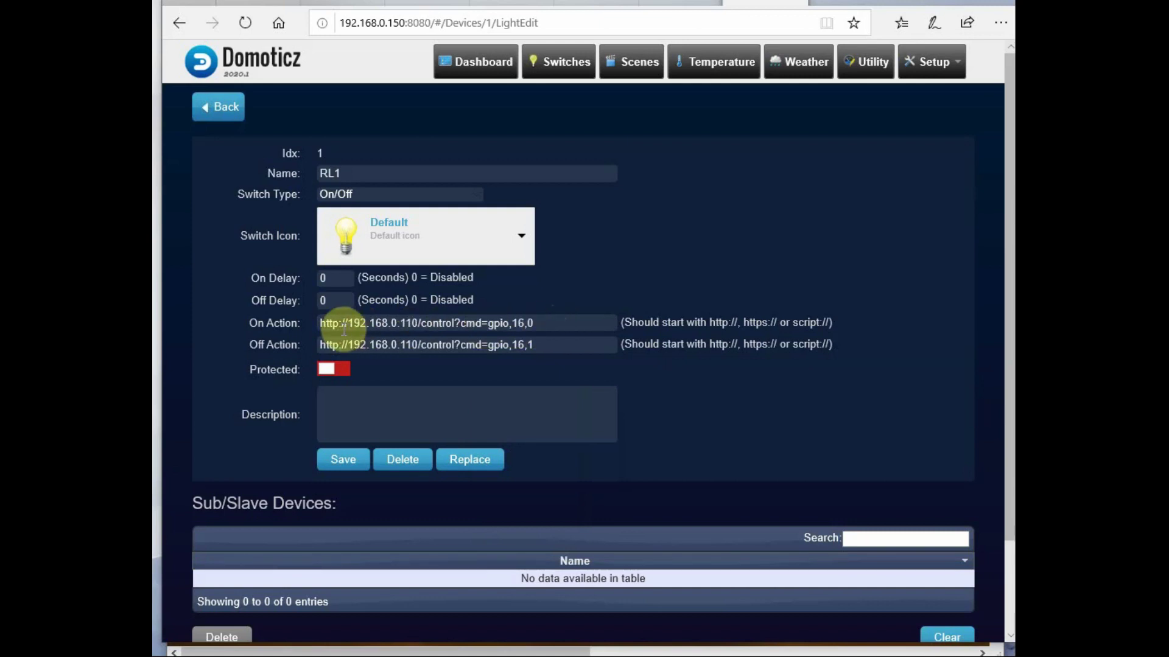
pyautogui.click(340, 459)
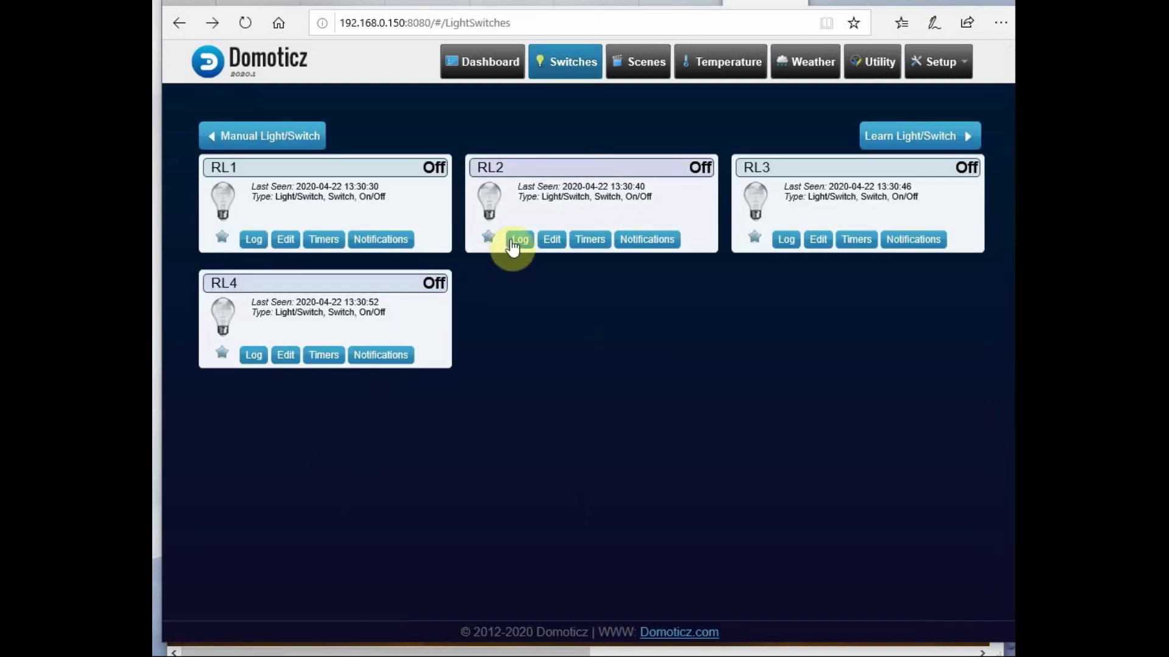
# Give RL2 the Fan switch icon.
pyautogui.click(552, 239)
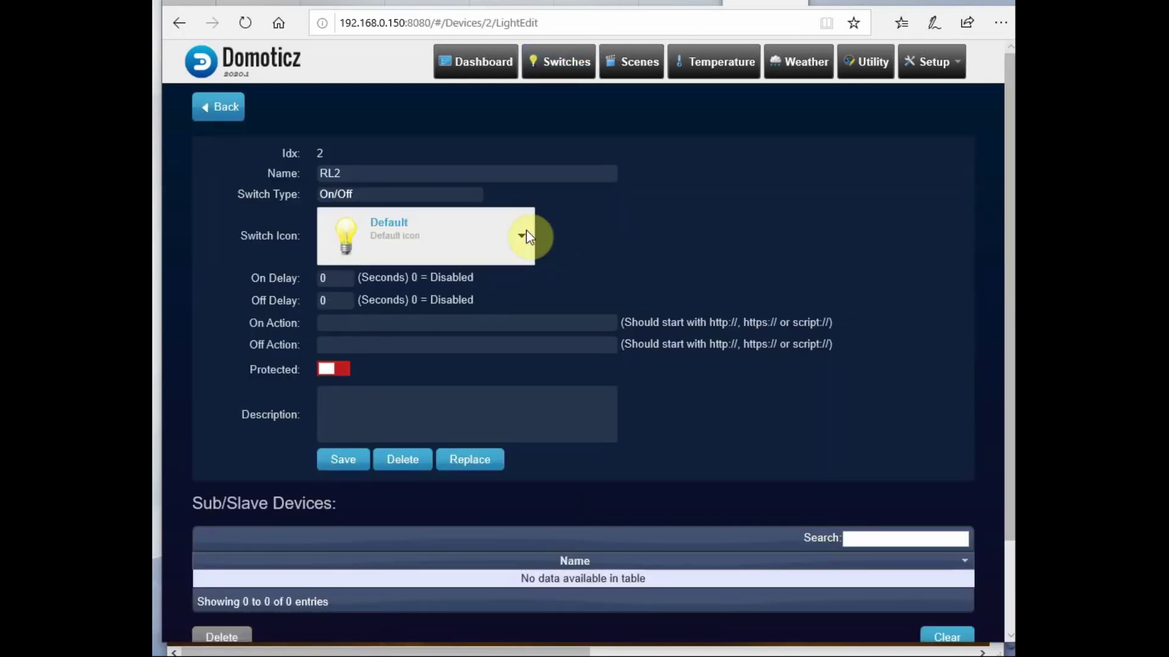
pyautogui.click(527, 240)
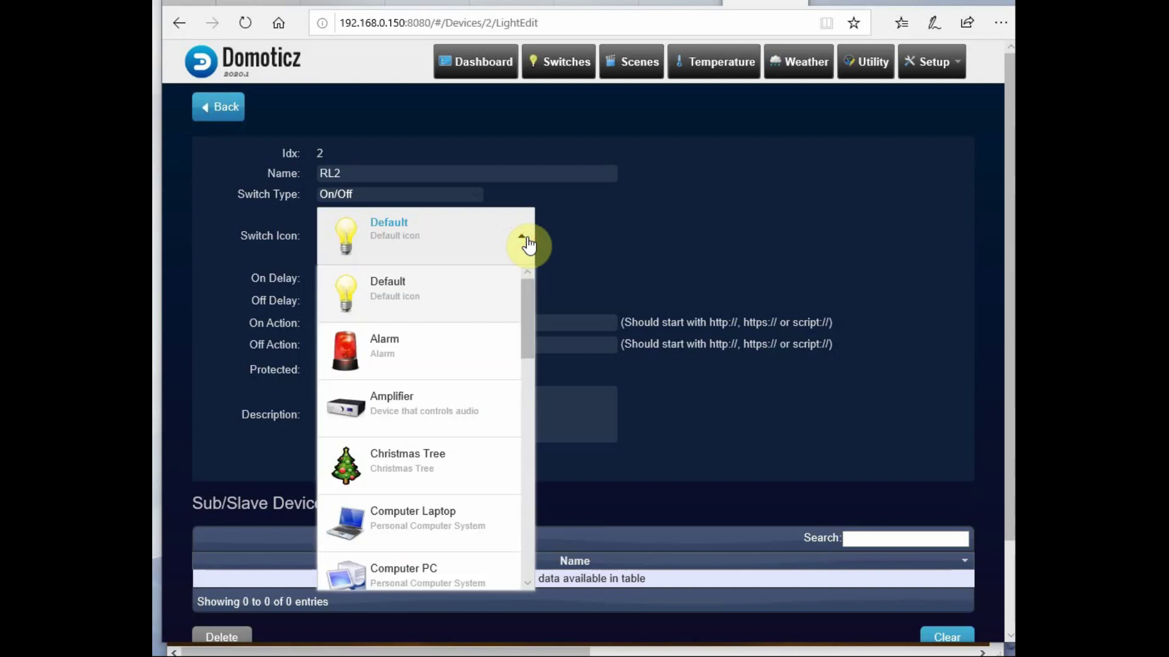
pyautogui.scroll(-2, 516, 283)
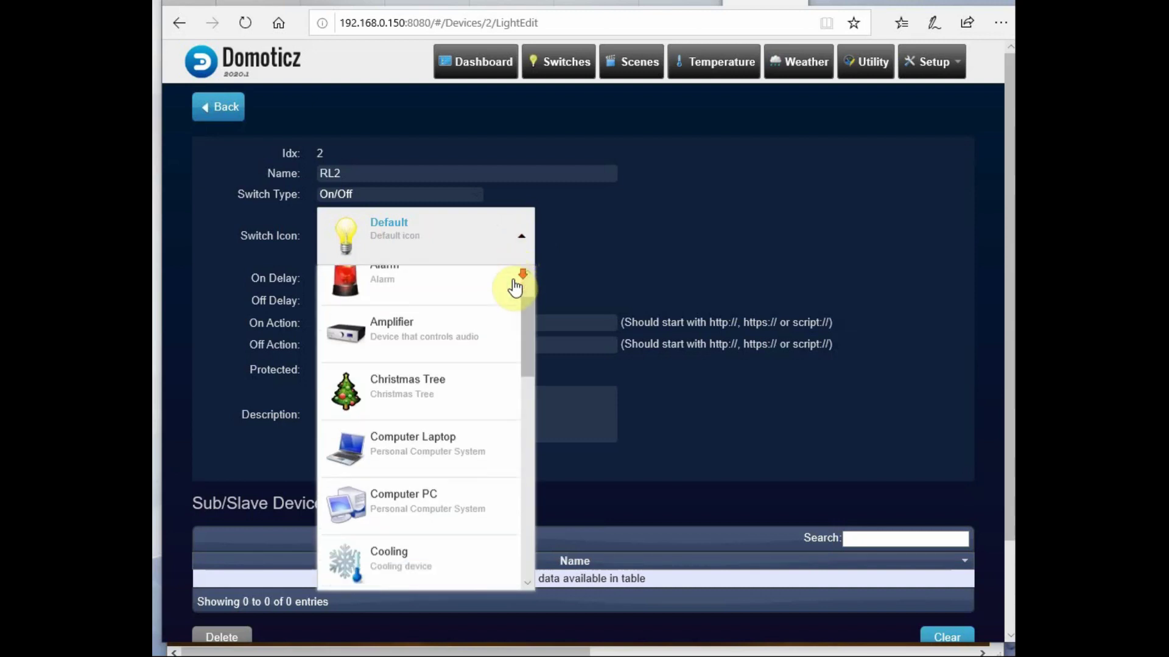
pyautogui.scroll(-3, 516, 286)
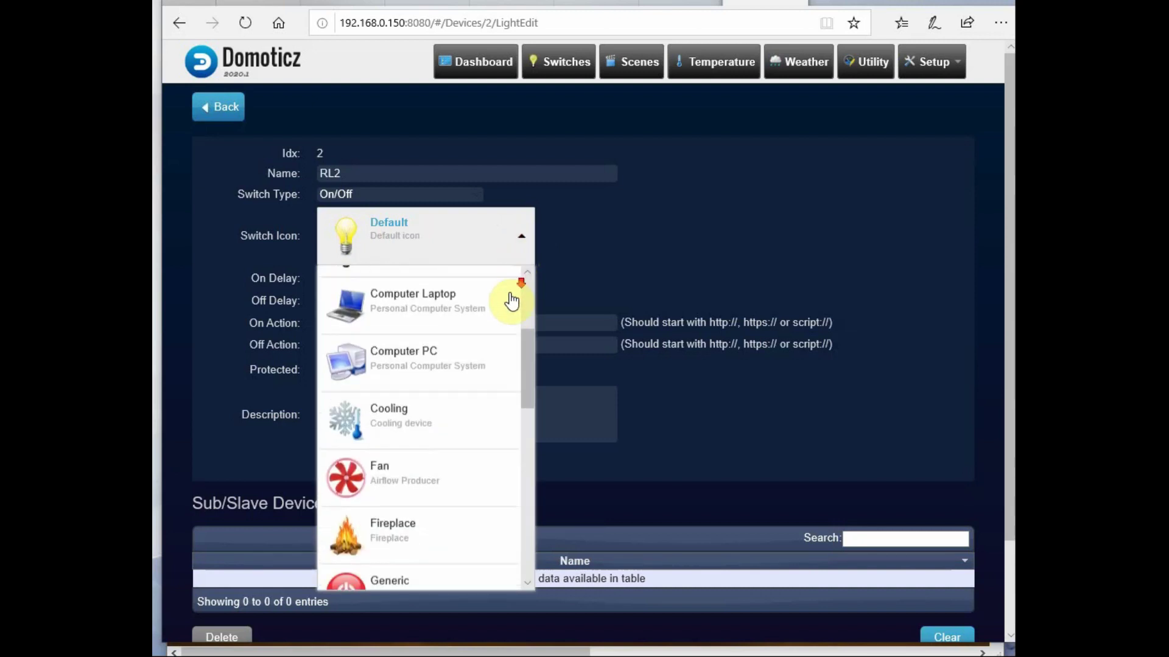
pyautogui.click(386, 448)
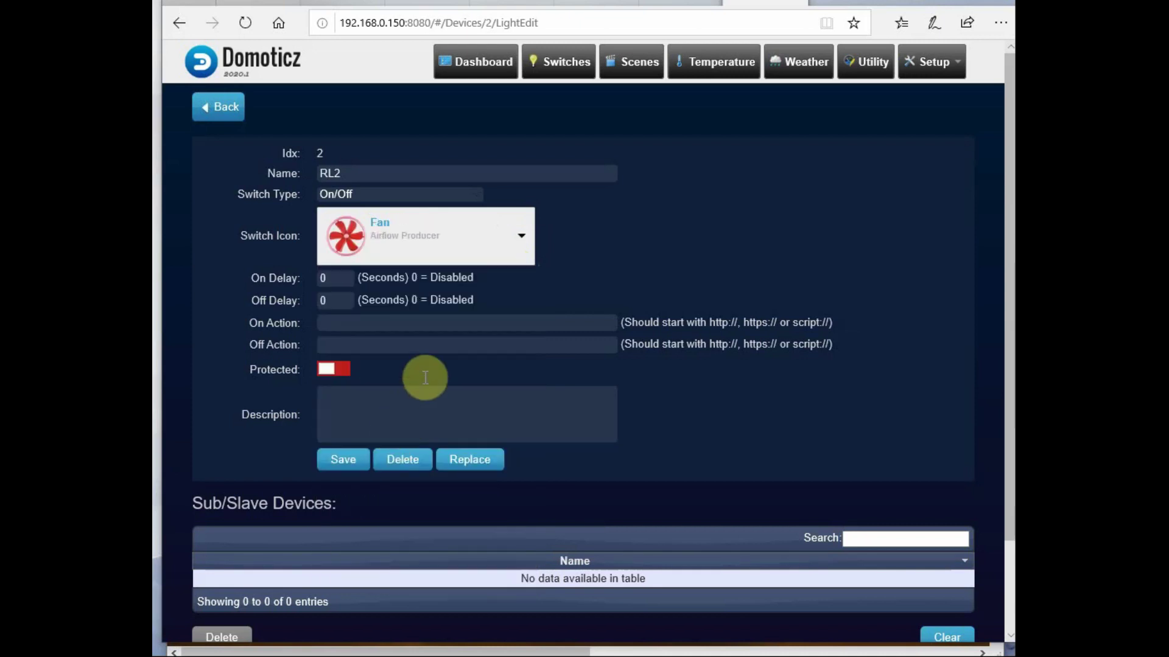
pyautogui.click(373, 326)
pyautogui.rightClick(369, 329)
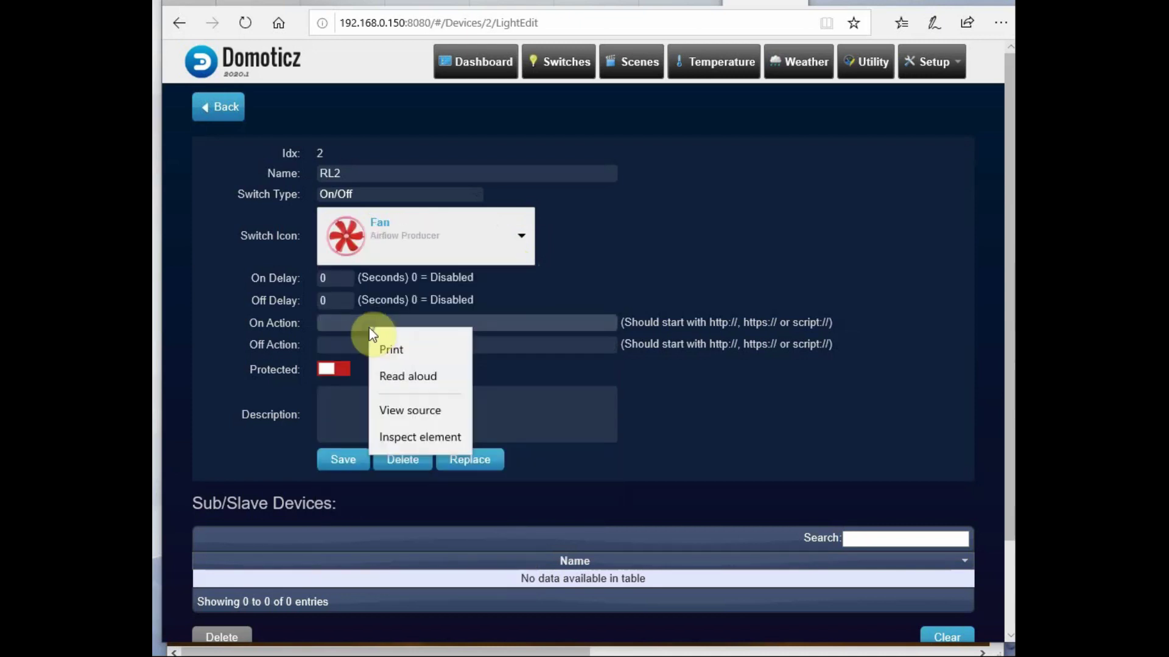
pyautogui.rightClick(373, 333)
pyautogui.click(390, 342)
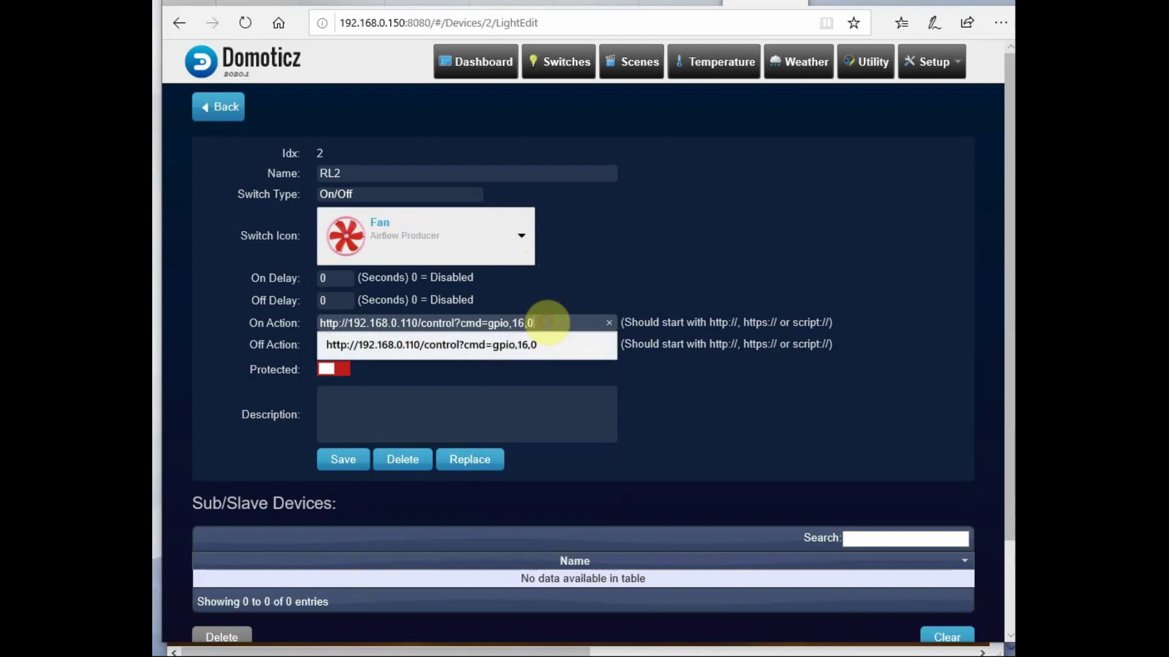
pyautogui.press('BackSpace')
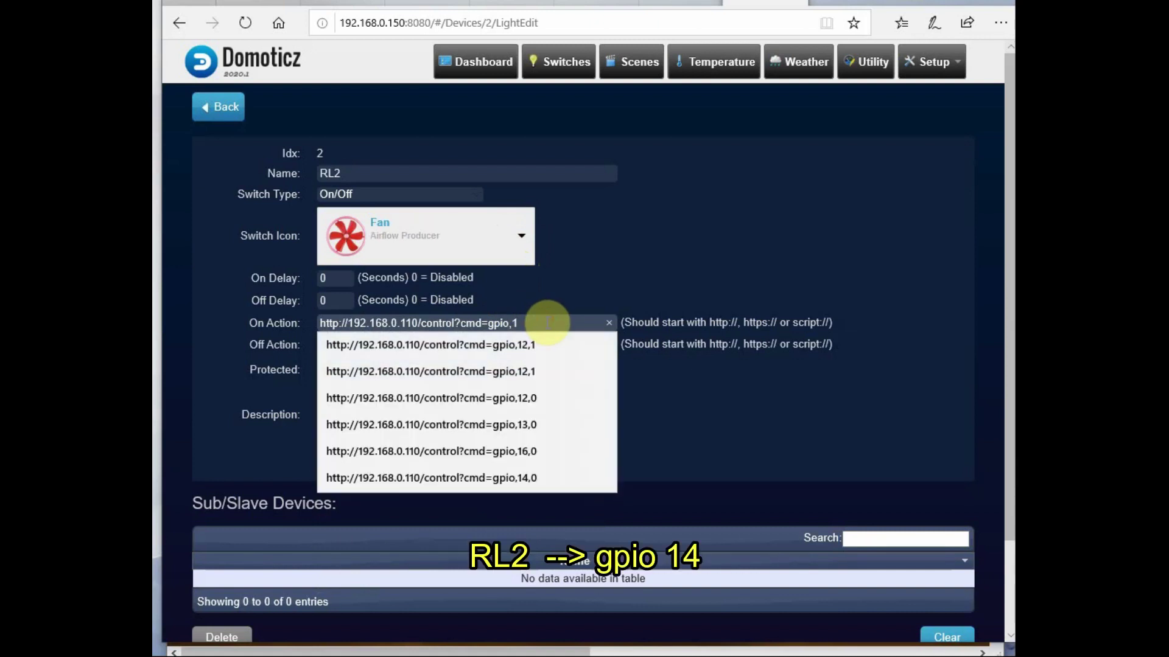
pyautogui.write('4')
pyautogui.click(572, 347)
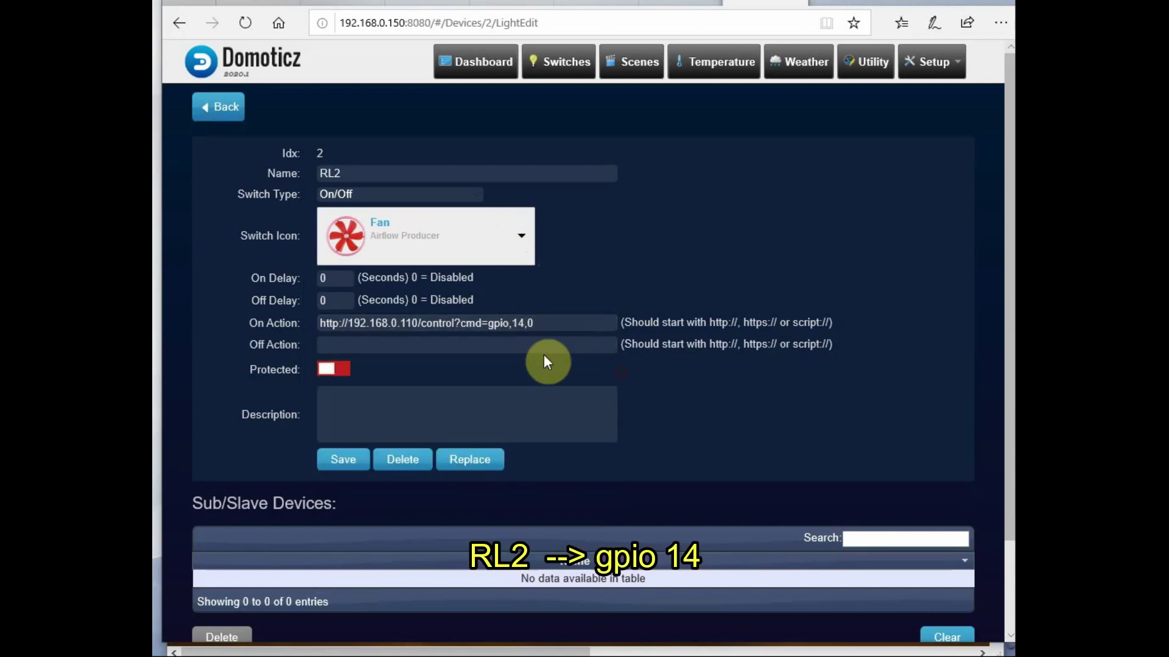
# Set RL2's Off Action to the gpio,14,1 URL and save.
pyautogui.rightClick(533, 350)
pyautogui.click(552, 353)
pyautogui.press('BackSpace')
pyautogui.press('BackSpace')
pyautogui.press('BackSpace')
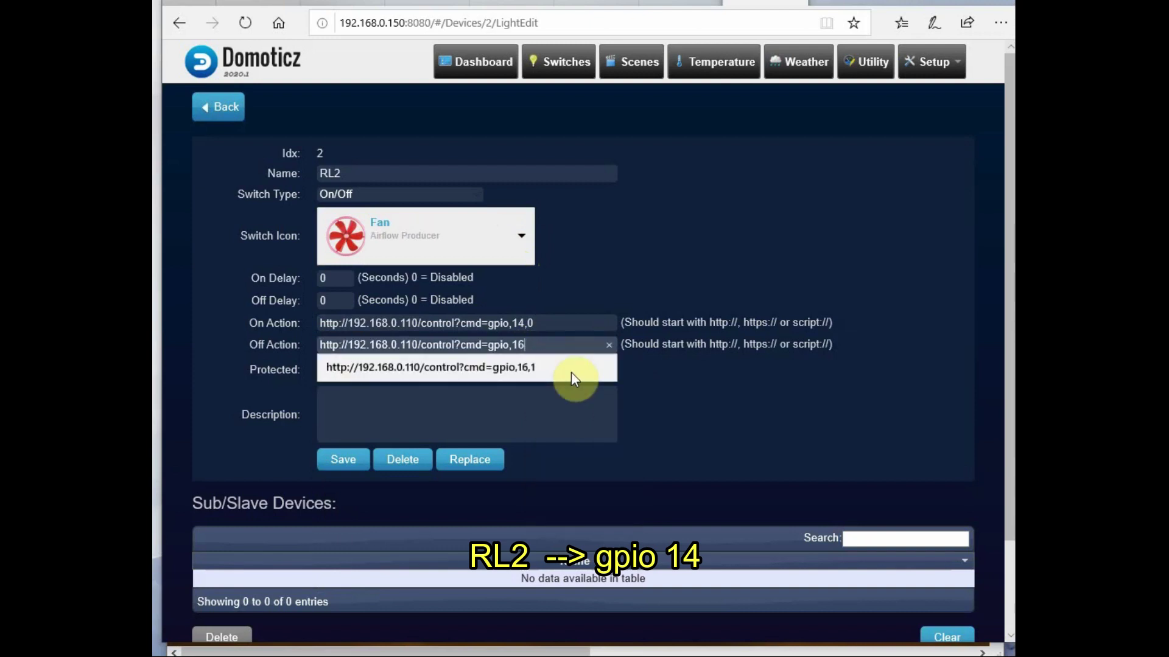
pyautogui.write('4,1')
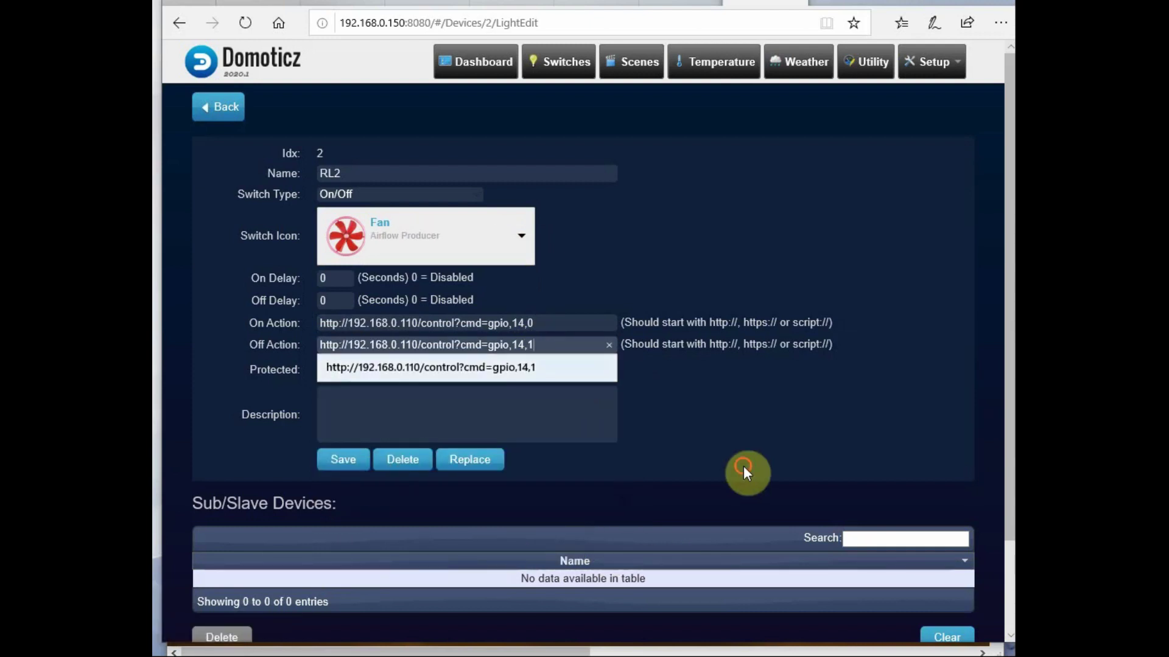
pyautogui.click(743, 470)
pyautogui.click(344, 460)
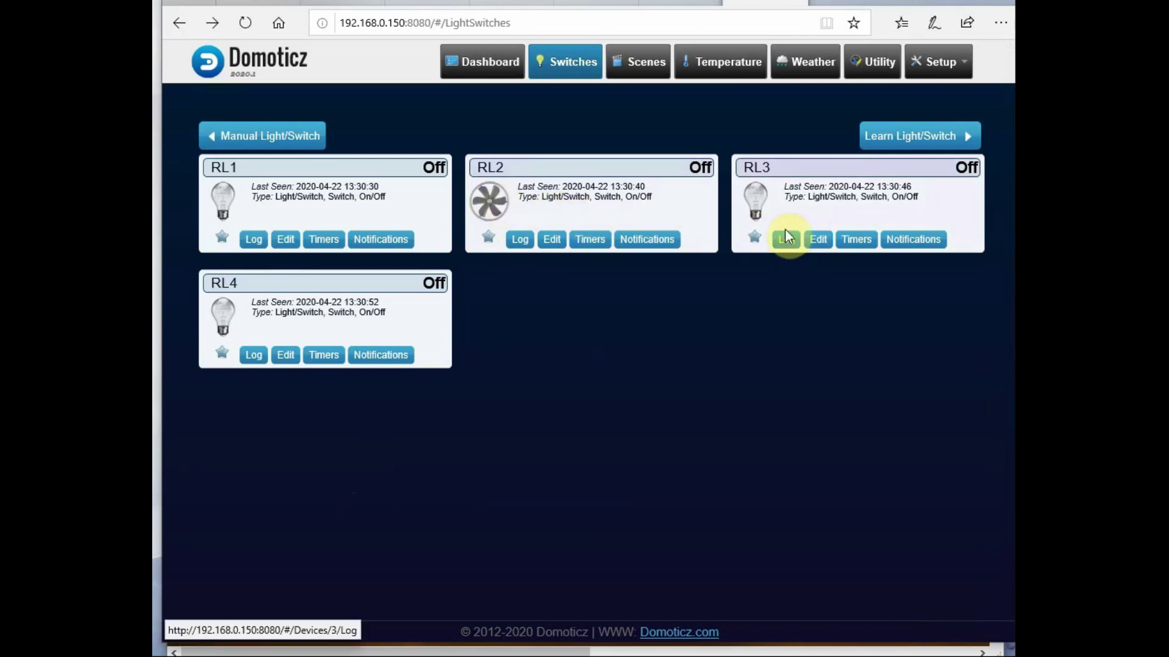
# Give RL3 the Computer PC switch icon.
pyautogui.click(818, 240)
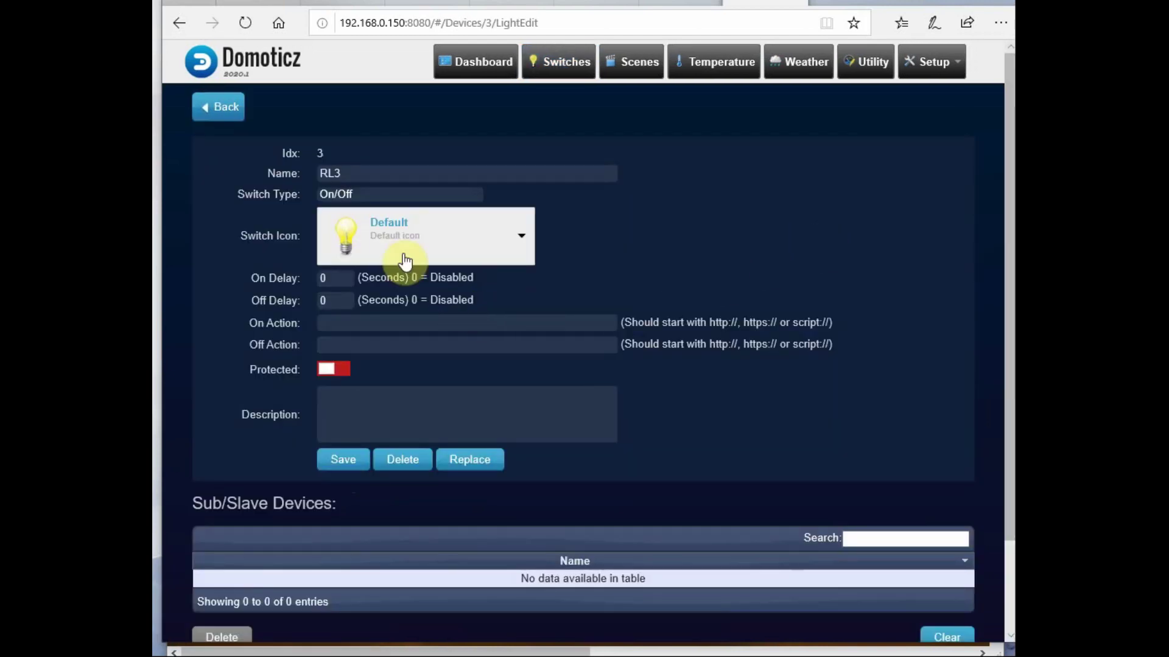
pyautogui.click(522, 239)
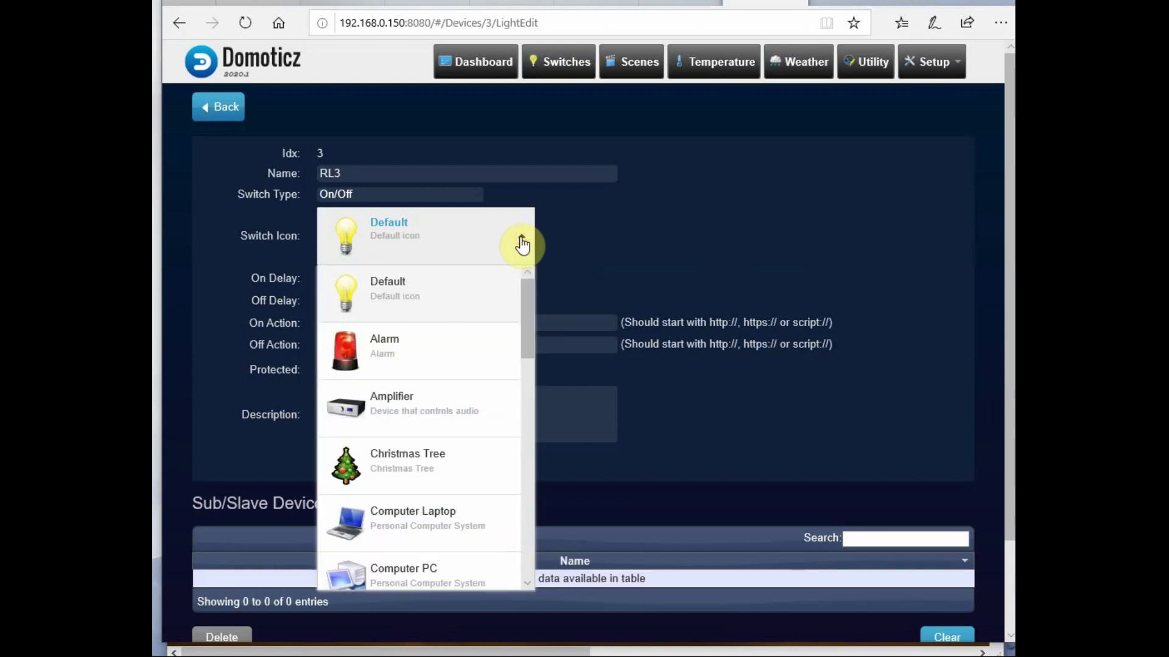
pyautogui.scroll(-2, 466, 469)
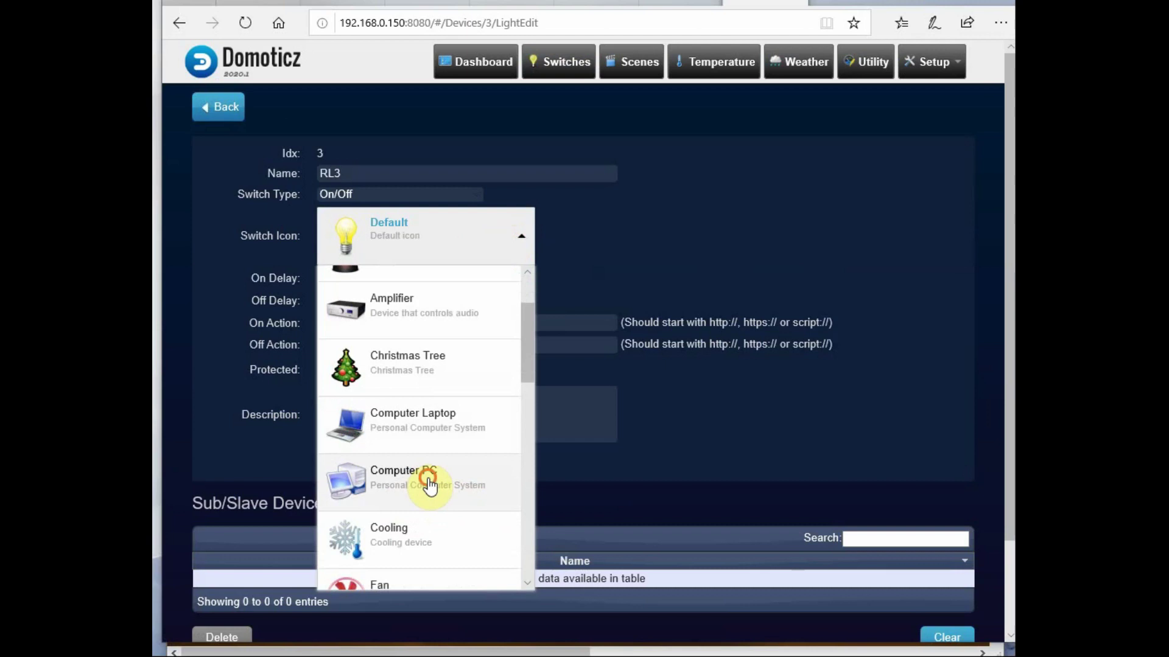
pyautogui.click(429, 481)
pyautogui.click(465, 324)
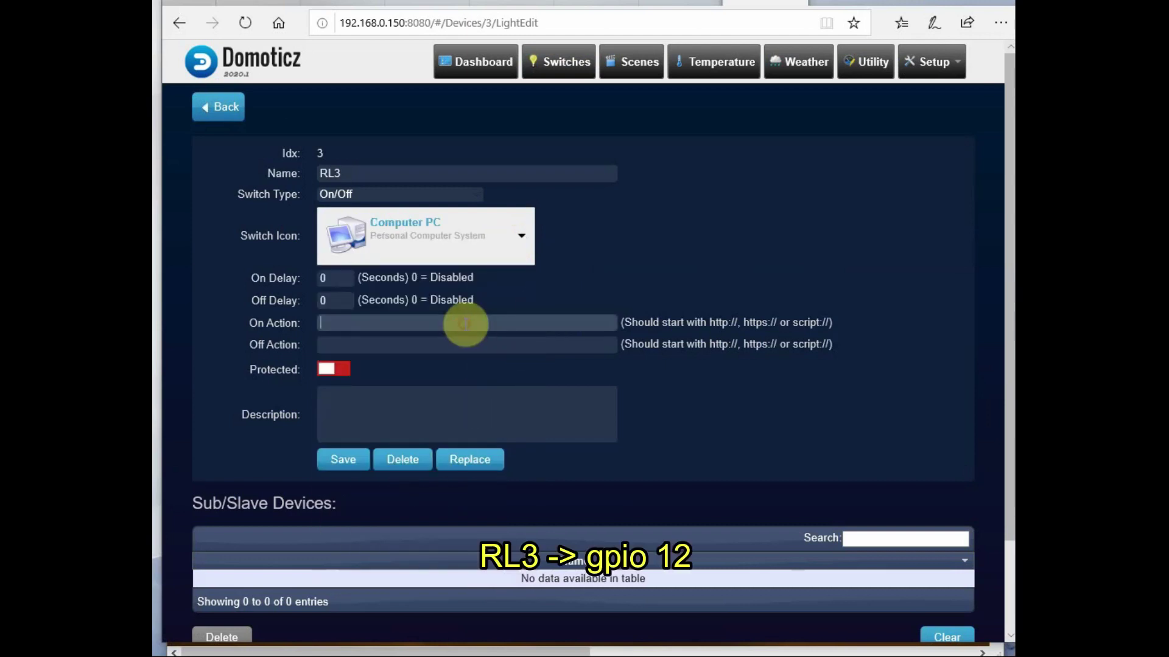
pyautogui.rightClick(466, 323)
pyautogui.click(483, 341)
pyautogui.press('BackSpace')
pyautogui.press('BackSpace')
pyautogui.press('BackSpace')
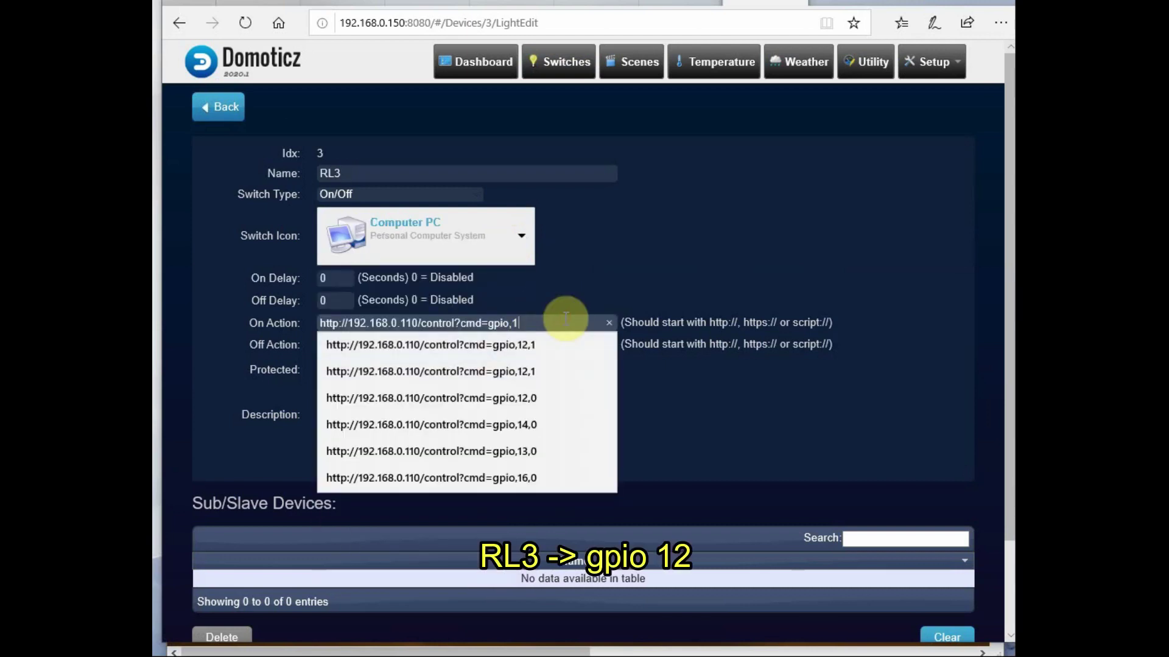
pyautogui.write('2,0')
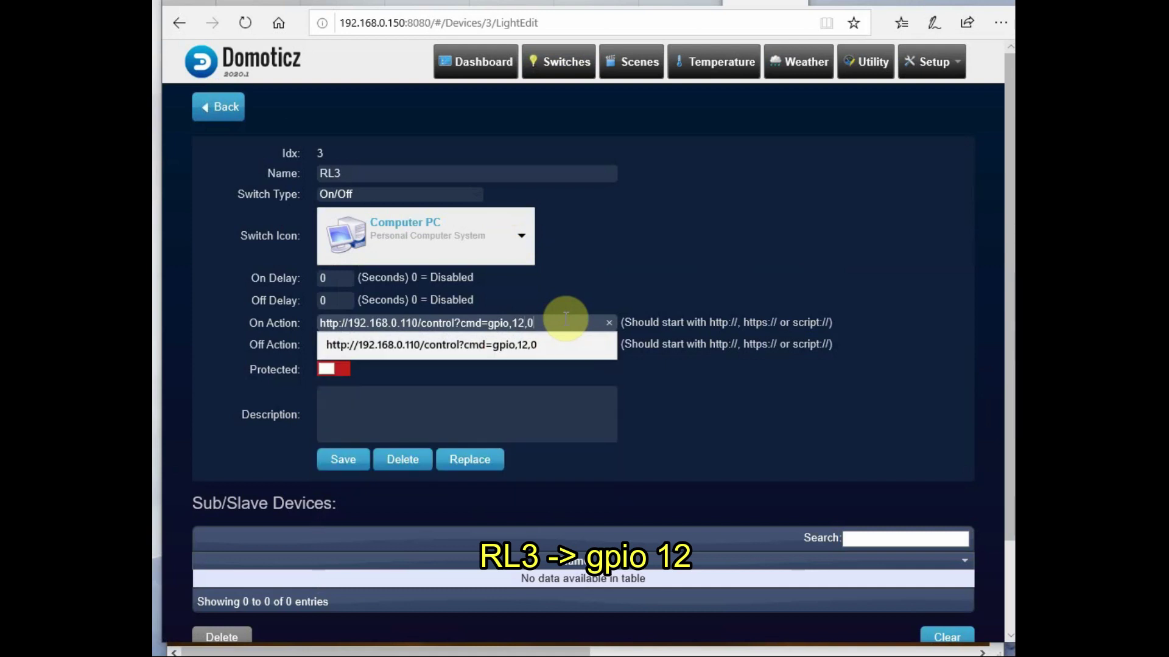
# Set RL3's Off Action to the gpio,12,1 URL and save.
pyautogui.click(515, 343)
pyautogui.rightClick(514, 342)
pyautogui.click(535, 356)
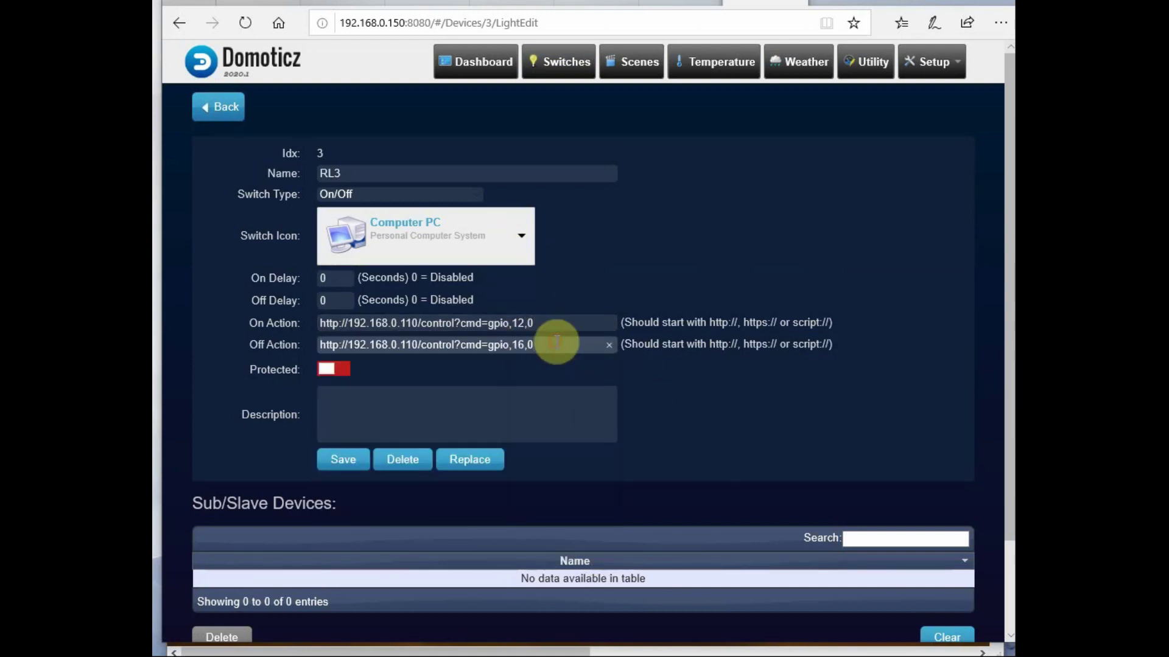
pyautogui.press('BackSpace')
pyautogui.press('BackSpace')
pyautogui.write('2,1')
pyautogui.click(618, 412)
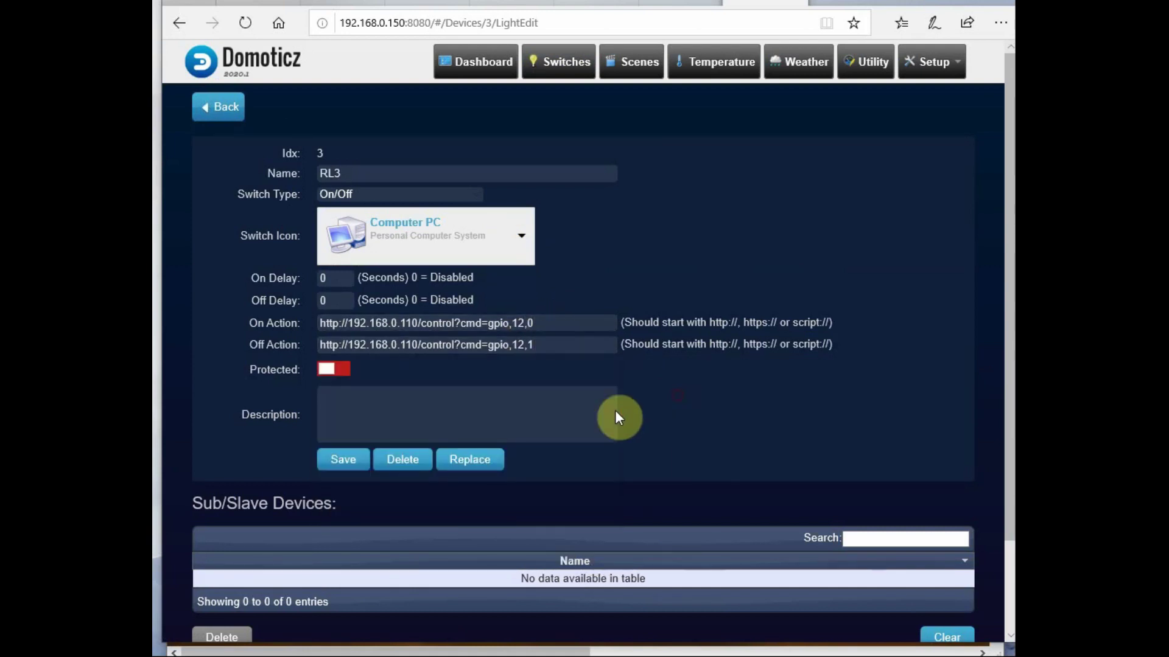
pyautogui.click(355, 461)
pyautogui.click(285, 355)
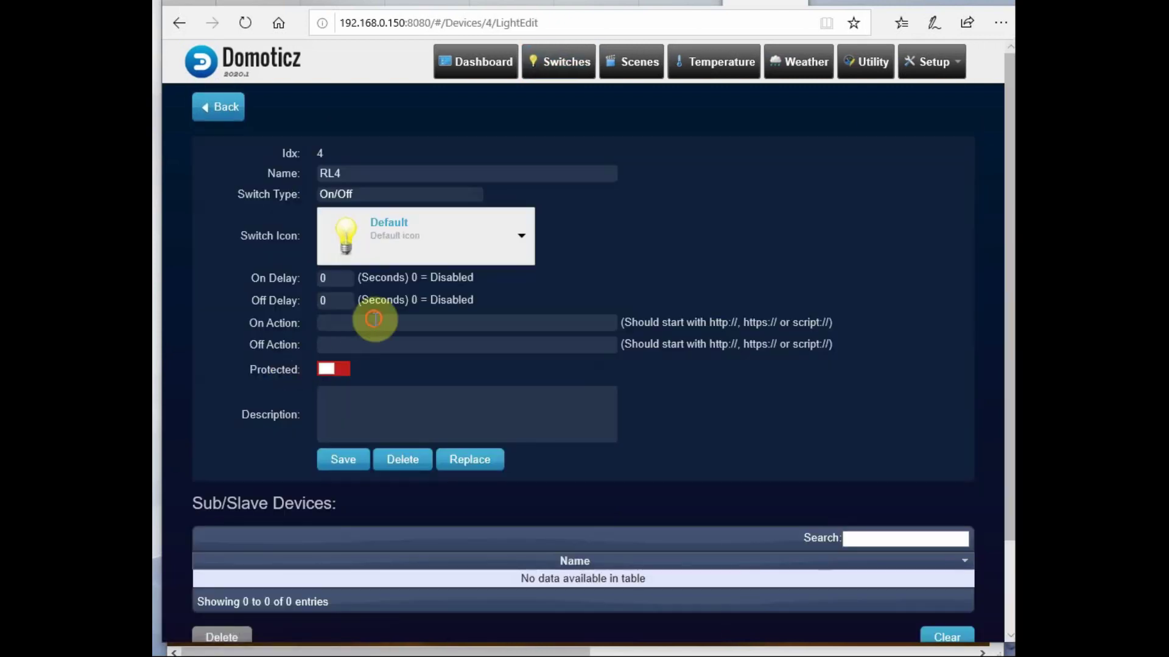
pyautogui.rightClick(374, 324)
pyautogui.click(399, 335)
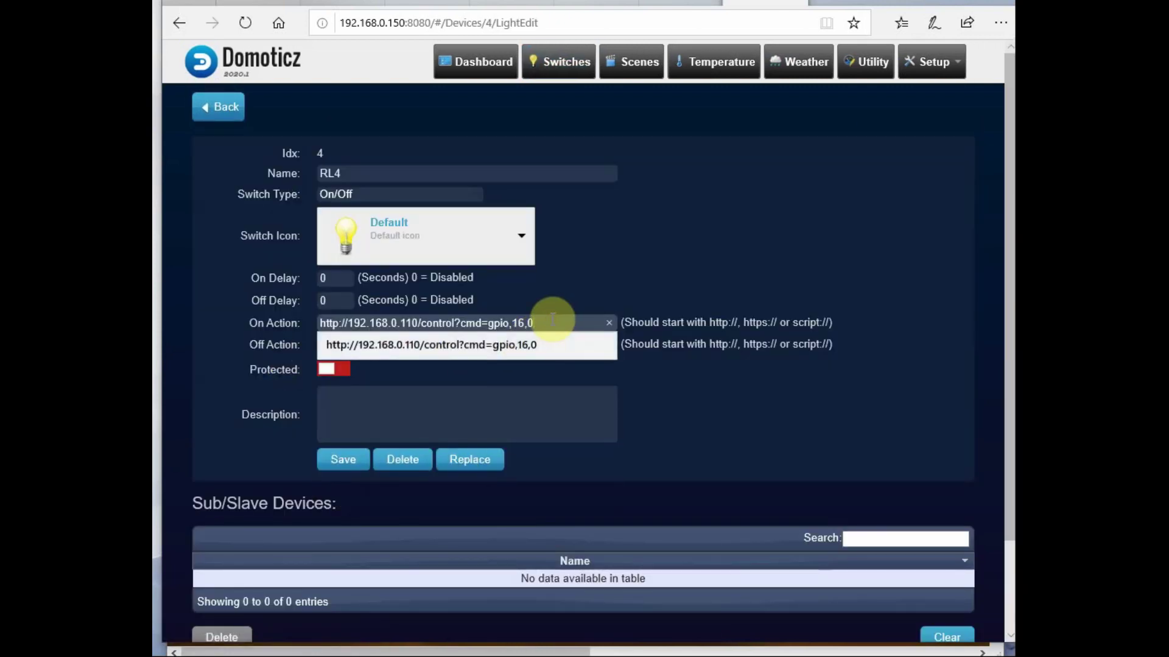
pyautogui.press('BackSpace')
pyautogui.write('3,')
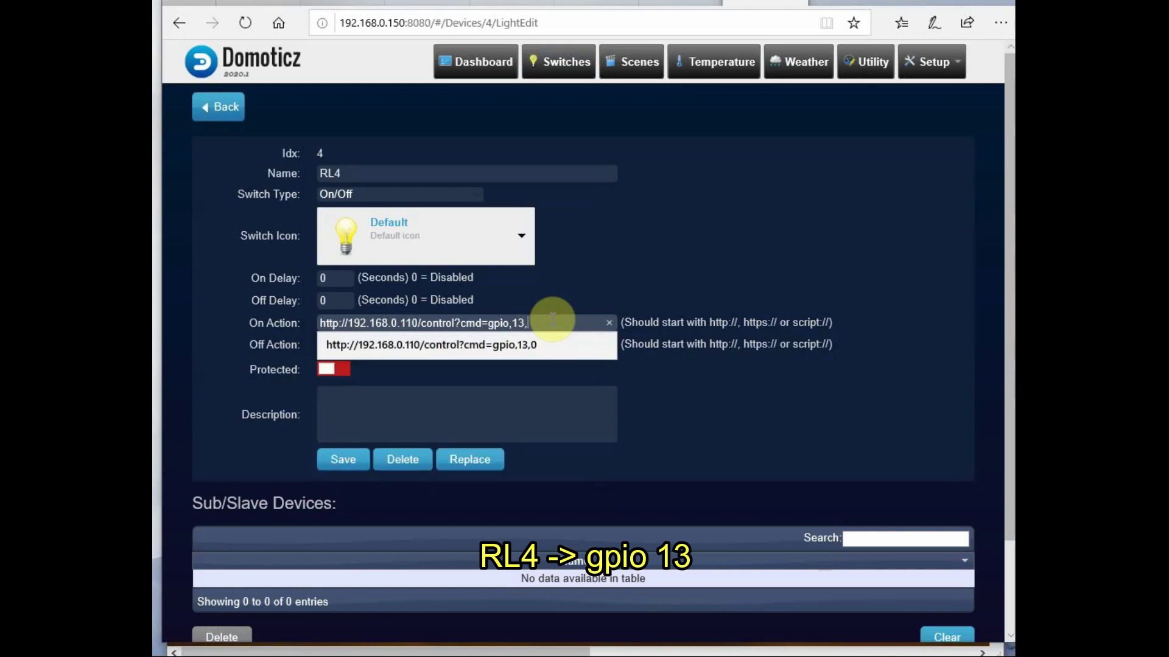
# Paste the relay URL into RL4's Off Action and trim it back to gpio,1.
pyautogui.click(533, 345)
pyautogui.rightClick(535, 346)
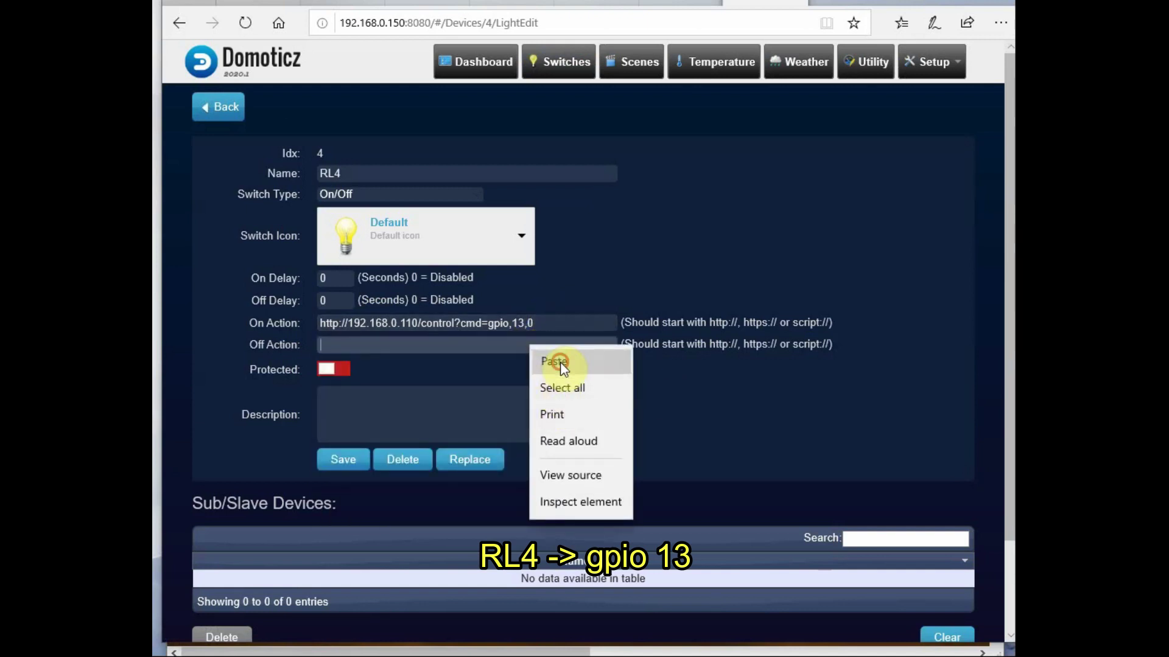
pyautogui.click(551, 361)
pyautogui.press('BackSpace')
pyautogui.press('BackSpace')
pyautogui.press('BackSpace')
# Finish RL4's Off Action as gpio,13,1, save, and toggle RL1 on and off.
pyautogui.write('3')
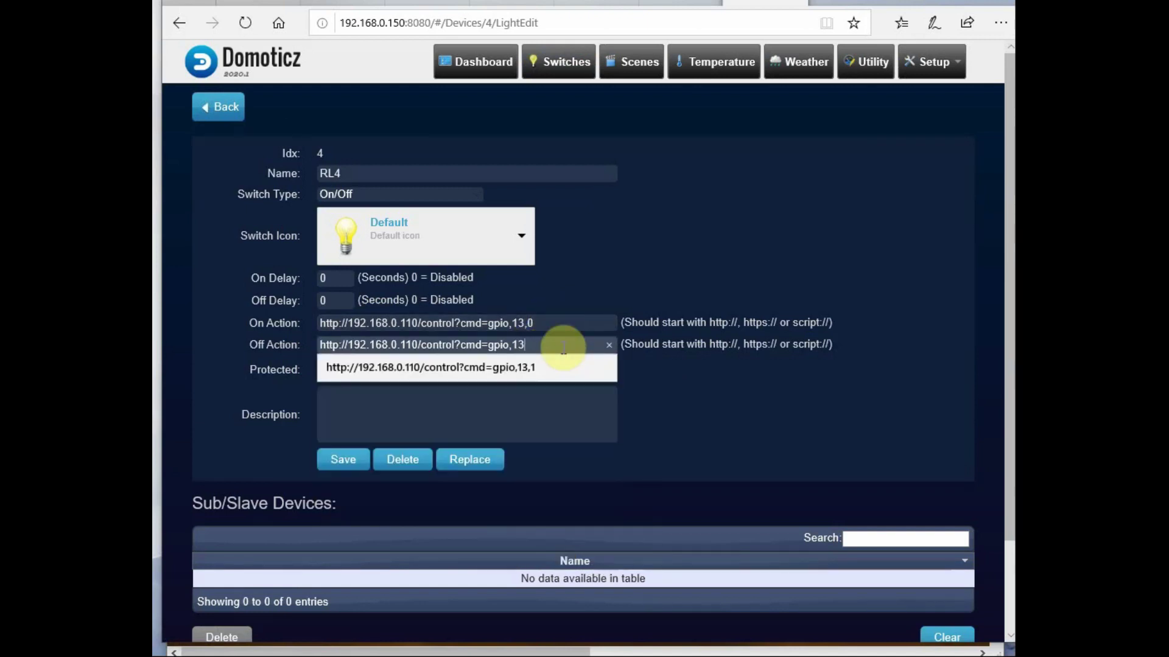
pyautogui.write(',1')
pyautogui.click(343, 459)
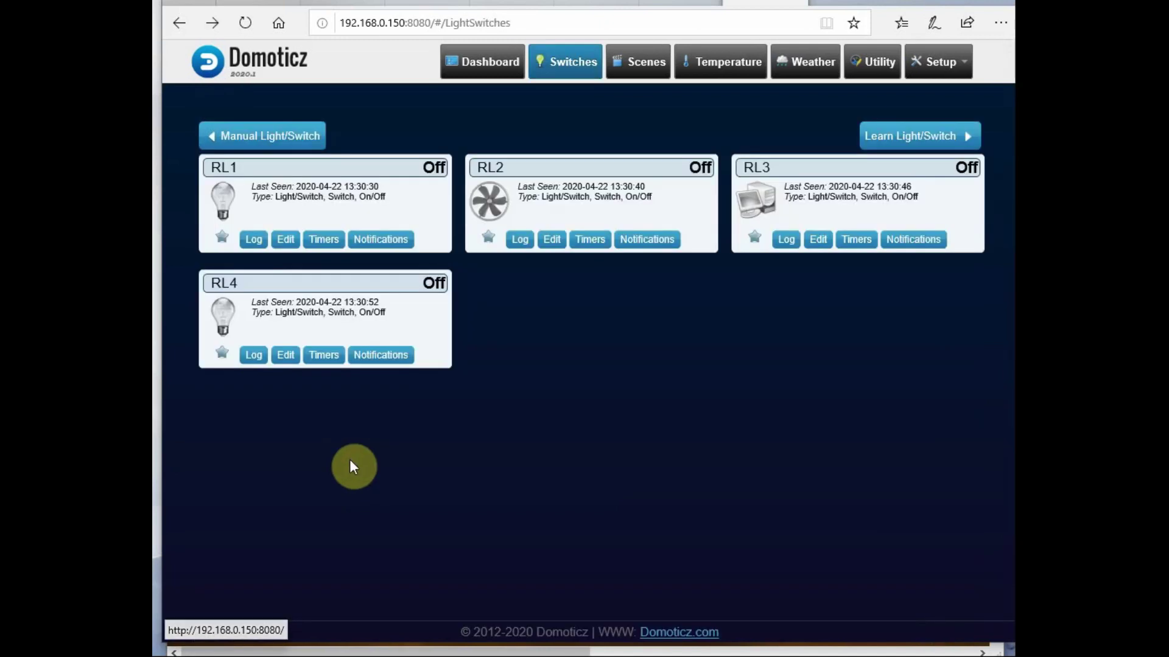
pyautogui.click(224, 198)
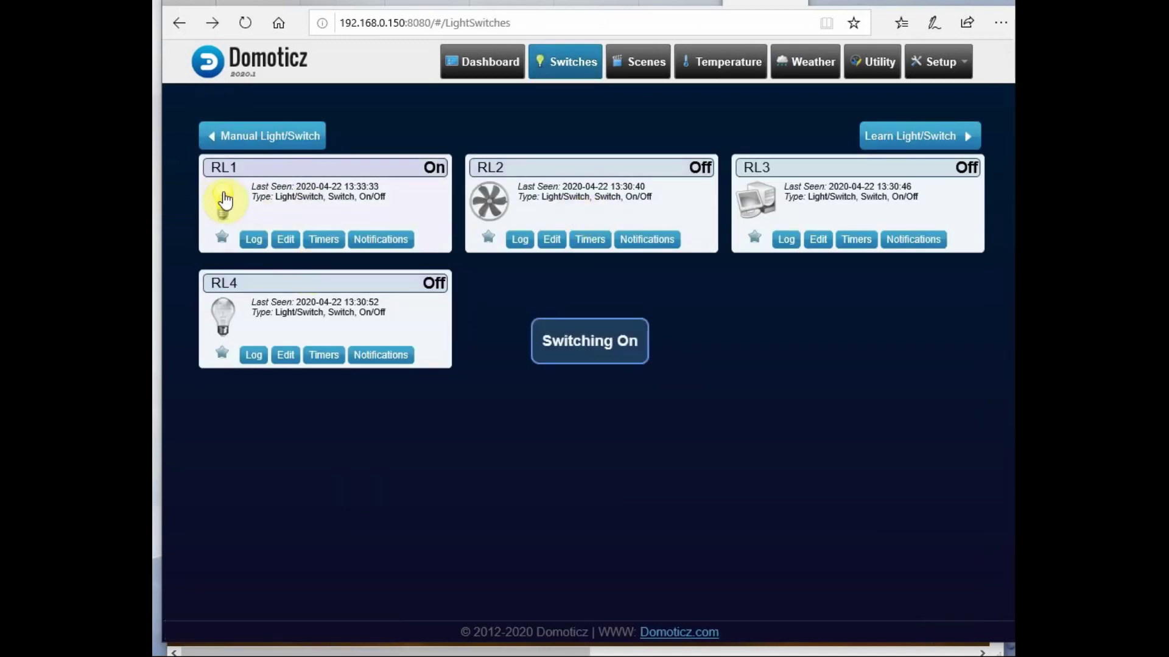
pyautogui.click(225, 199)
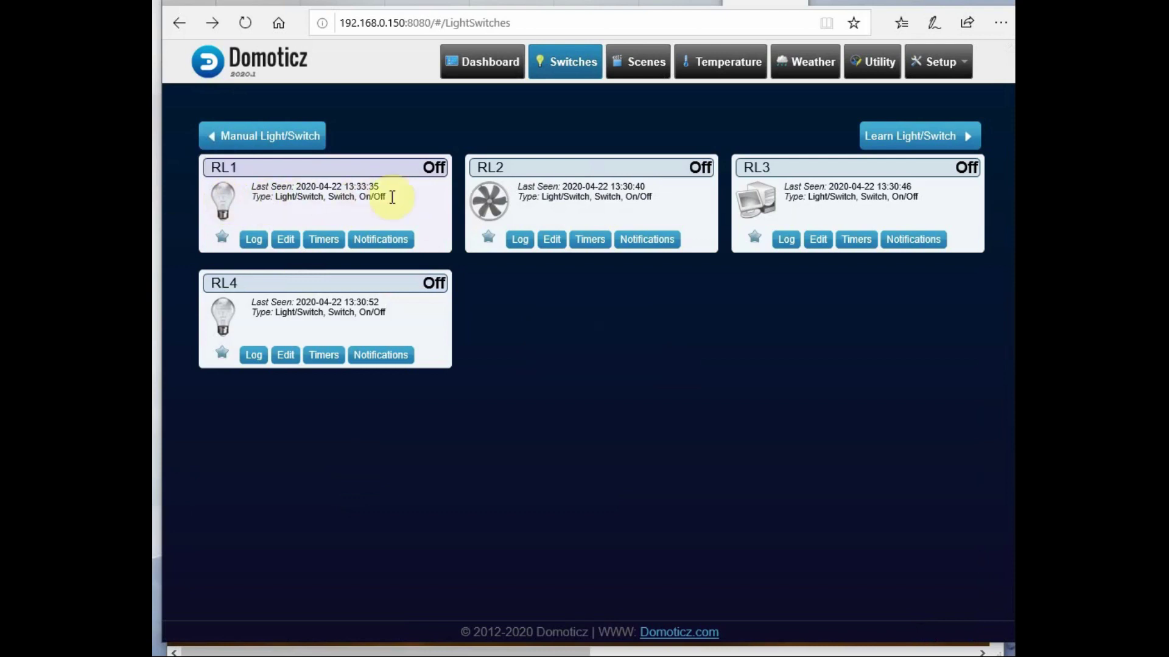
# Toggle RL2, RL3 and RL4 each on and back off.
pyautogui.click(489, 203)
pyautogui.click(489, 203)
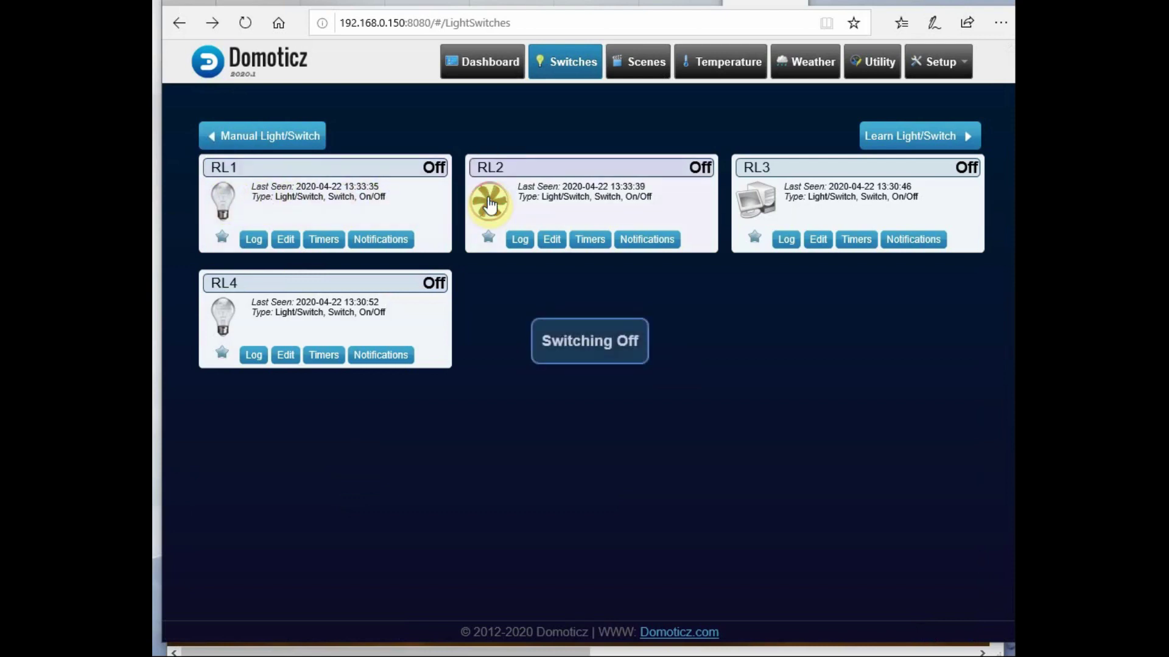
pyautogui.click(768, 205)
pyautogui.click(776, 199)
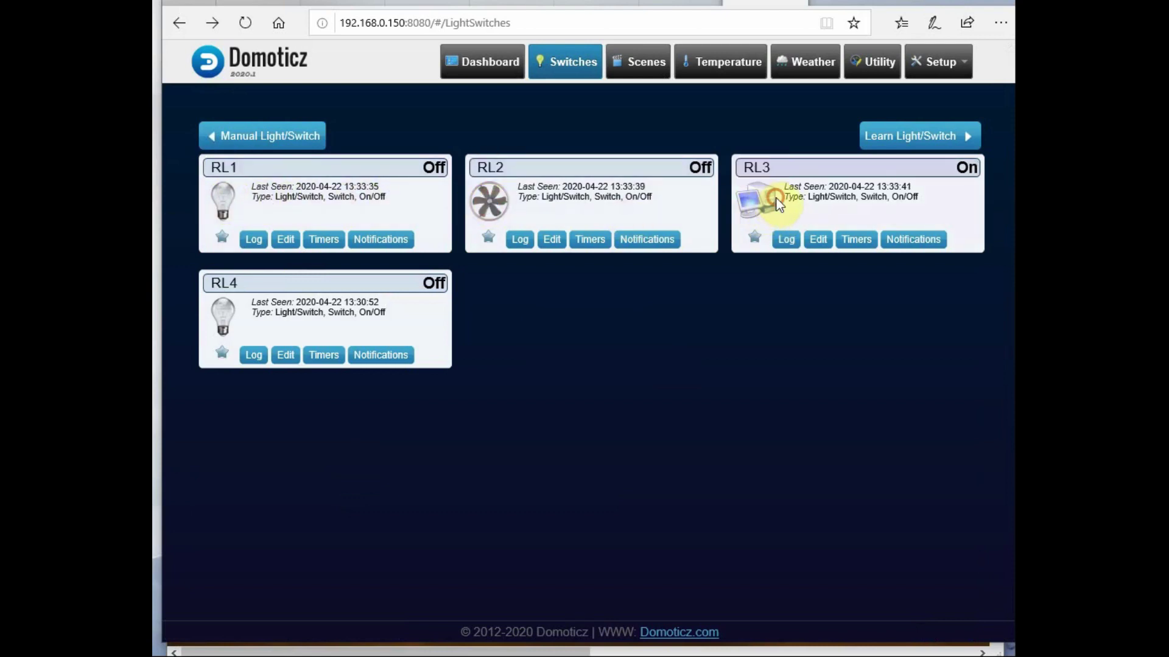
pyautogui.click(224, 321)
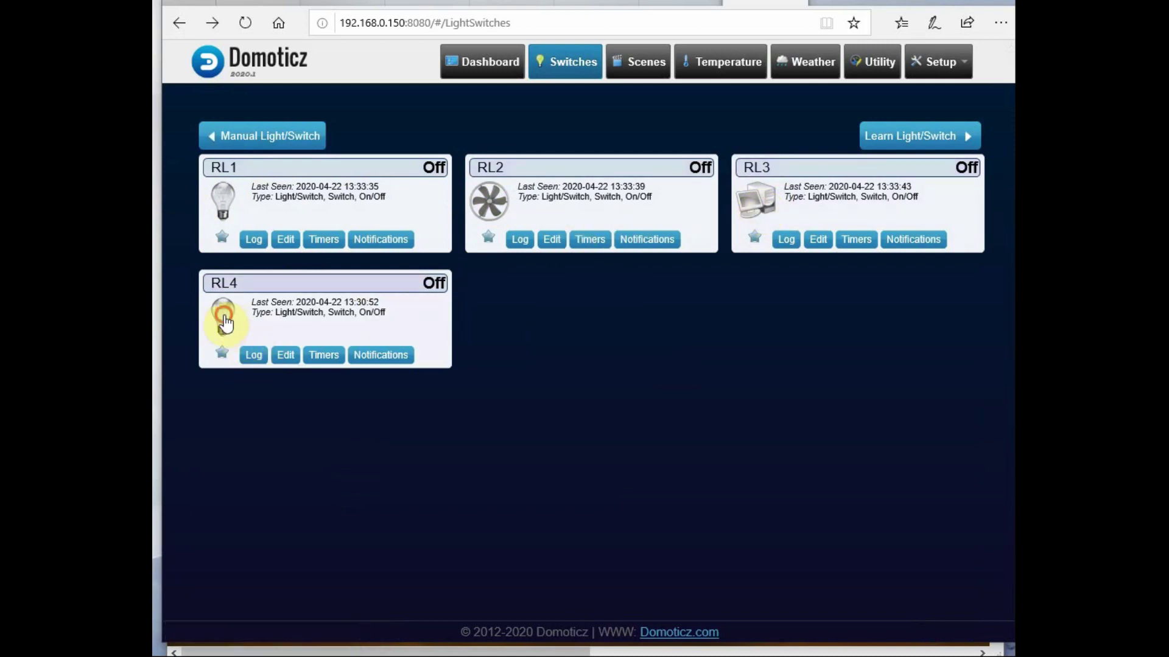
pyautogui.click(224, 322)
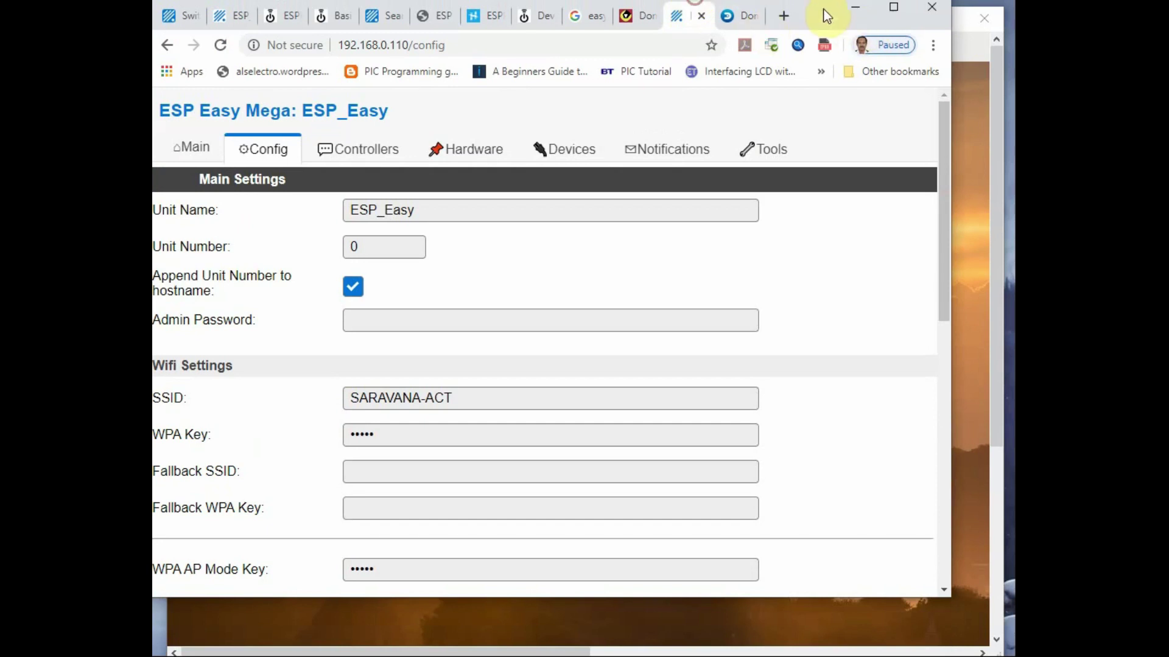
# Open ESP Easy's Domoticz HTTP controller and check its server 192.168.0.150, port 8080.
pyautogui.moveTo(826, 15); pyautogui.dragTo(857, 35)
pyautogui.click(517, 68)
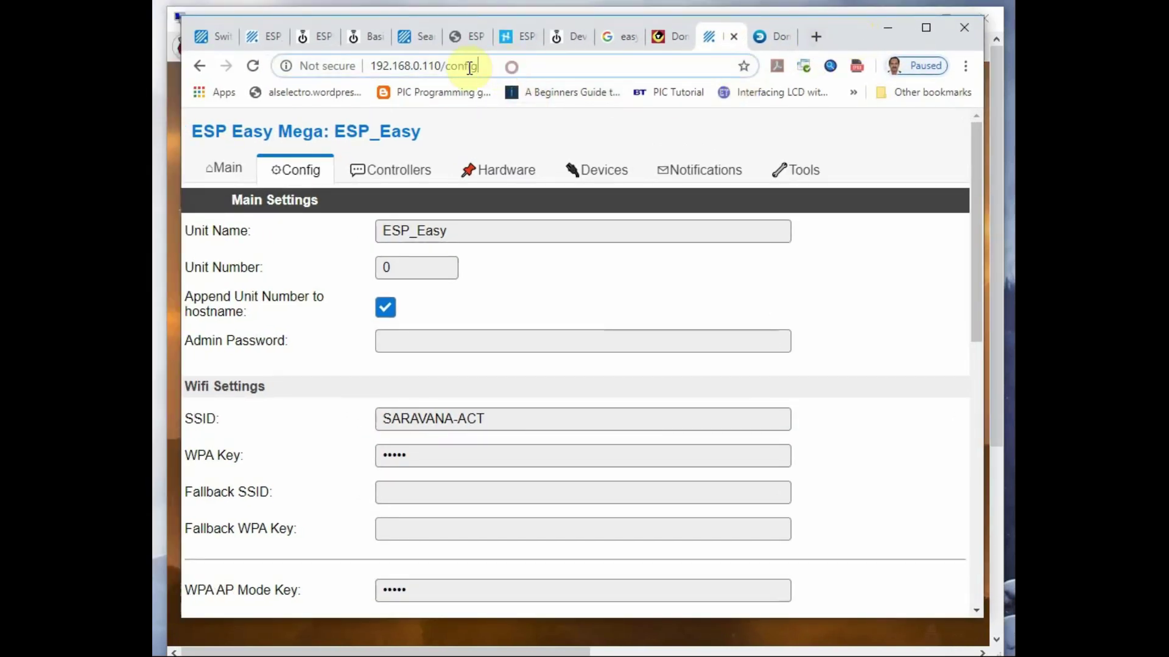
pyautogui.click(446, 117)
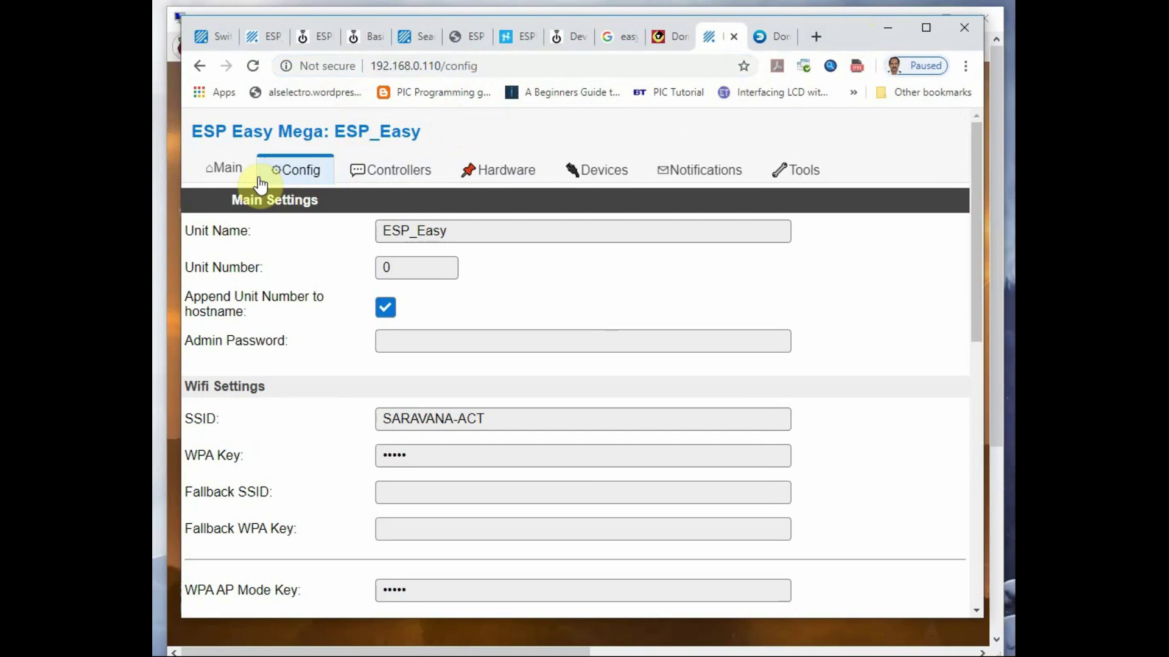
pyautogui.click(393, 173)
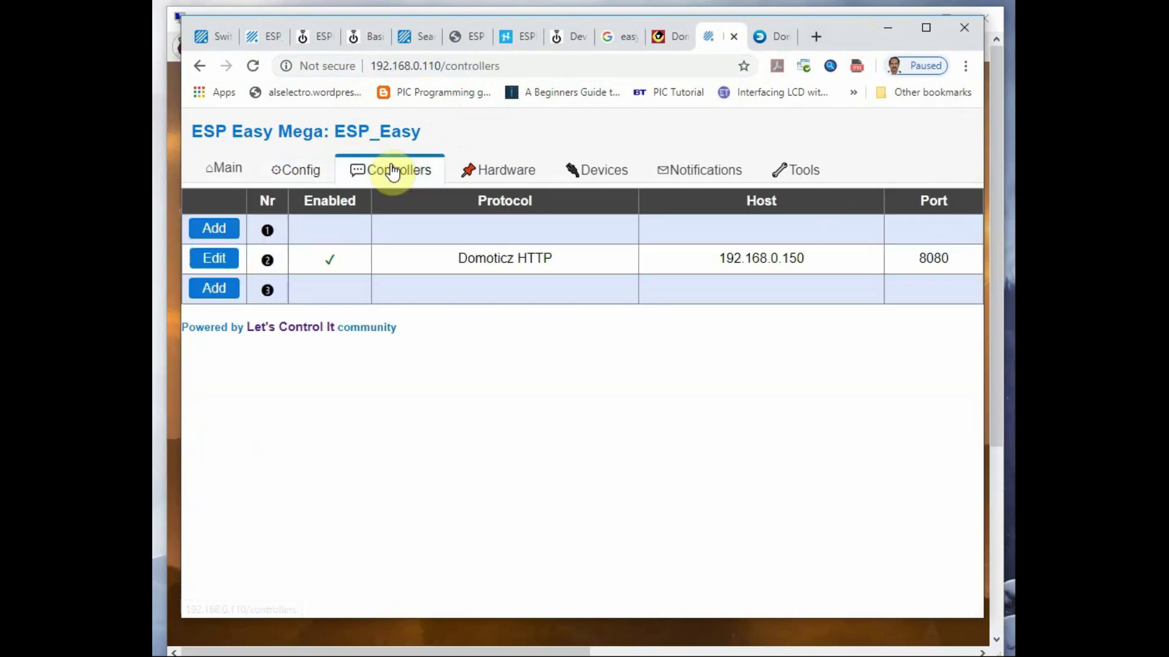
pyautogui.click(216, 261)
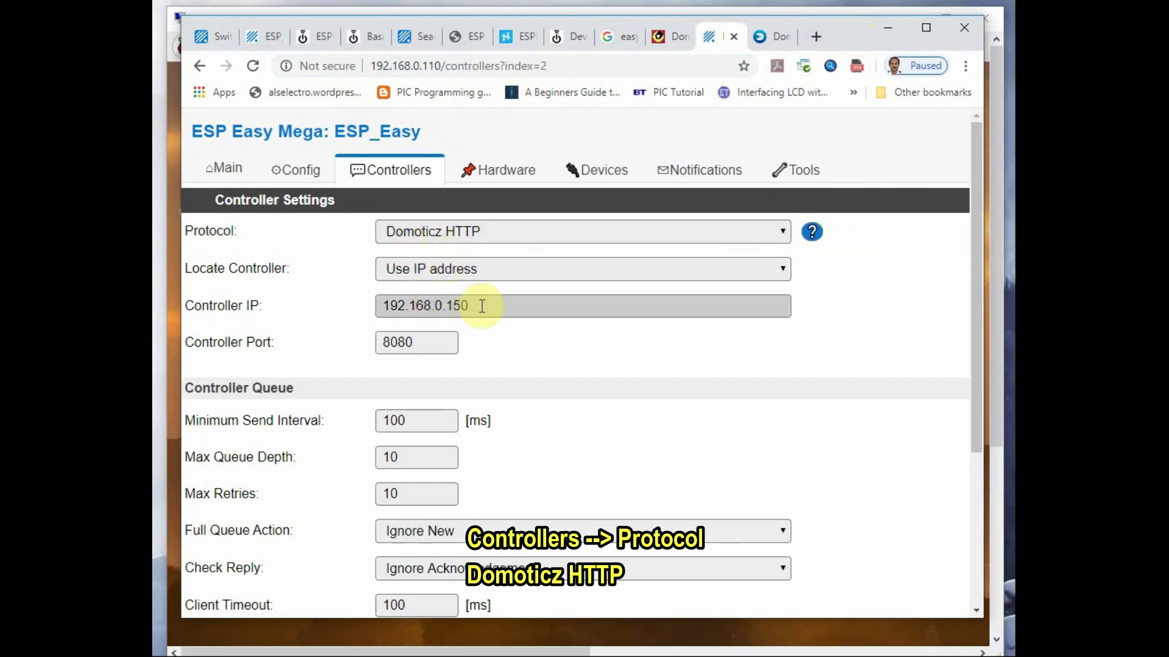
pyautogui.moveTo(481, 305); pyautogui.dragTo(368, 317)
pyautogui.moveTo(422, 343); pyautogui.dragTo(374, 343)
pyautogui.scroll(-3, 686, 346)
pyautogui.scroll(-1, 686, 345)
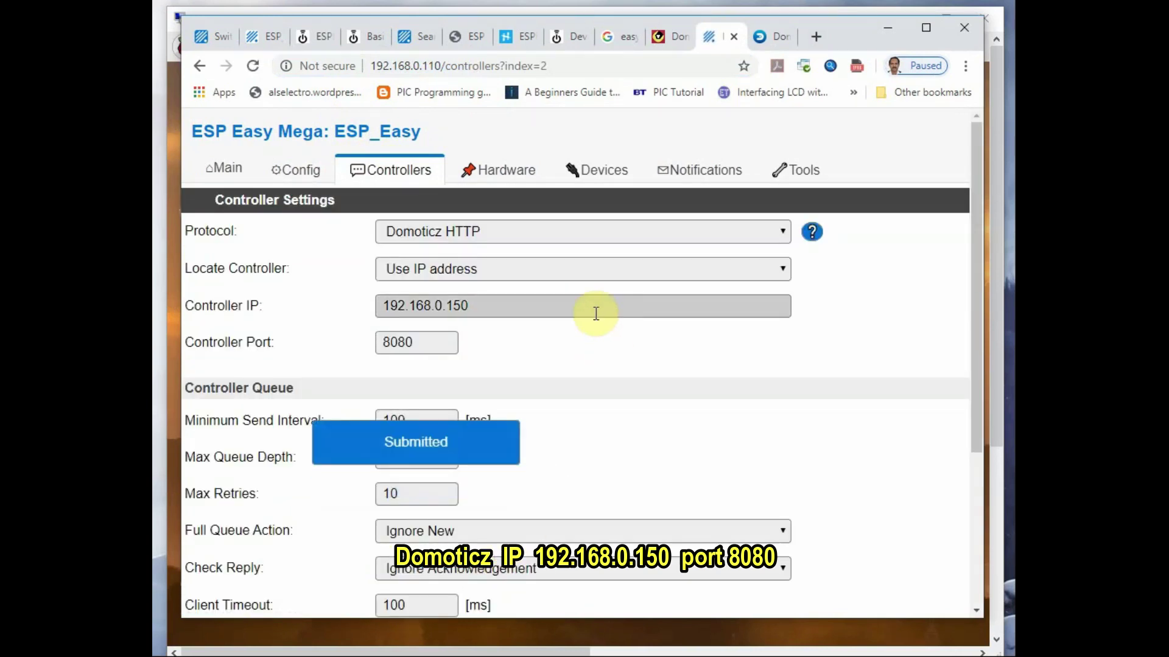
# Set GPIO-14 (D5), GPIO-13 (D7) and GPIO-12 (D6) boot states to Output High and submit.
pyautogui.click(506, 172)
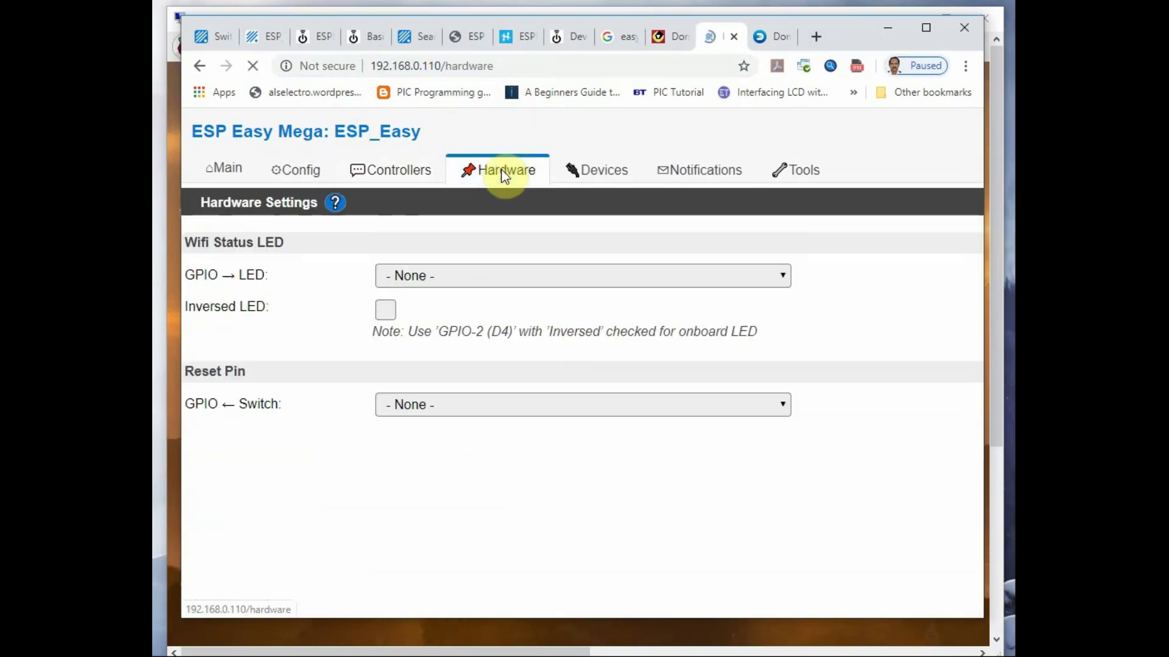
pyautogui.scroll(-7, 879, 324)
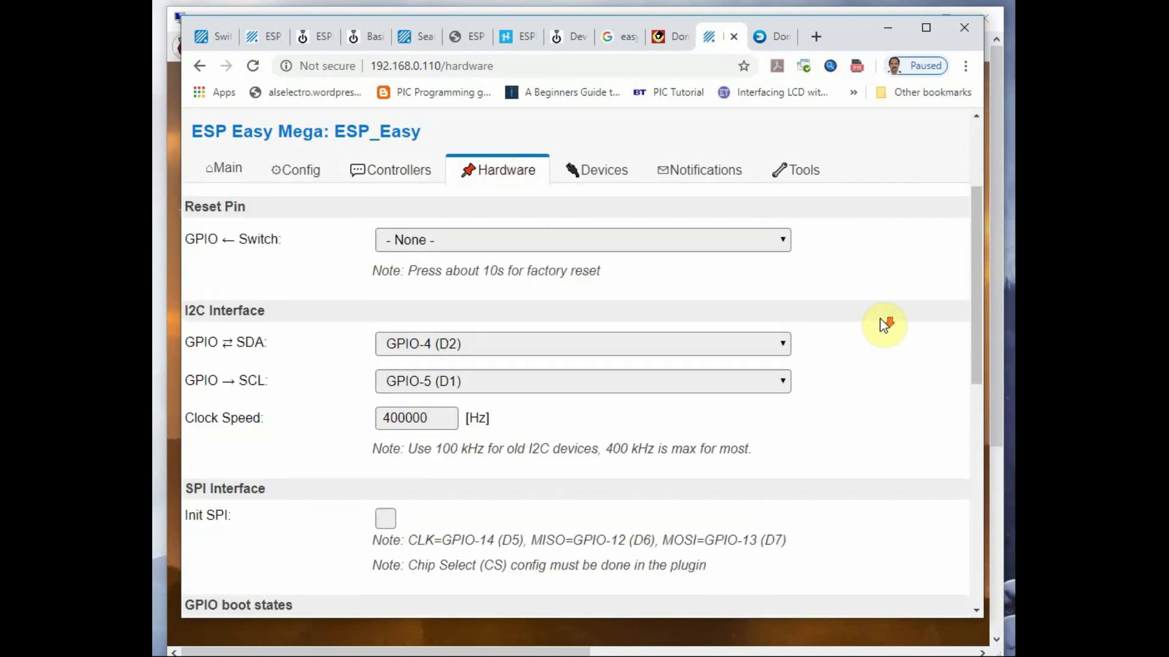
pyautogui.scroll(-4, 882, 324)
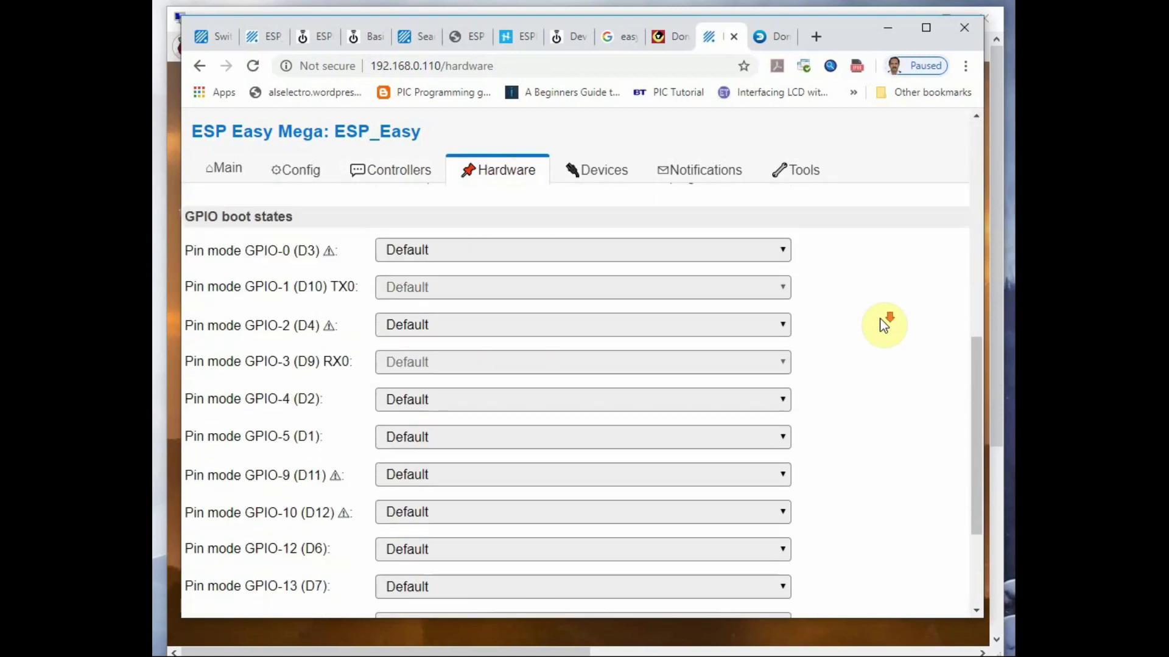
pyautogui.click(779, 447)
pyautogui.click(476, 502)
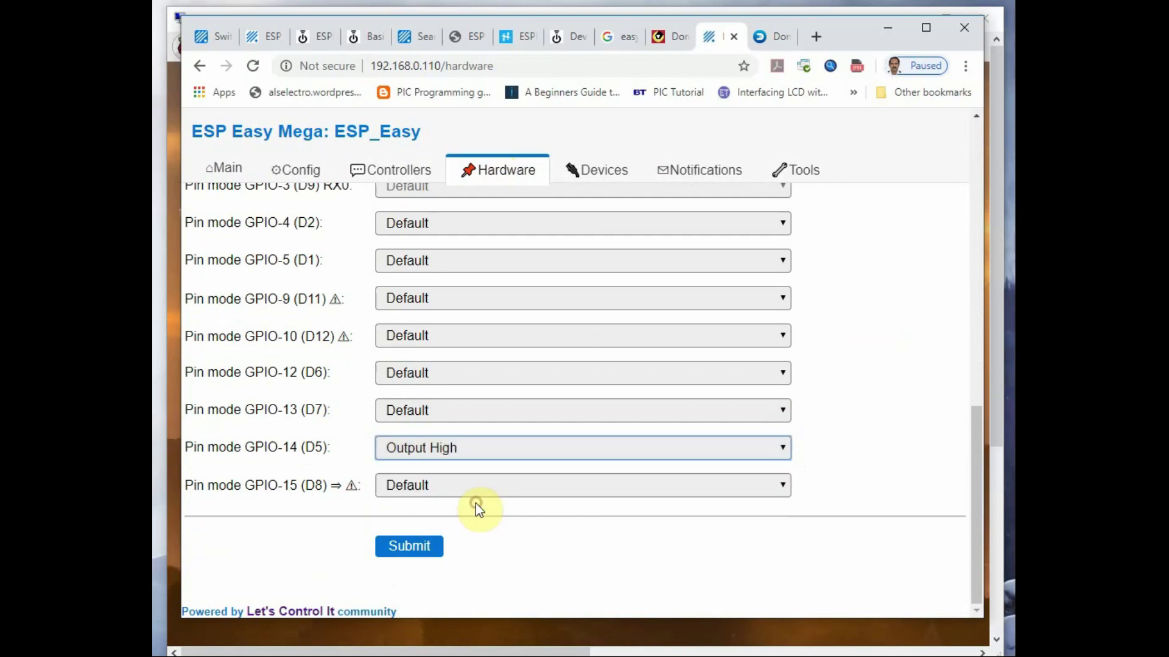
pyautogui.click(475, 414)
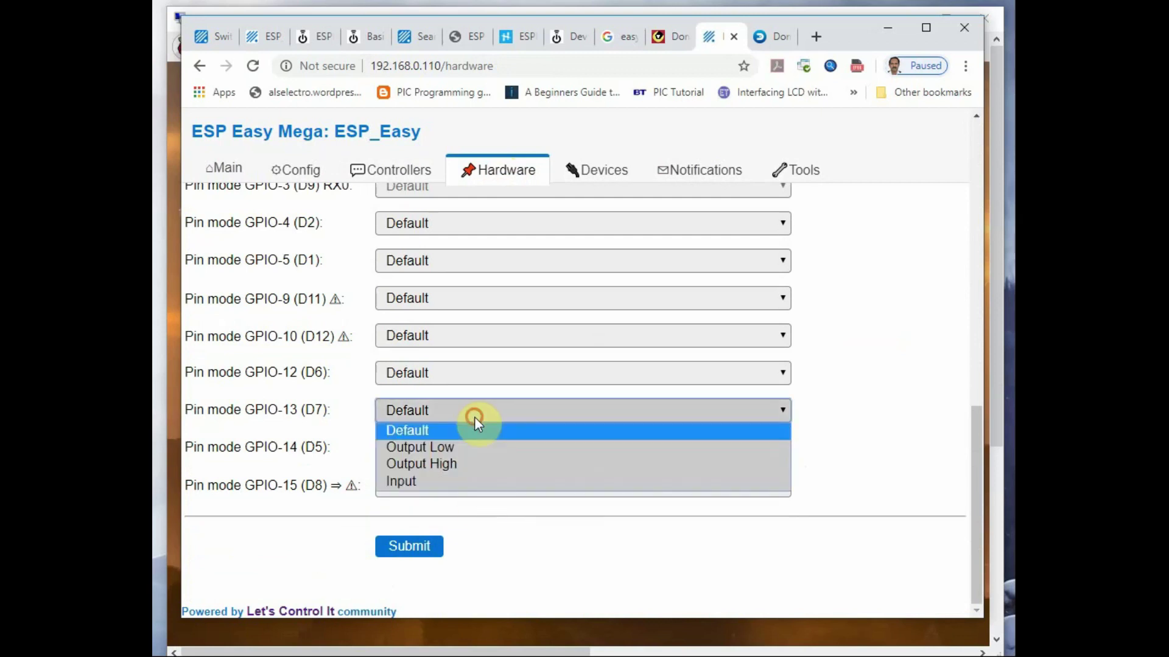
pyautogui.click(438, 466)
pyautogui.click(489, 382)
pyautogui.click(426, 424)
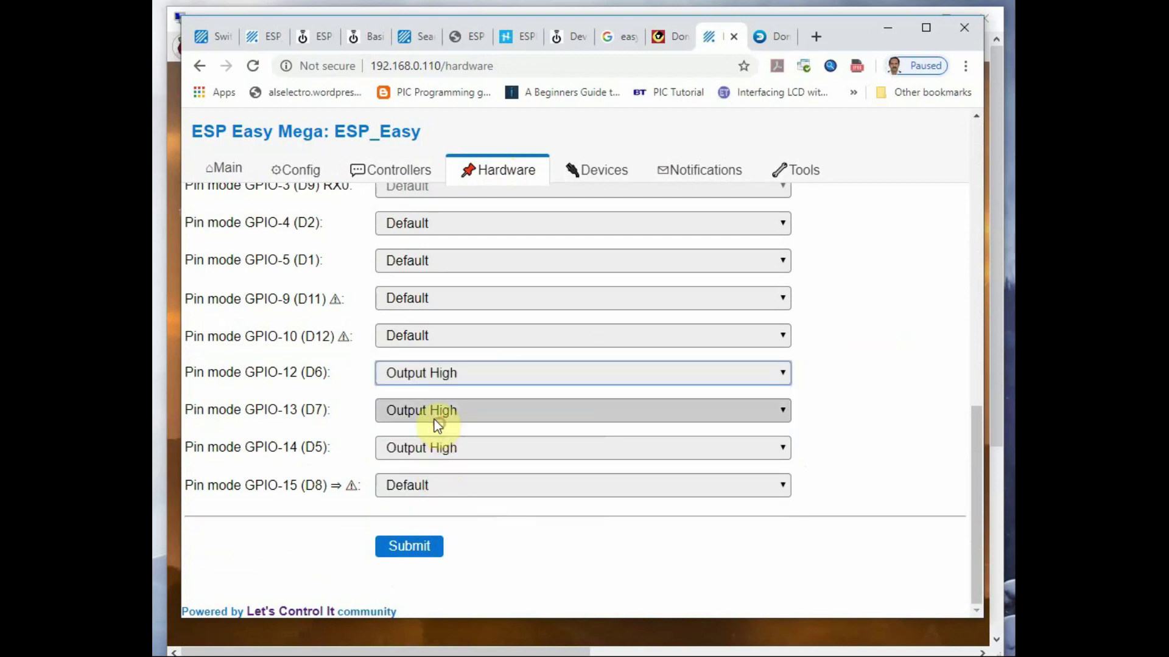
pyautogui.click(410, 546)
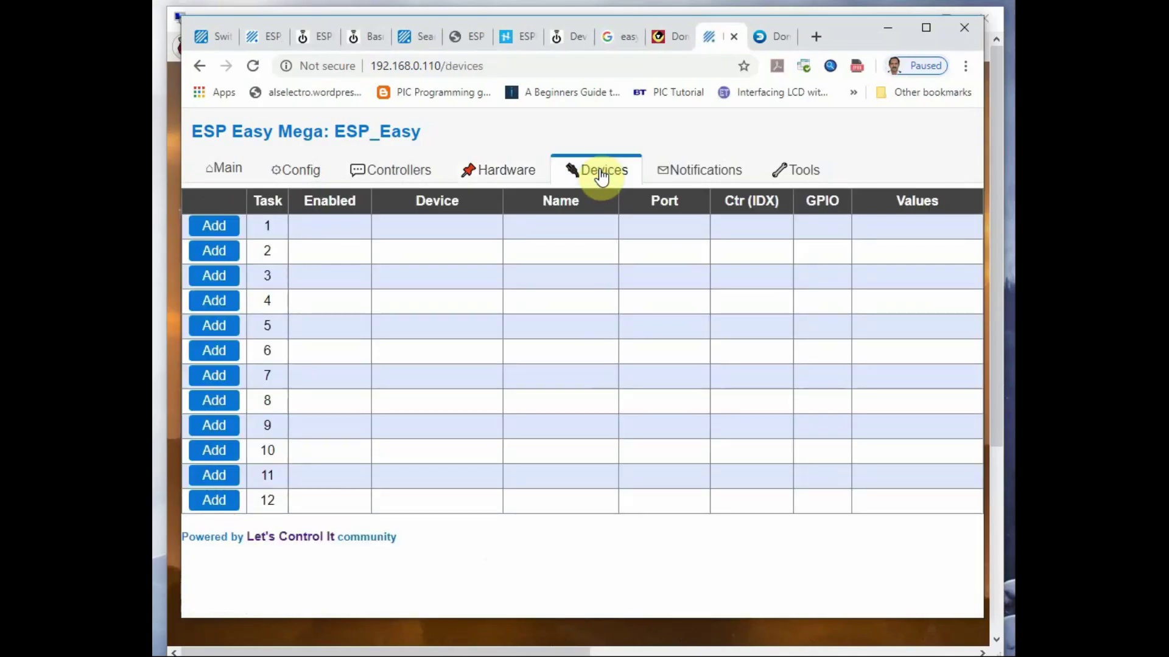
# Add task 1 as a Switch input - Switch device named RL1.
pyautogui.click(237, 231)
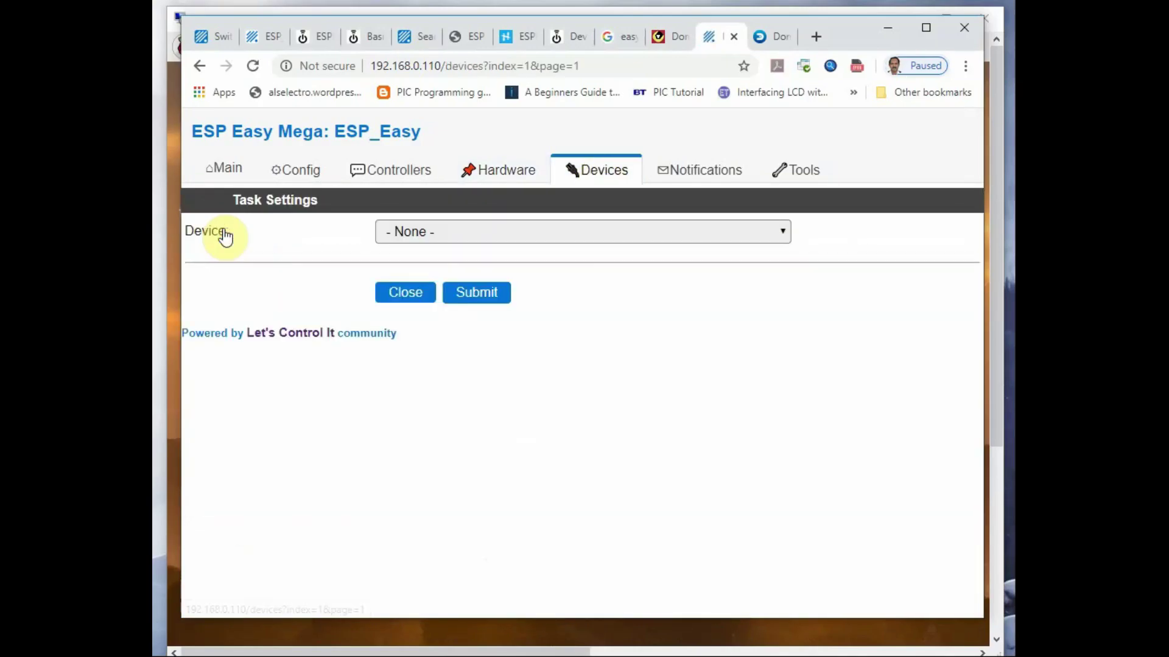
pyautogui.click(782, 231)
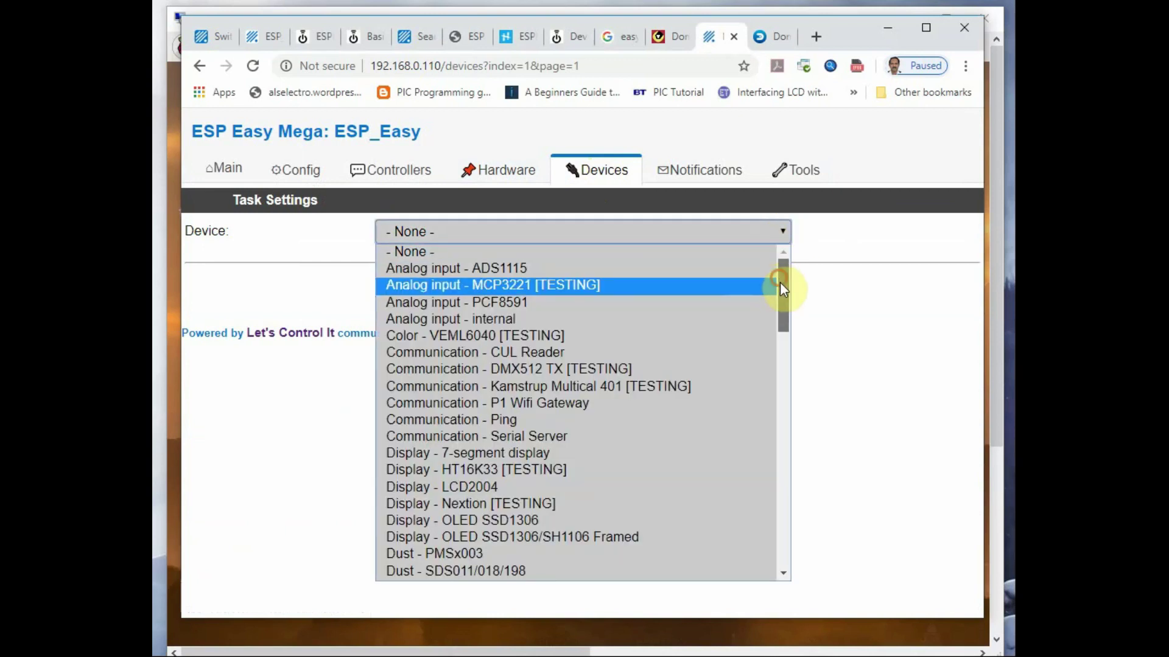
pyautogui.moveTo(780, 282); pyautogui.dragTo(779, 522)
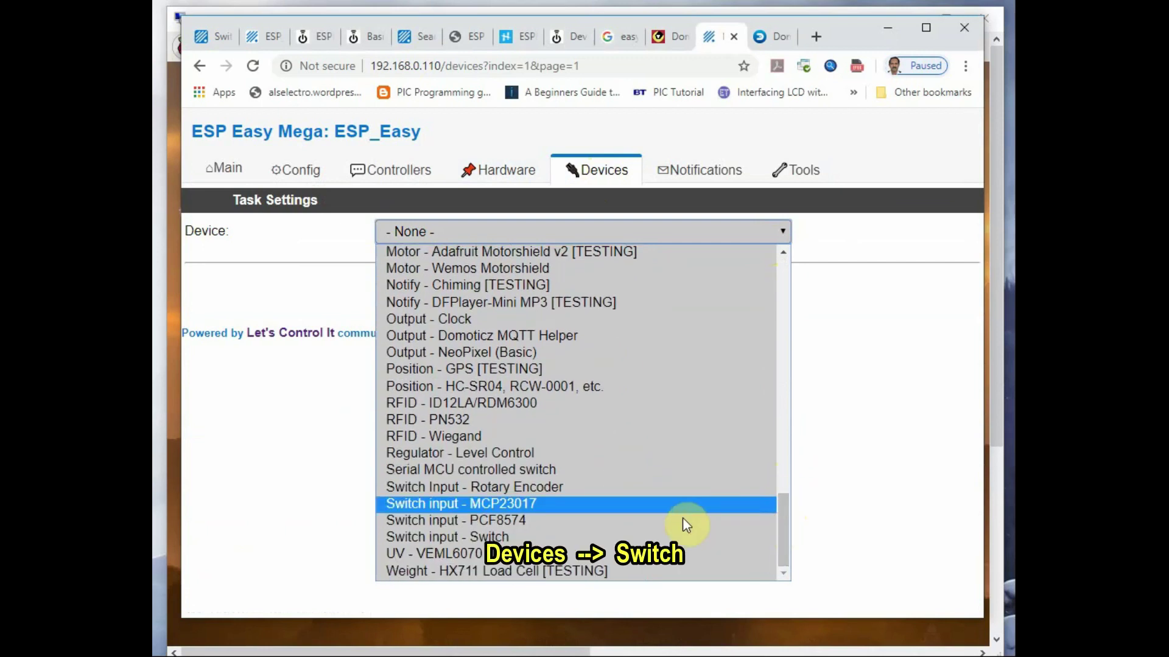
pyautogui.click(551, 537)
pyautogui.click(431, 255)
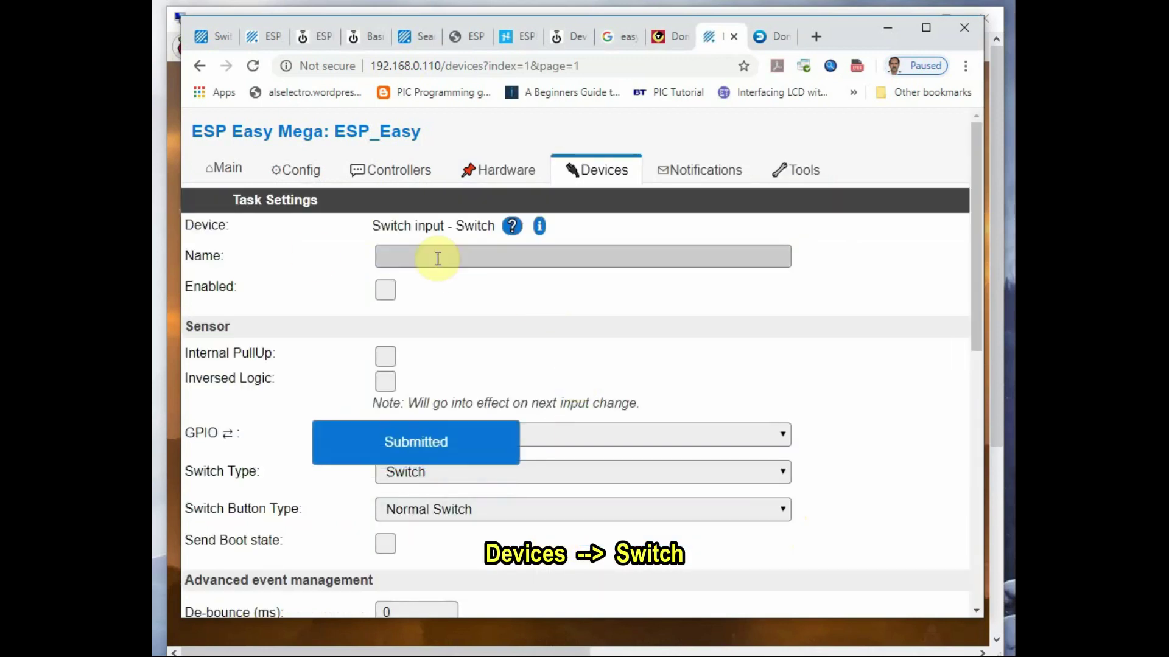
pyautogui.write('rl1')
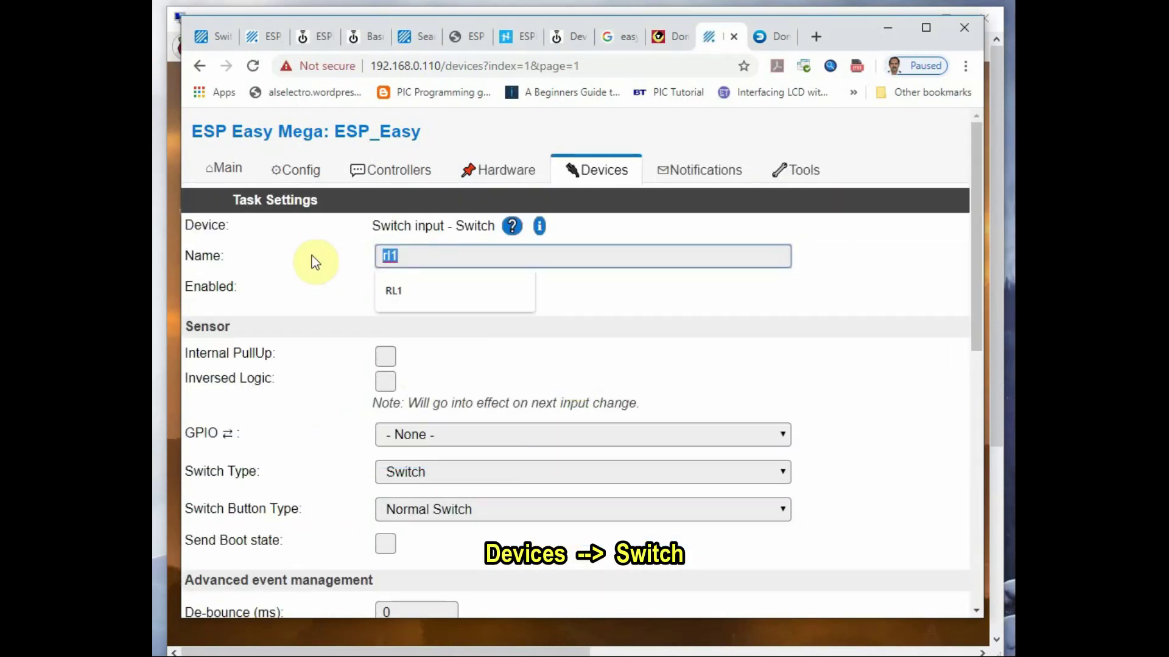
pyautogui.click(398, 292)
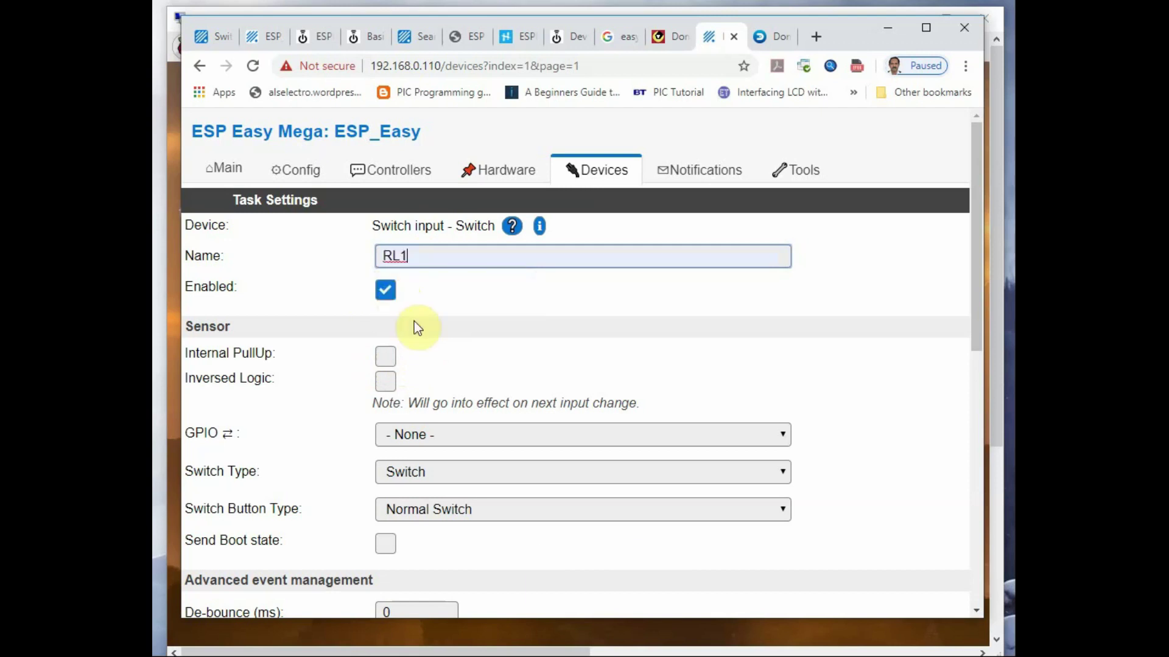
# Assign GPIO-16 (D0) to RL1 with the internal pull-up off.
pyautogui.click(386, 357)
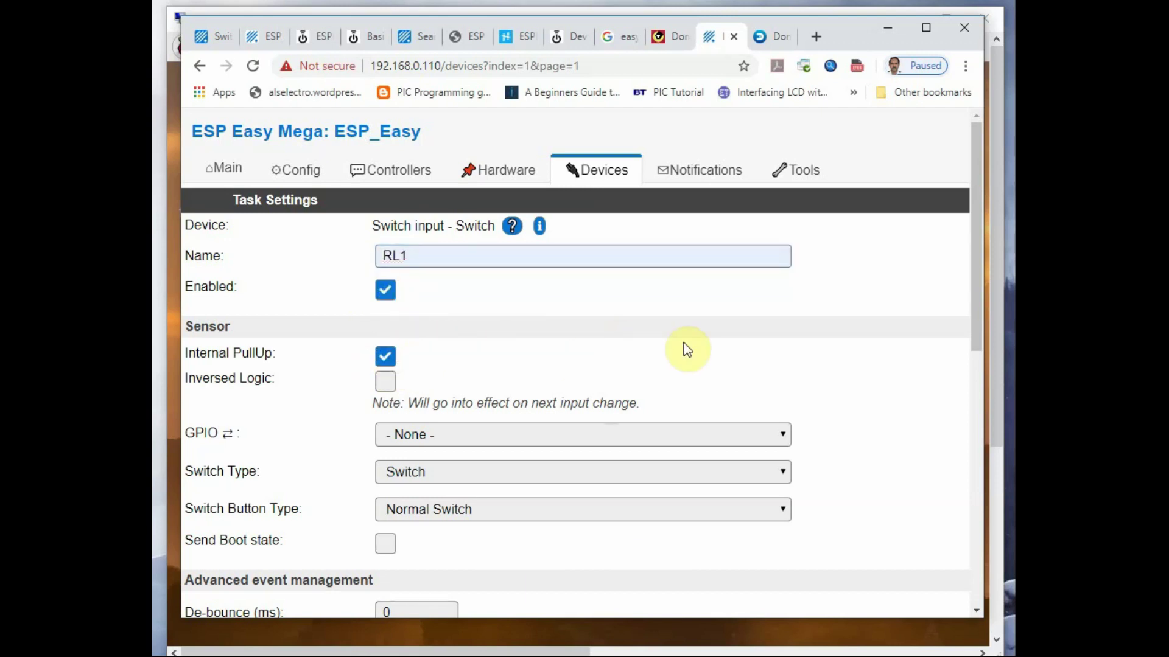
pyautogui.scroll(-1, 684, 342)
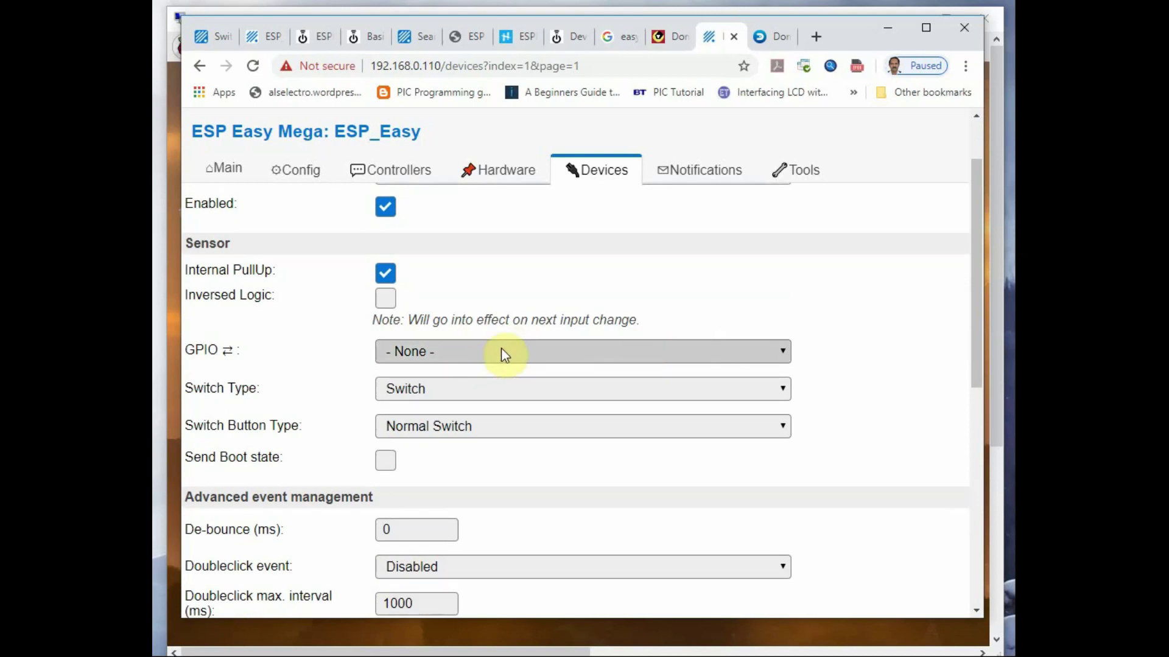
pyautogui.click(507, 351)
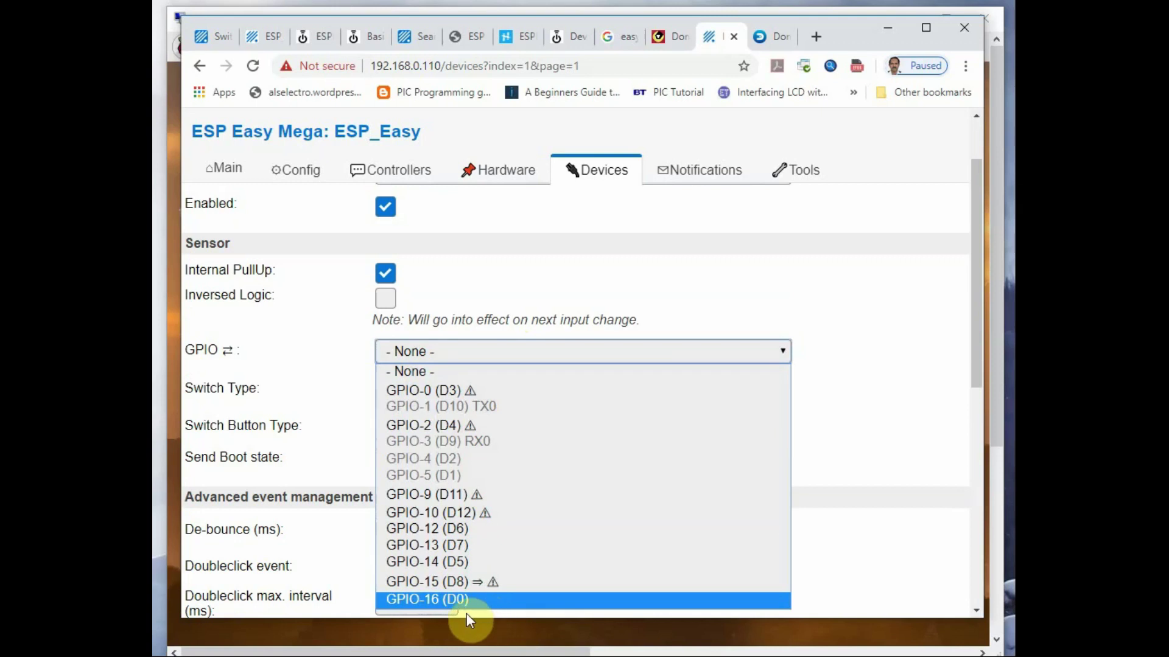
pyautogui.click(422, 600)
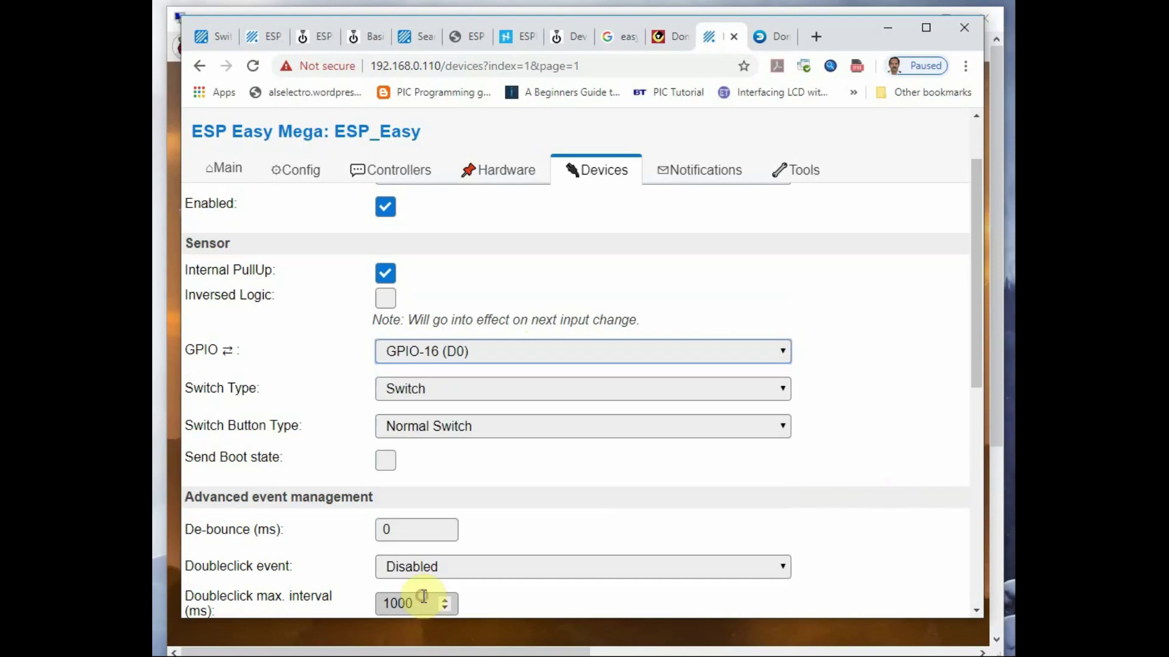
pyautogui.click(385, 274)
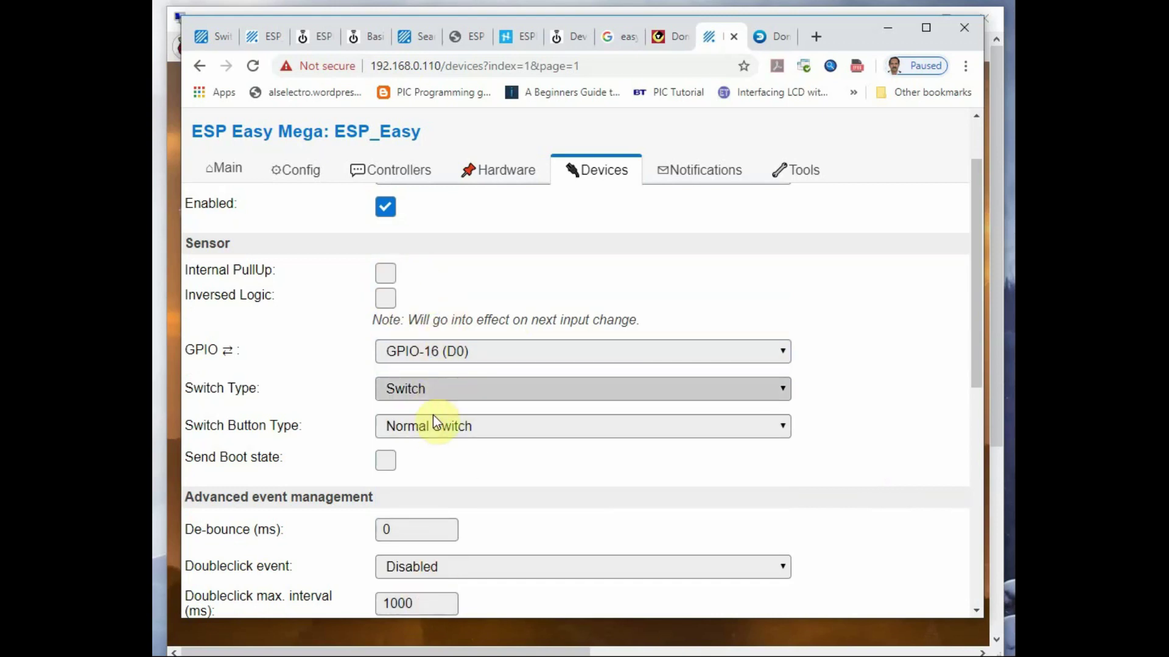
pyautogui.scroll(-1, 445, 462)
pyautogui.scroll(-3, 445, 463)
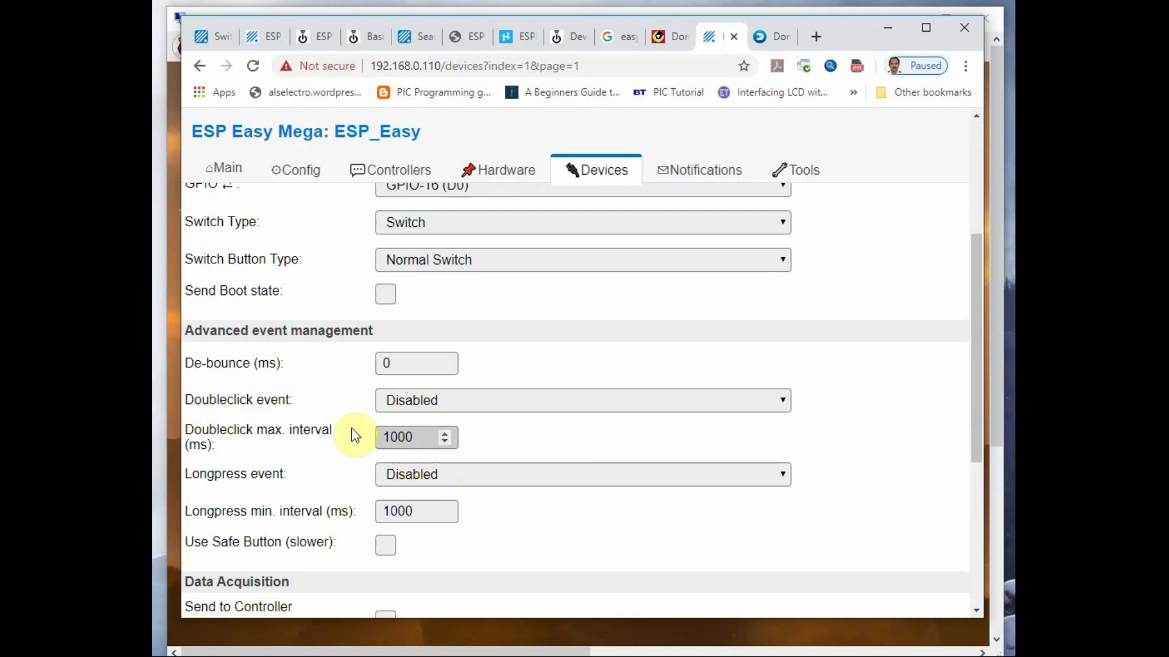
pyautogui.scroll(-6, 426, 386)
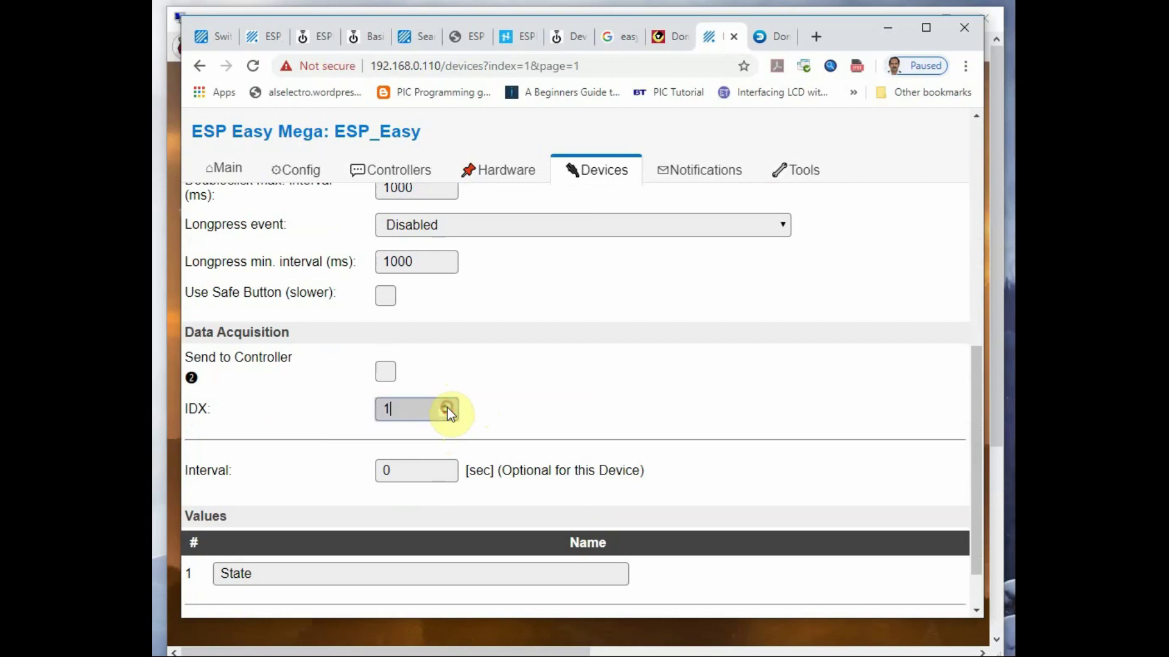
pyautogui.scroll(-1, 568, 389)
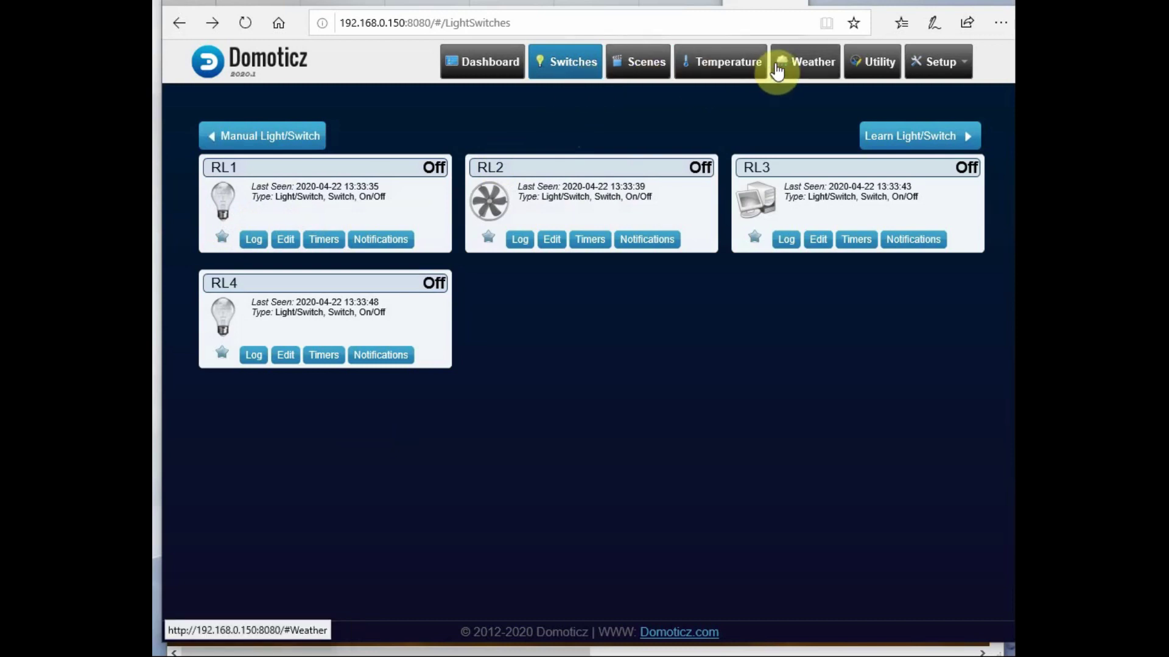
pyautogui.click(946, 67)
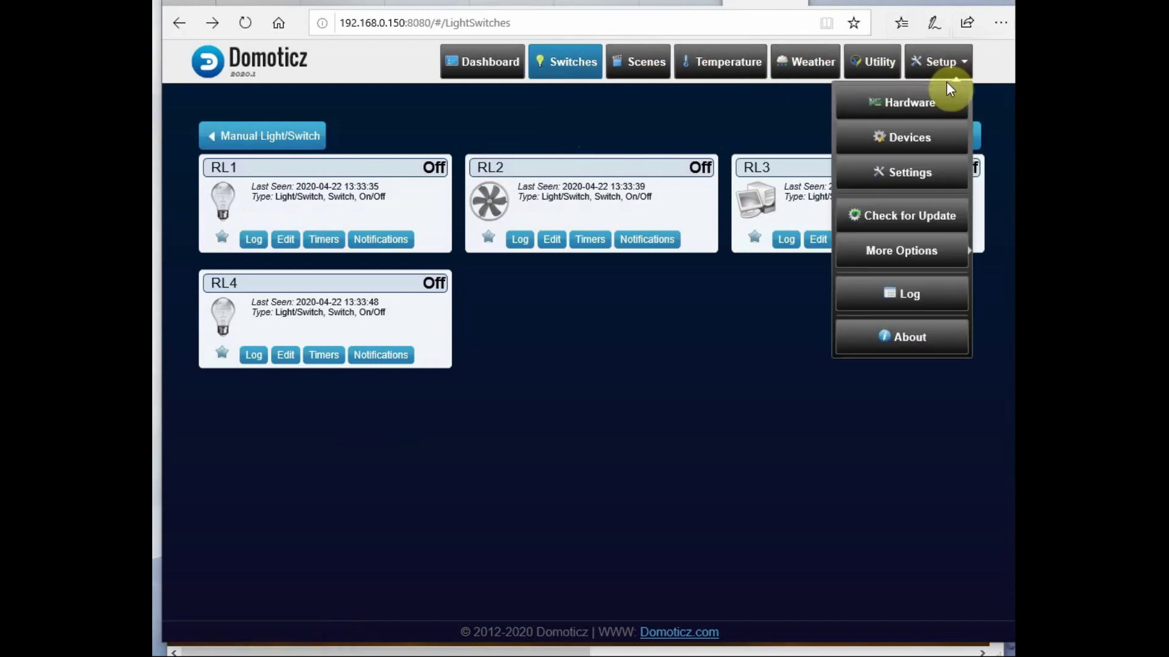
pyautogui.click(913, 137)
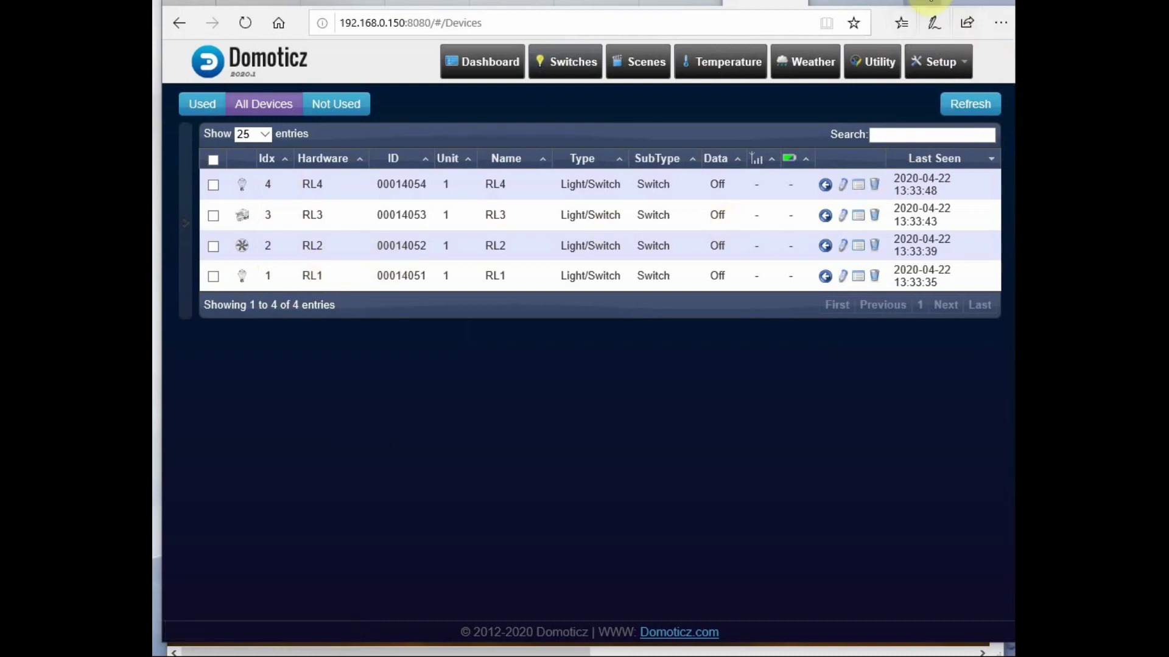
pyautogui.hotkey('alt', 'Tab')
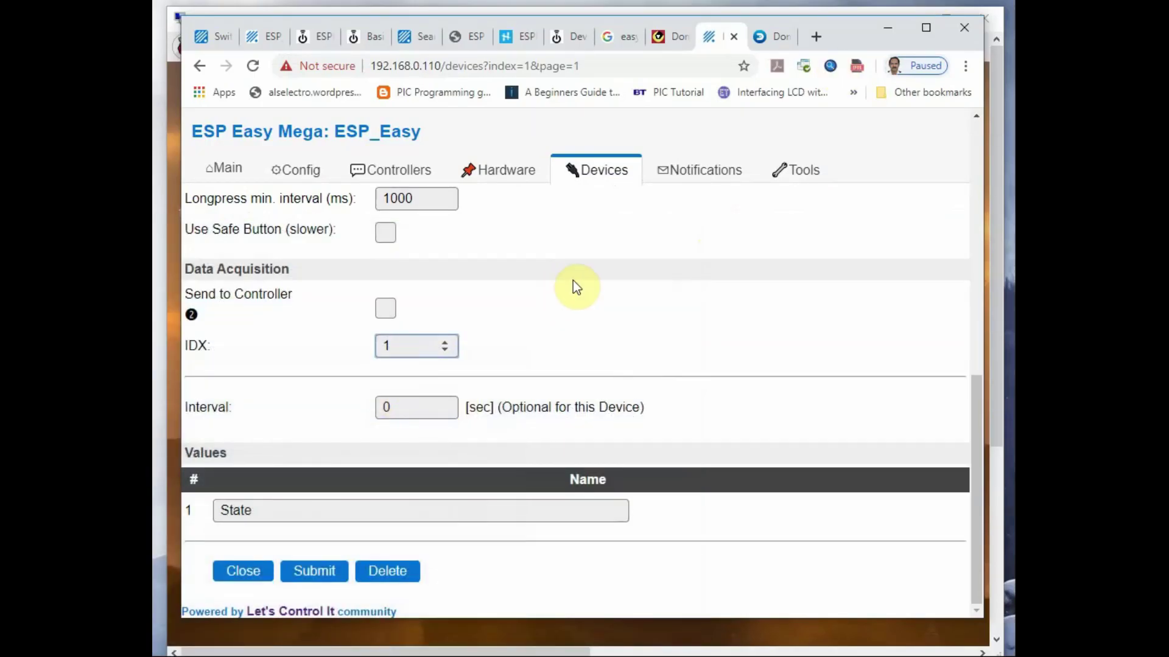
# Save RL1 and add task 2 as a Switch input - Switch device.
pyautogui.click(307, 575)
pyautogui.click(522, 178)
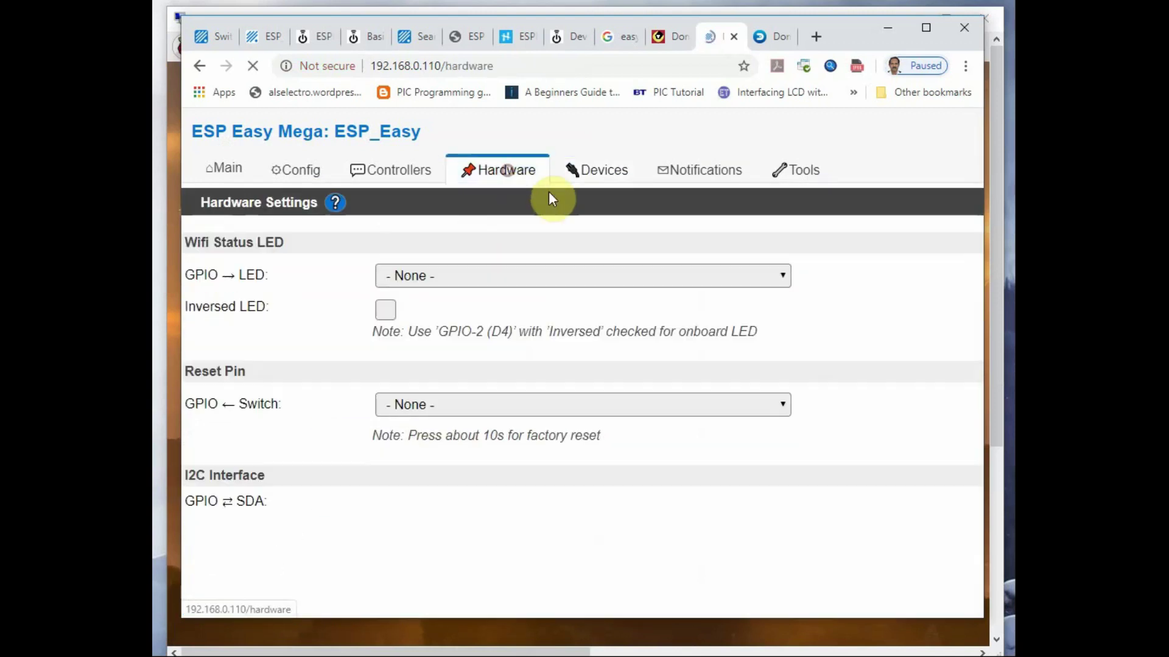
pyautogui.click(600, 171)
pyautogui.click(216, 266)
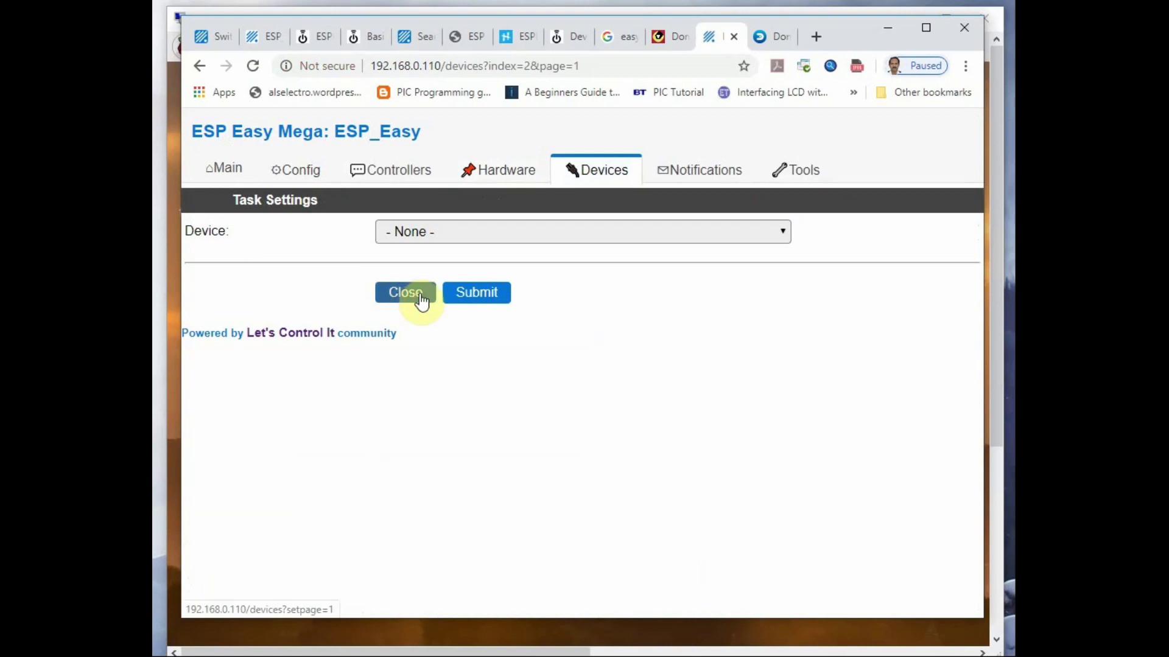
pyautogui.click(454, 233)
pyautogui.scroll(-15, 491, 500)
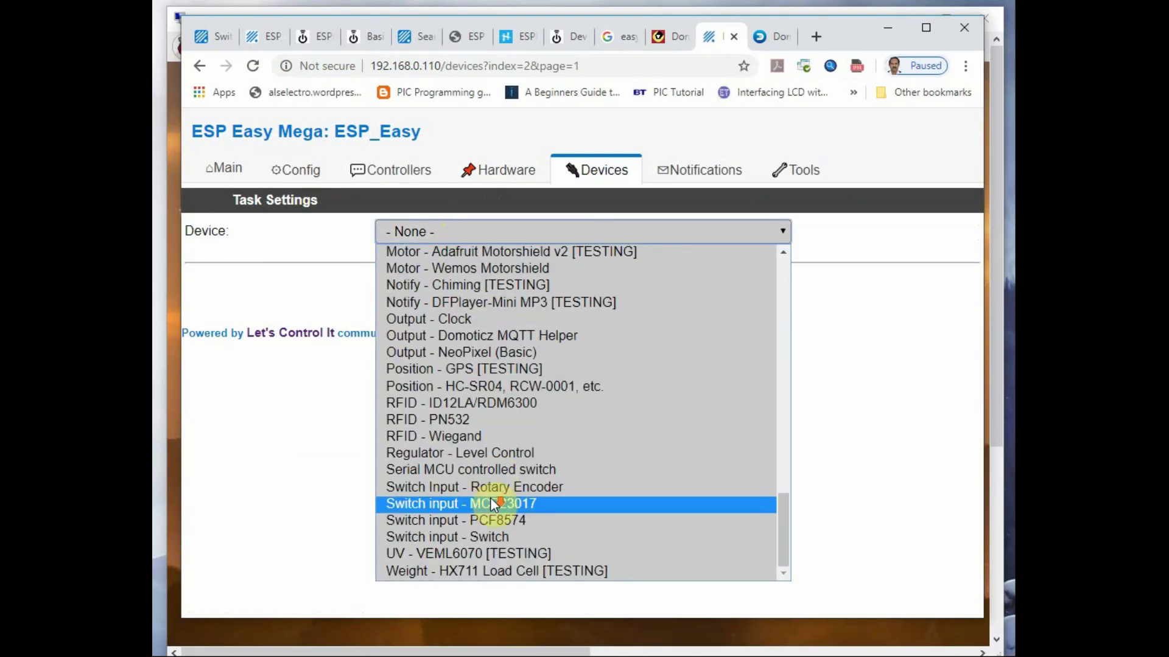
pyautogui.click(457, 537)
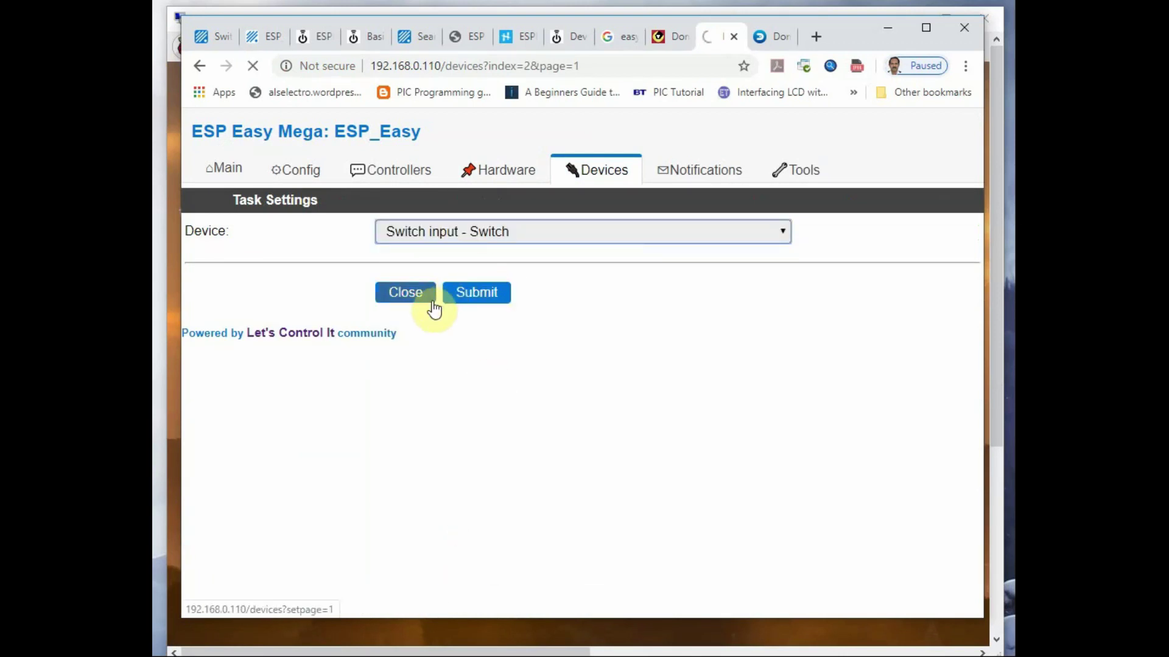
pyautogui.click(481, 298)
# Name task 2 RL2, enabled with internal pull-up on GPIO-14 (D5), IDX 2, and submit.
pyautogui.click(410, 255)
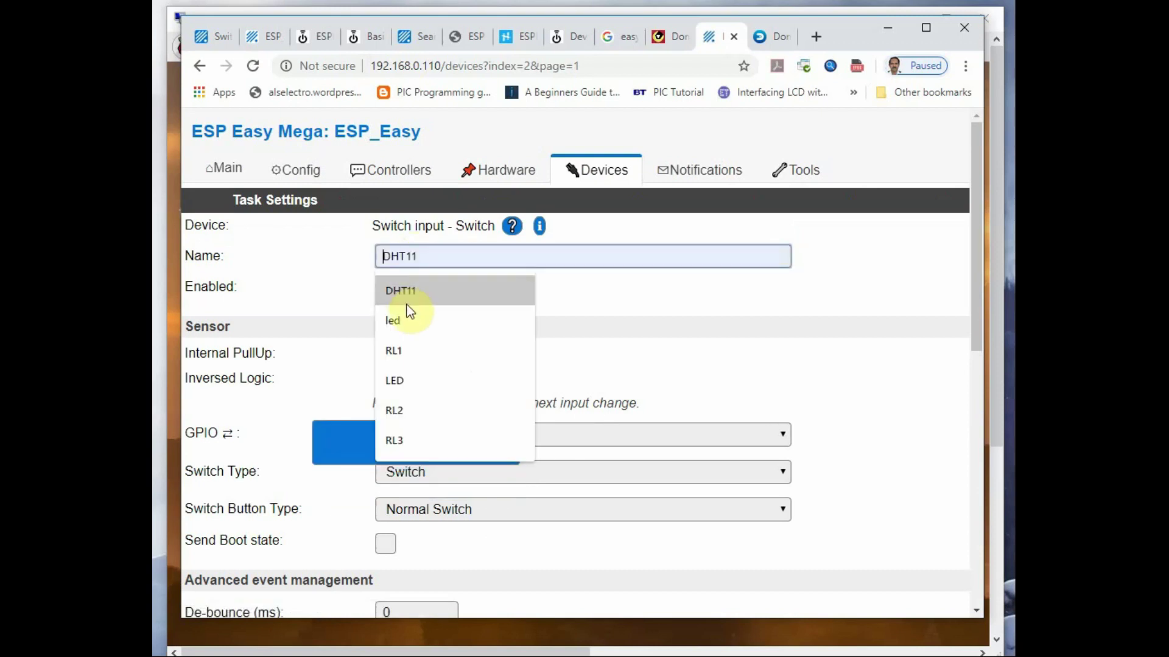
pyautogui.click(394, 409)
pyautogui.click(385, 290)
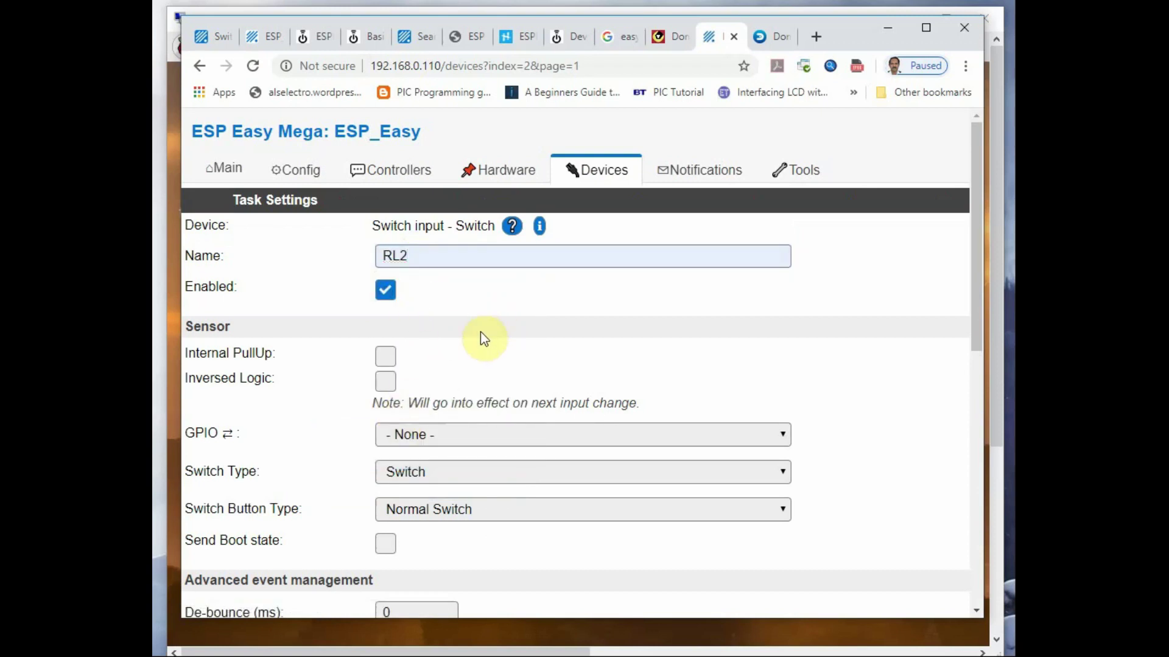
pyautogui.click(385, 356)
pyautogui.scroll(-1, 756, 323)
pyautogui.click(509, 353)
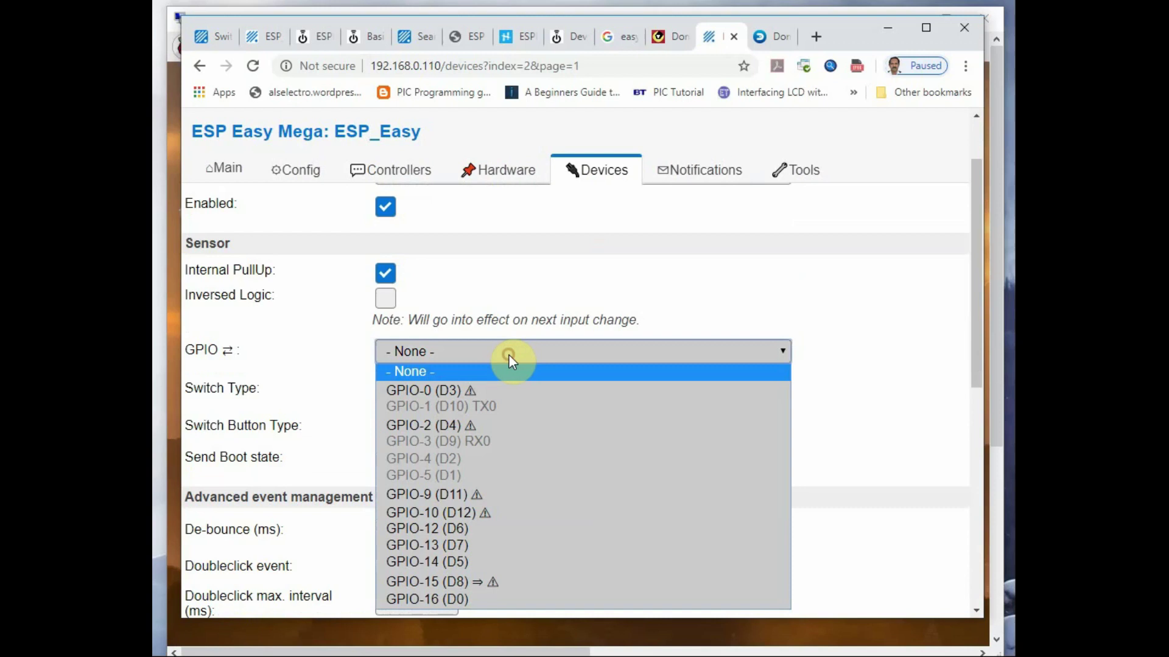
pyautogui.click(430, 562)
pyautogui.scroll(-5, 509, 495)
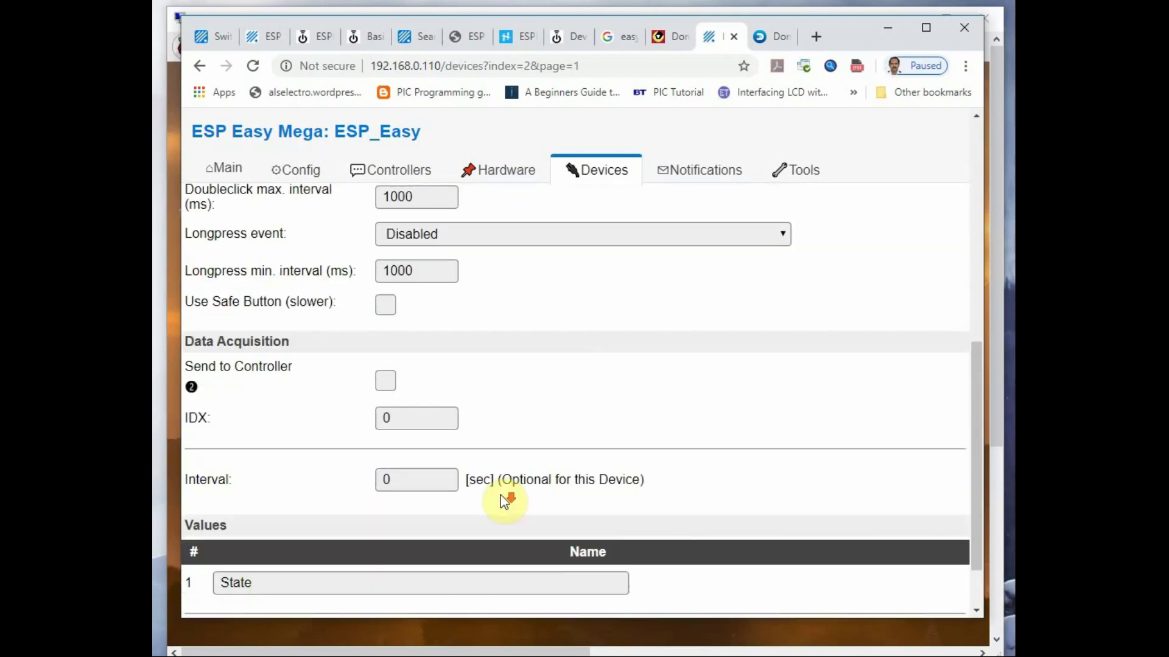
pyautogui.click(446, 405)
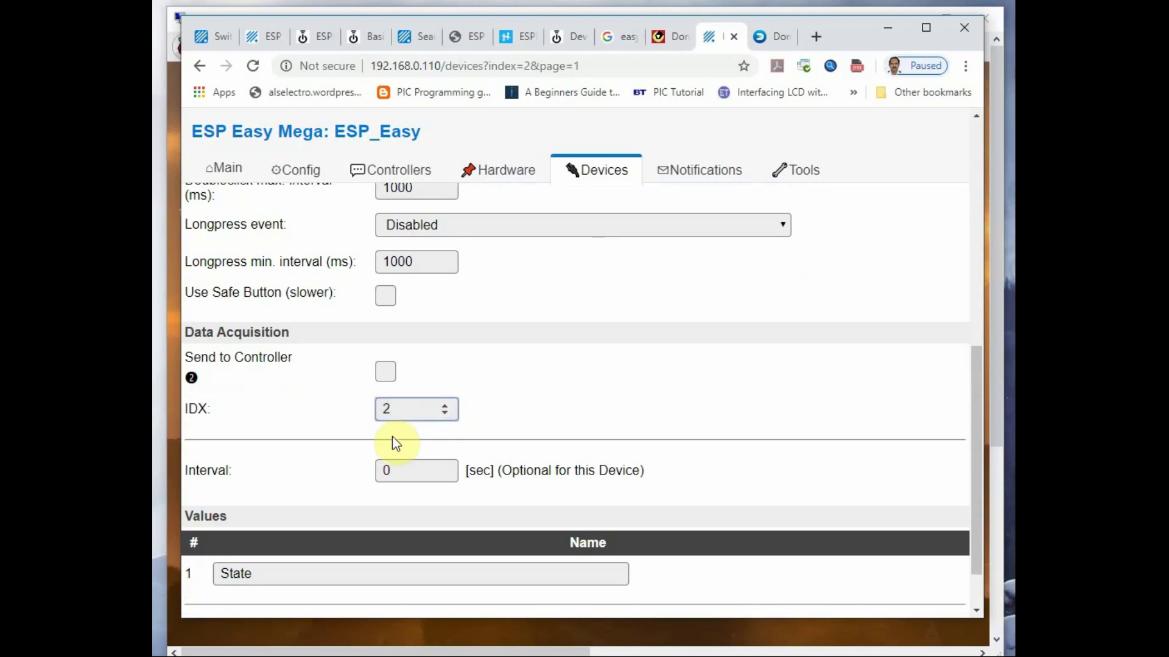
pyautogui.scroll(-1, 539, 432)
pyautogui.click(311, 574)
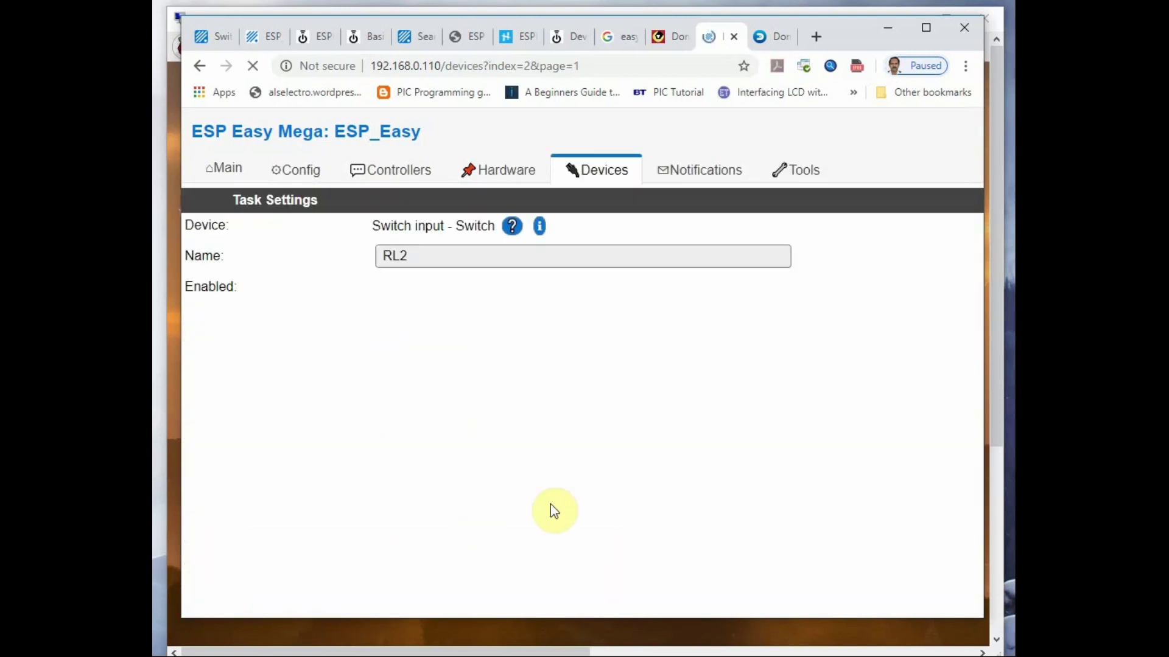
# Add task 3 as a Switch input - Switch device.
pyautogui.click(508, 172)
pyautogui.click(603, 176)
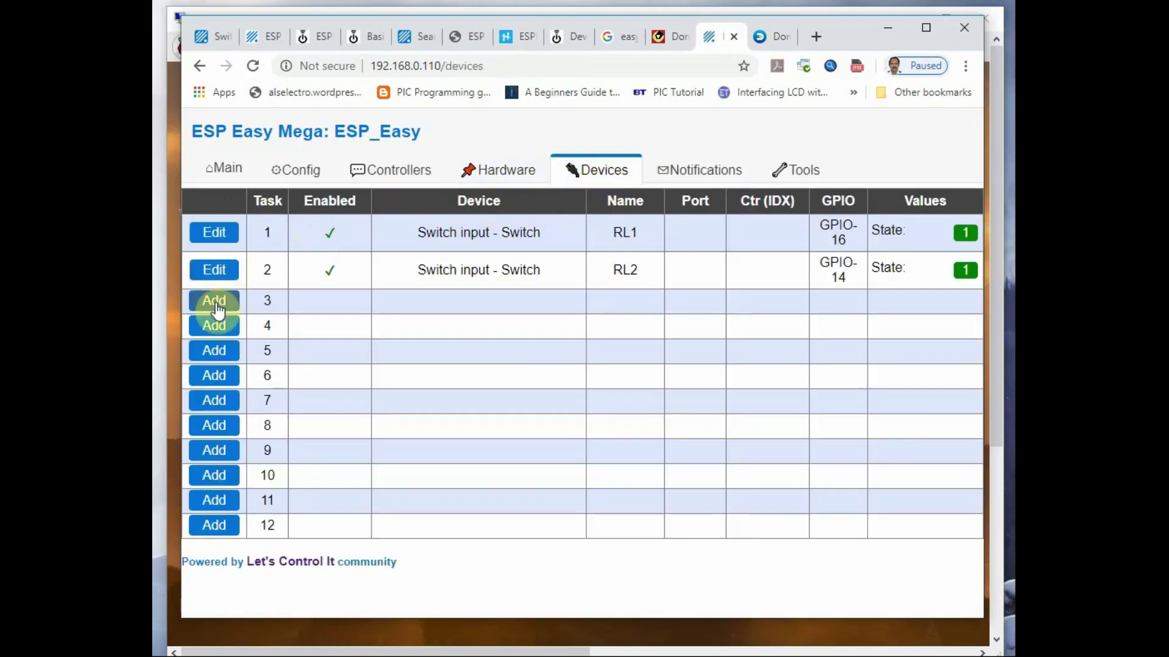
pyautogui.click(213, 307)
pyautogui.click(627, 232)
pyautogui.scroll(-10, 601, 377)
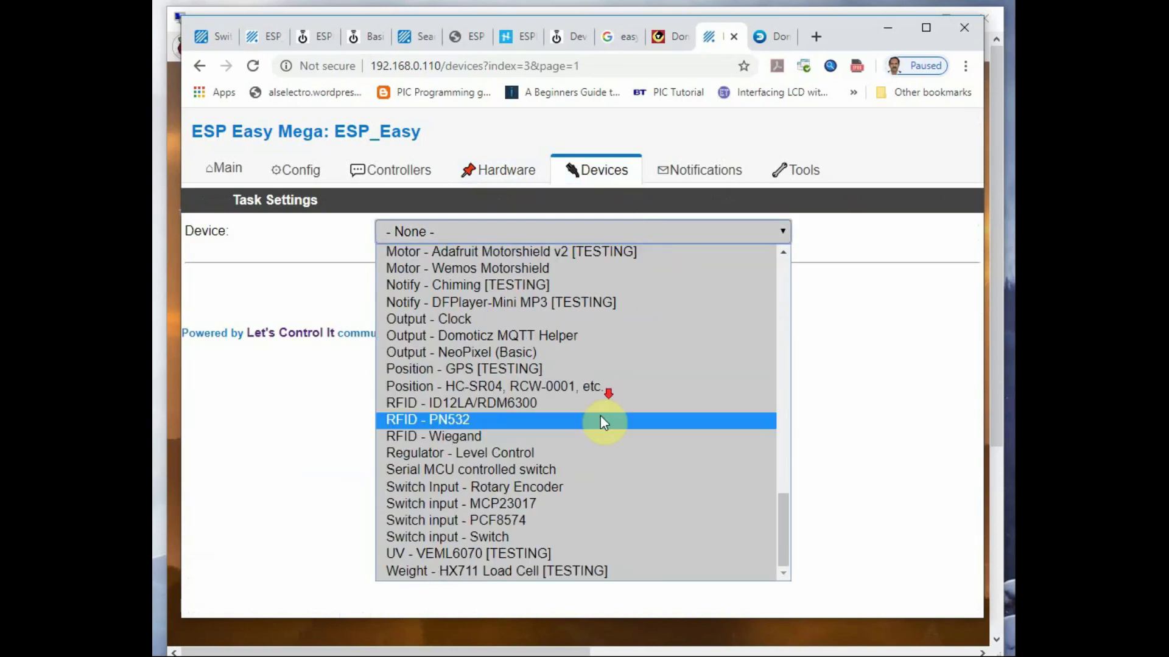
pyautogui.click(509, 537)
# Name task 3 RL3, enabled with internal pull-up on GPIO-12 (D6), IDX 3, and submit.
pyautogui.click(445, 256)
pyautogui.click(420, 441)
pyautogui.click(385, 290)
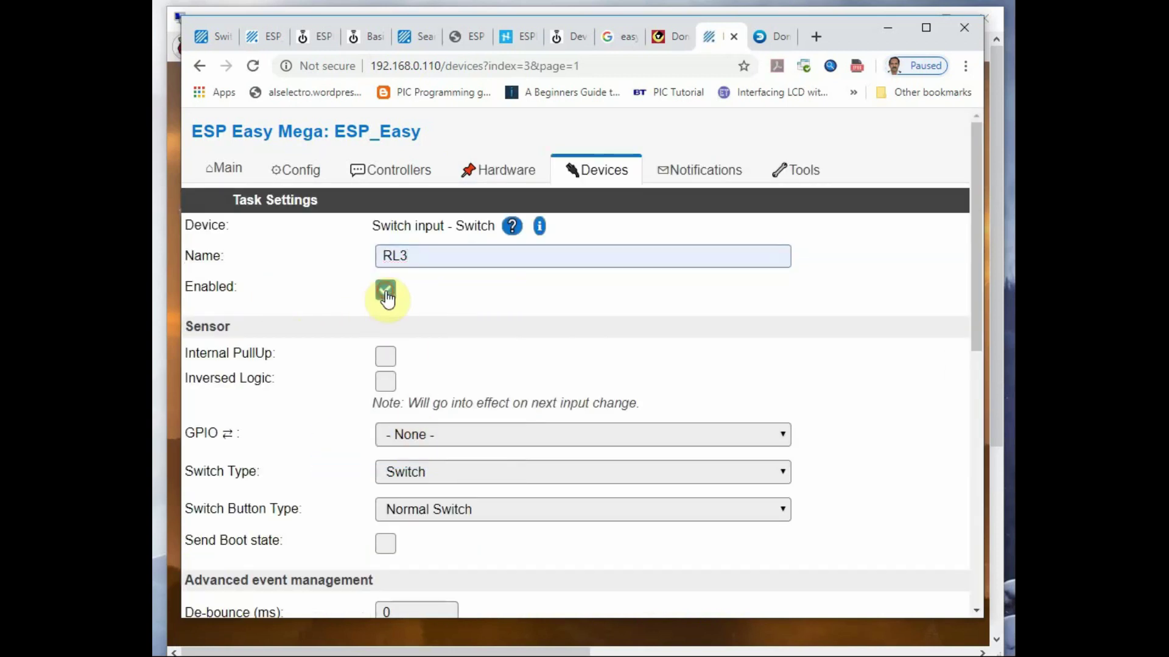
pyautogui.click(386, 356)
pyautogui.scroll(-3, 575, 288)
pyautogui.click(590, 270)
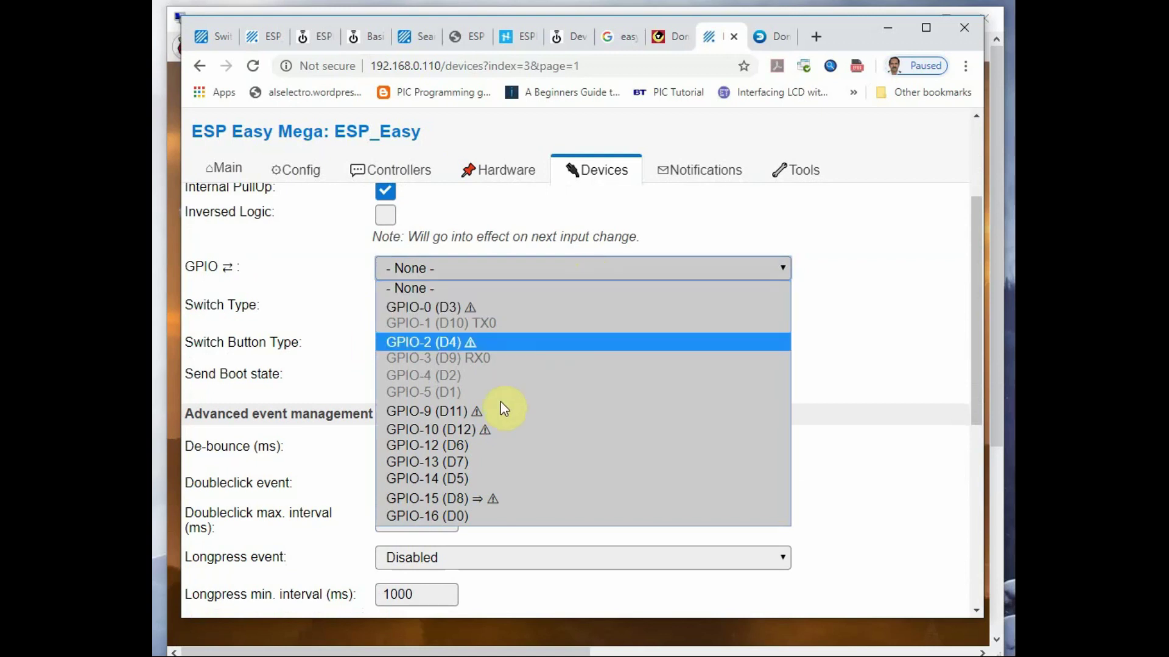
pyautogui.click(477, 445)
pyautogui.scroll(-5, 509, 411)
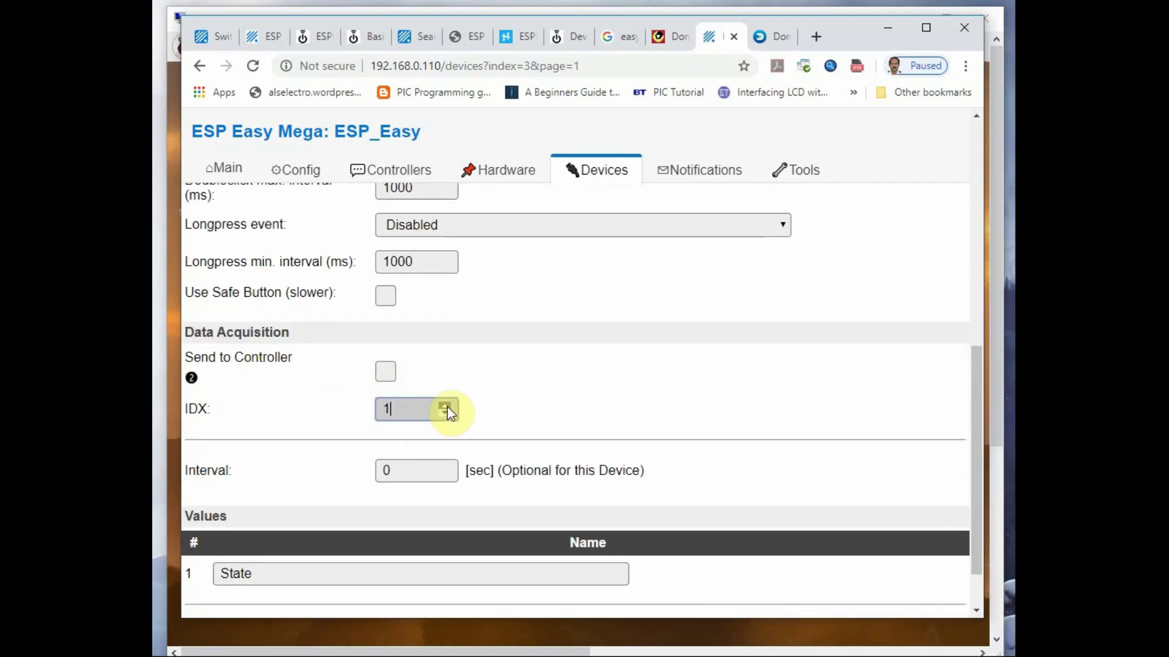
pyautogui.write('3')
pyautogui.scroll(-2, 432, 451)
pyautogui.click(318, 568)
# Add task 4 as a Switch input - Switch device.
pyautogui.click(612, 183)
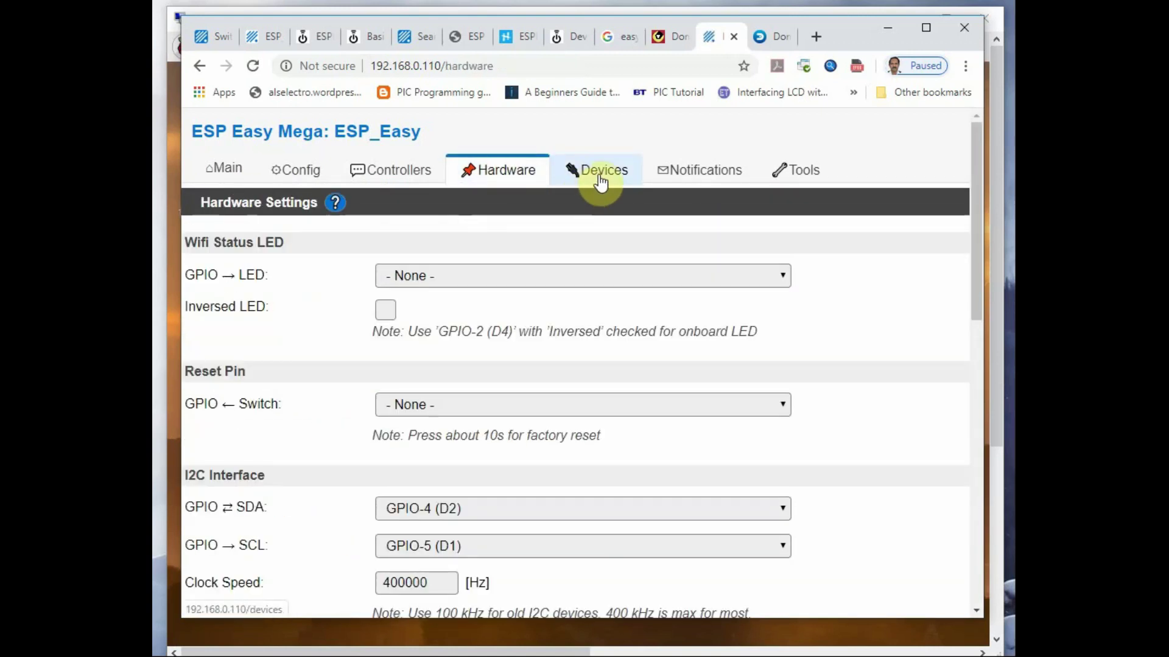
pyautogui.click(232, 331)
pyautogui.click(466, 232)
pyautogui.scroll(-10, 487, 462)
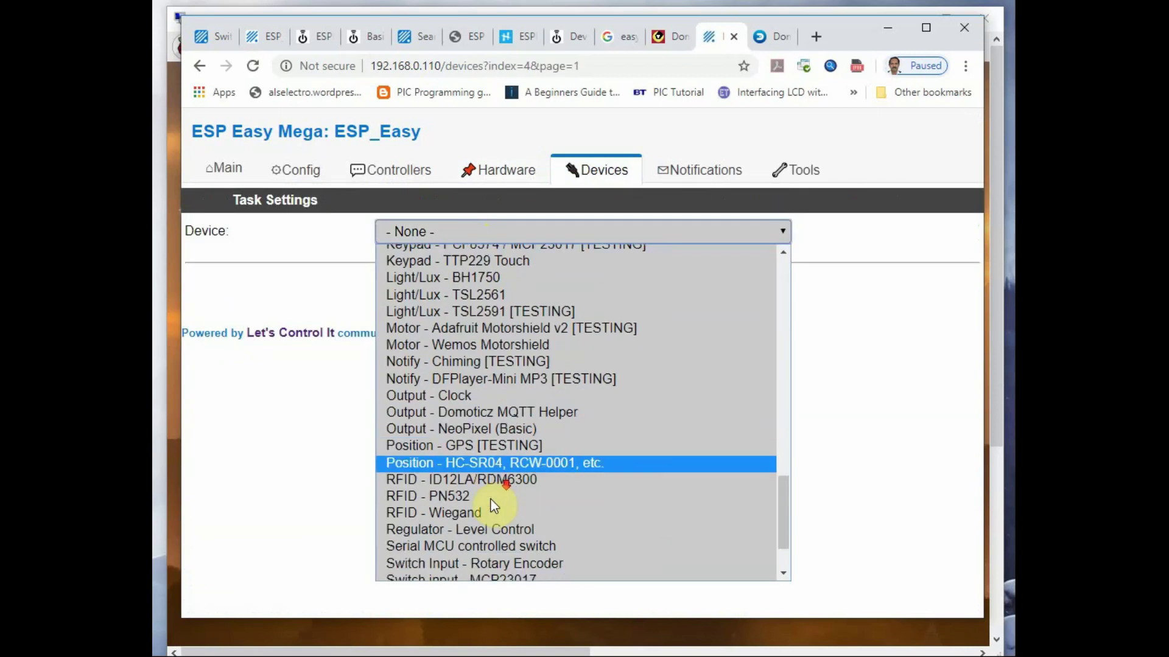
pyautogui.click(461, 537)
# Configure task 4 as RL4 with pull-up on GPIO-13 (D7), IDX 4, then minimize the browser.
pyautogui.click(411, 258)
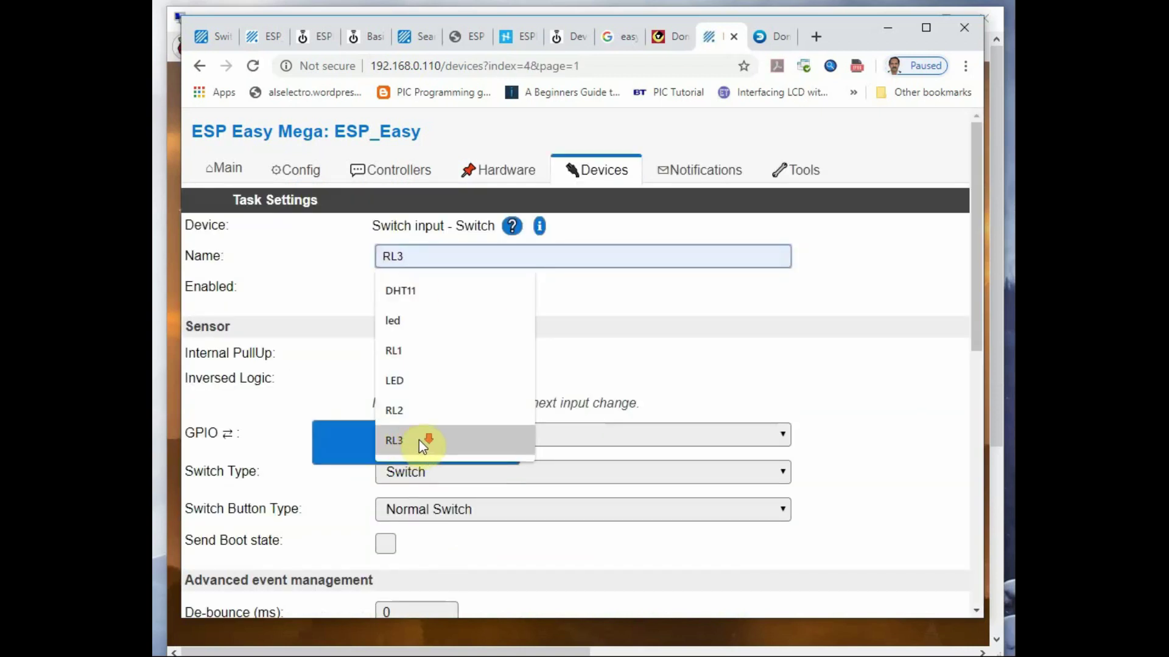
pyautogui.write('RL4')
pyautogui.click(386, 289)
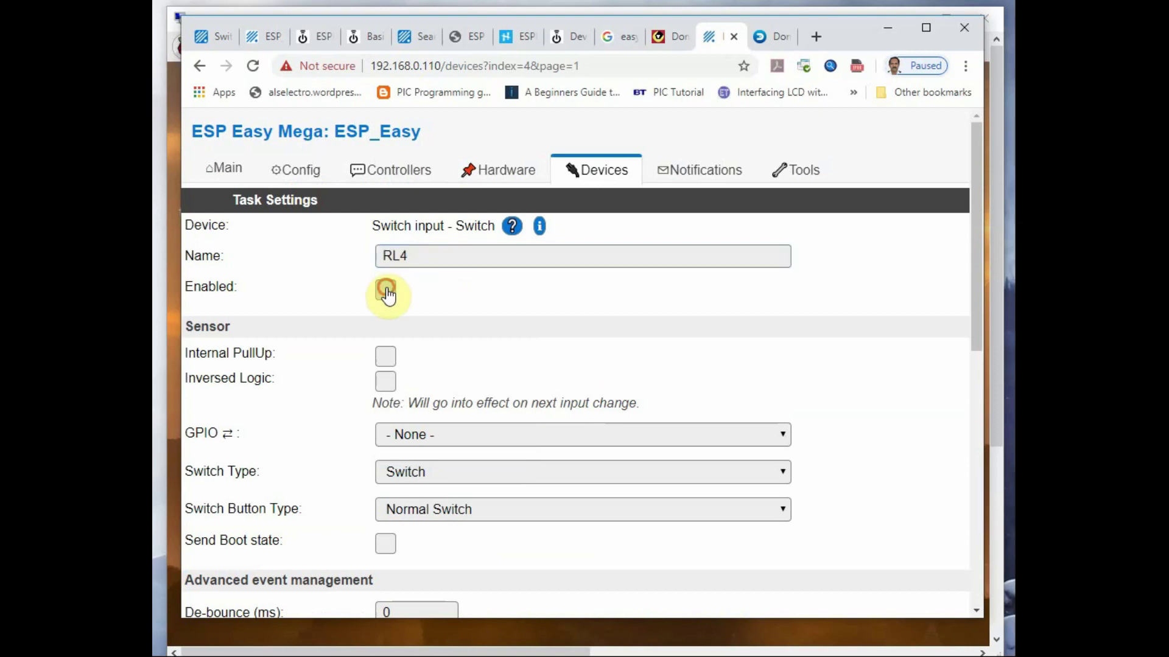
pyautogui.click(390, 356)
pyautogui.scroll(-1, 460, 341)
pyautogui.click(473, 350)
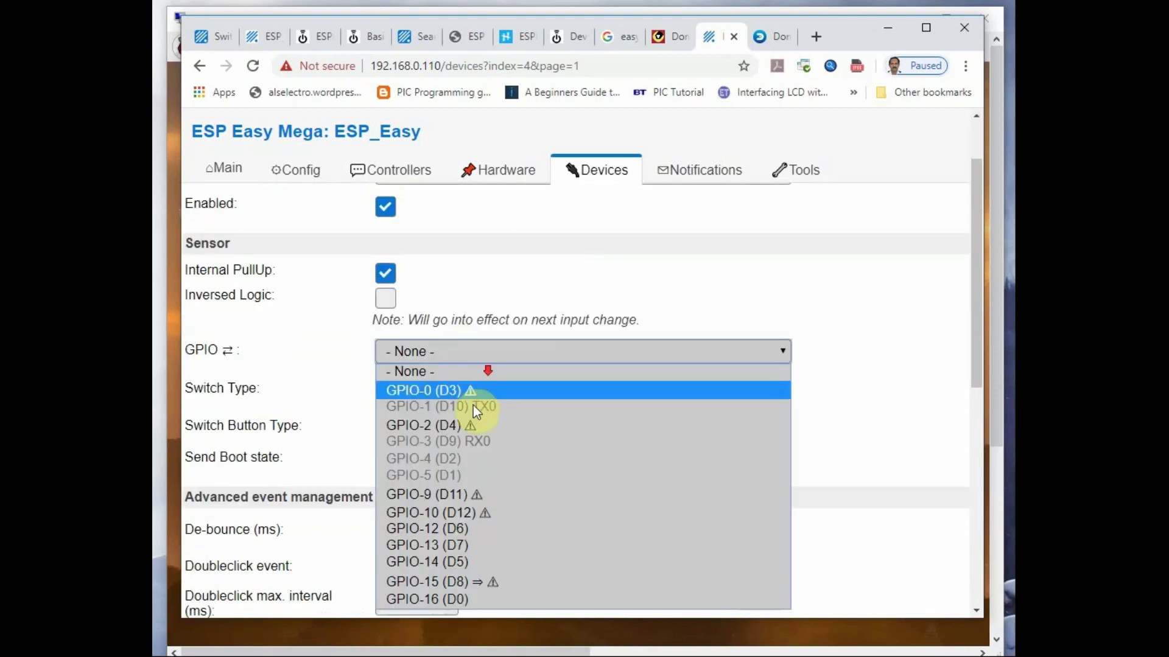
pyautogui.click(457, 545)
pyautogui.scroll(-4, 371, 403)
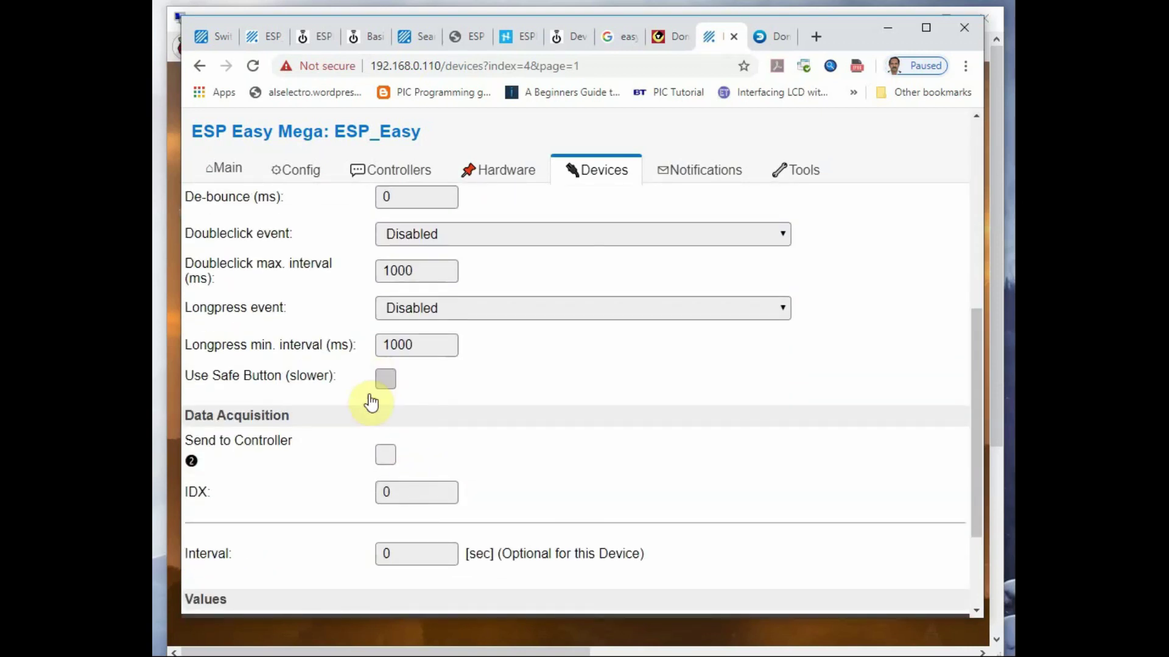
pyautogui.click(447, 489)
pyautogui.click(446, 488)
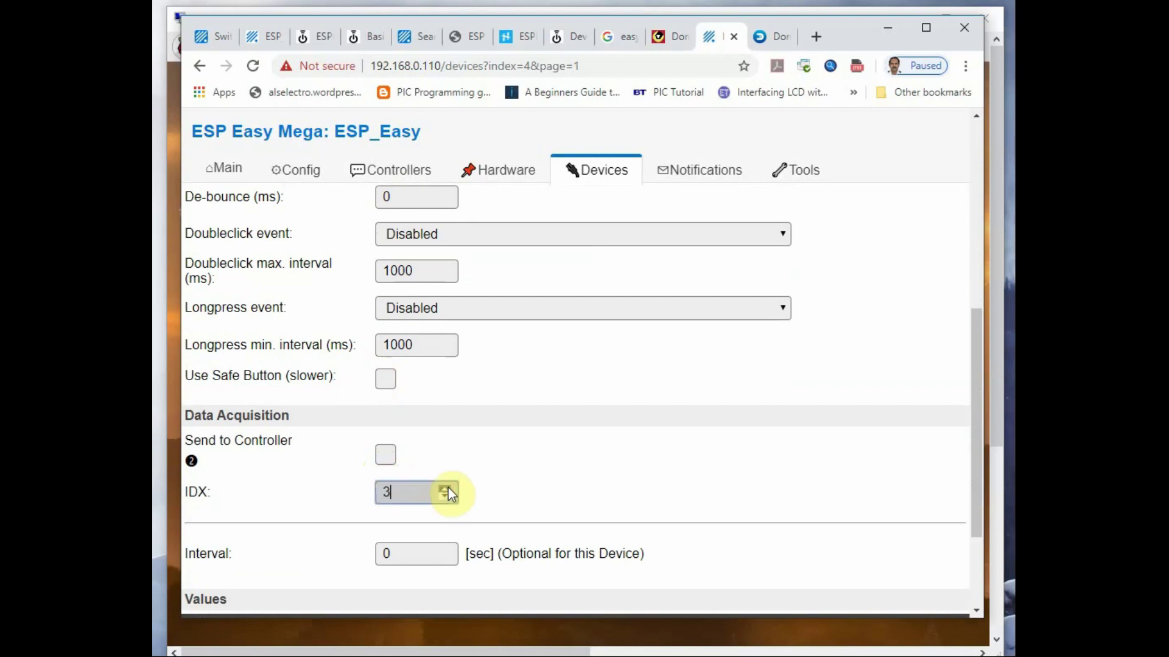
pyautogui.click(446, 488)
pyautogui.scroll(-2, 589, 394)
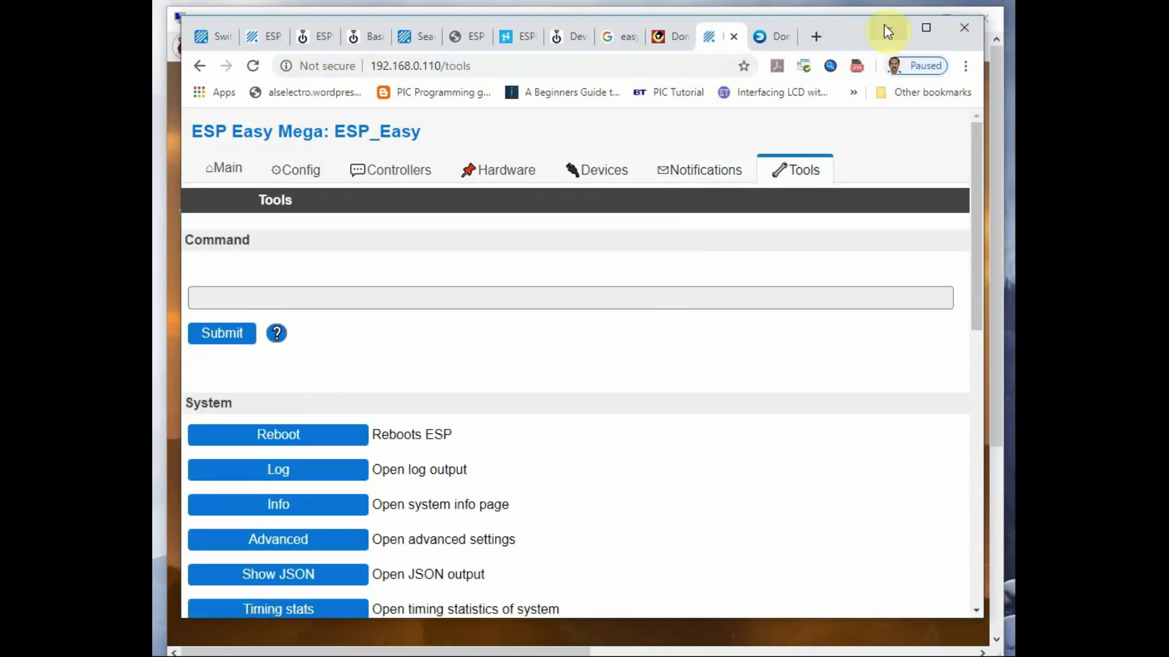
pyautogui.click(886, 30)
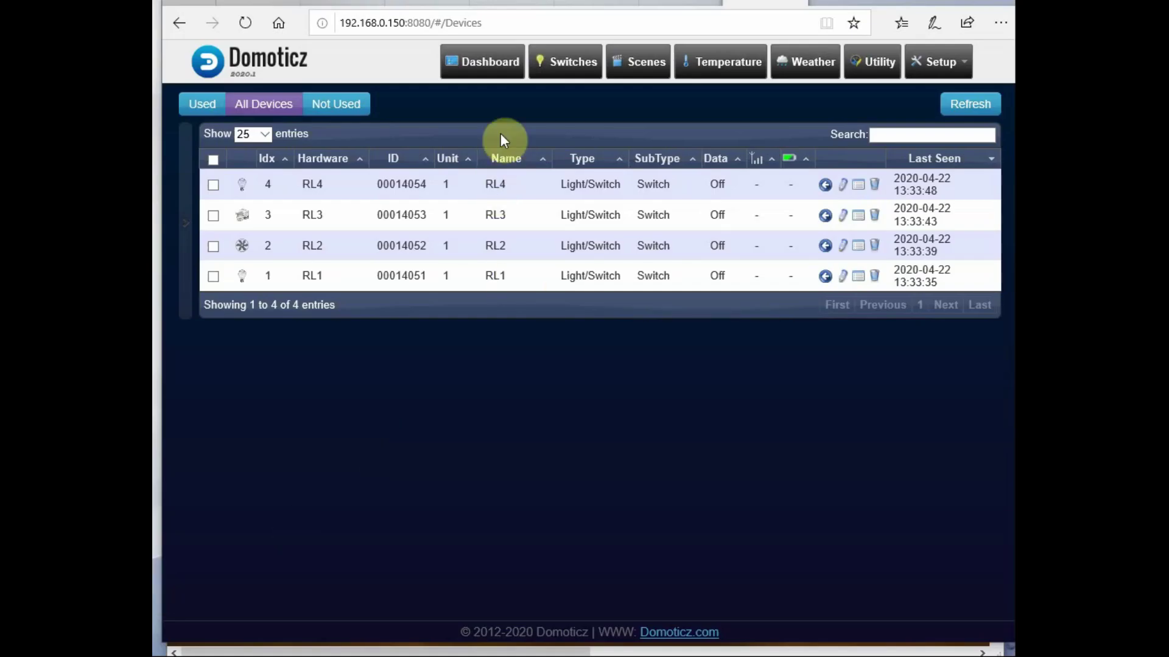
# Toggle relays RL1, RL2 and RL3 from the Switches page, then switch RL1 and RL4 off.
pyautogui.click(561, 59)
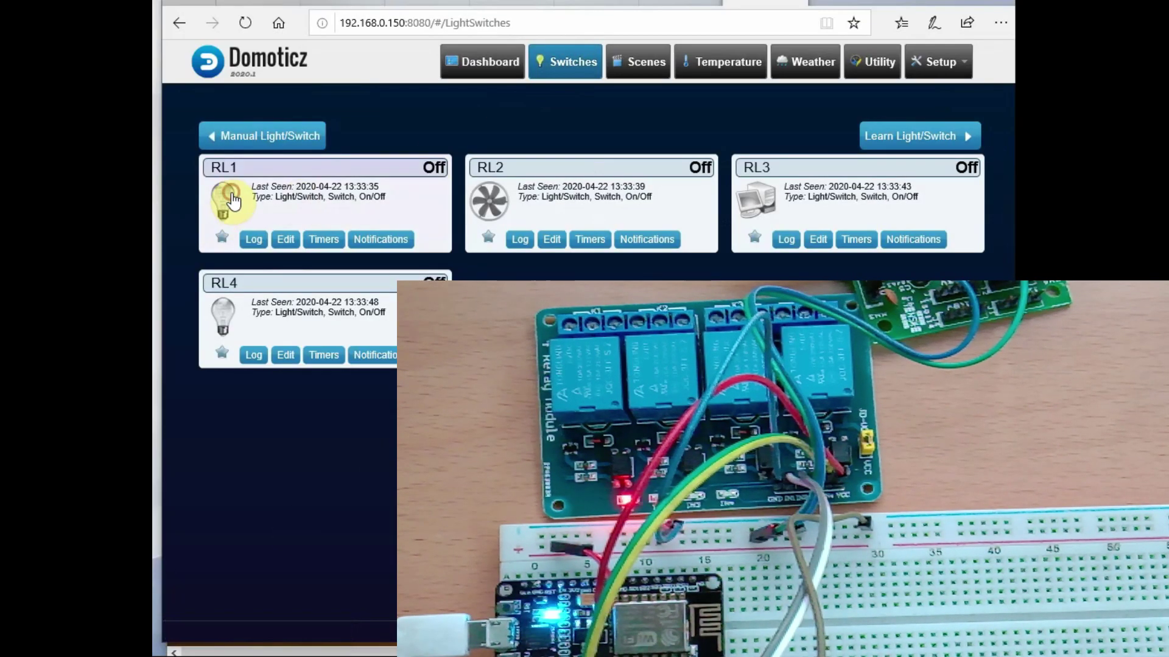
pyautogui.click(233, 201)
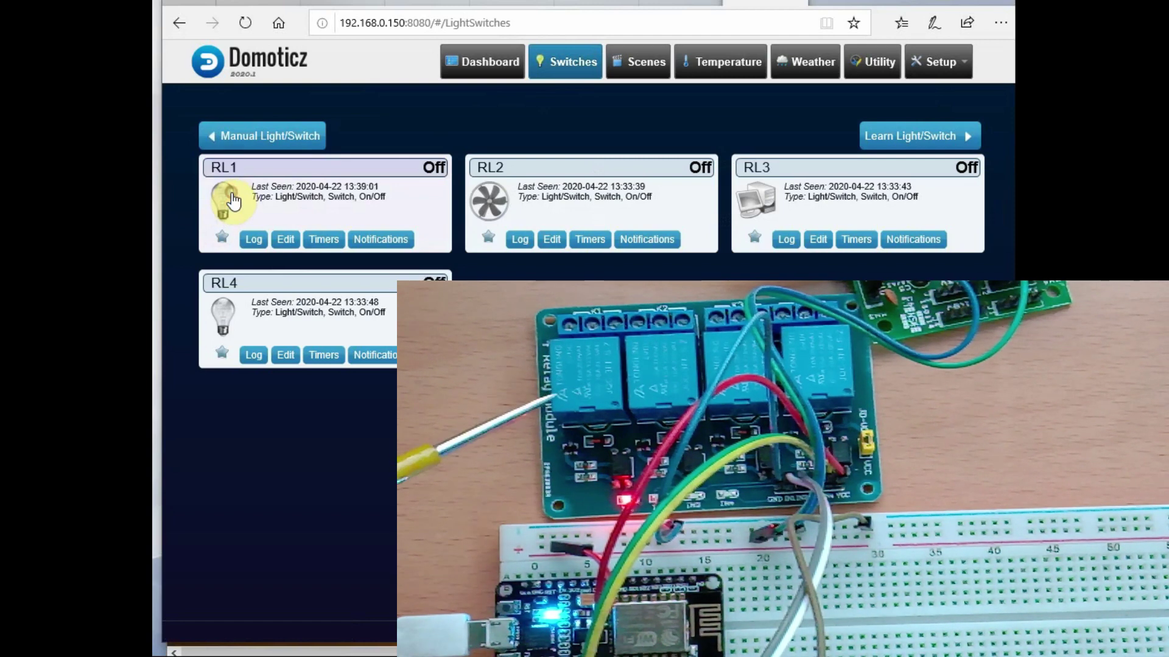
pyautogui.click(494, 205)
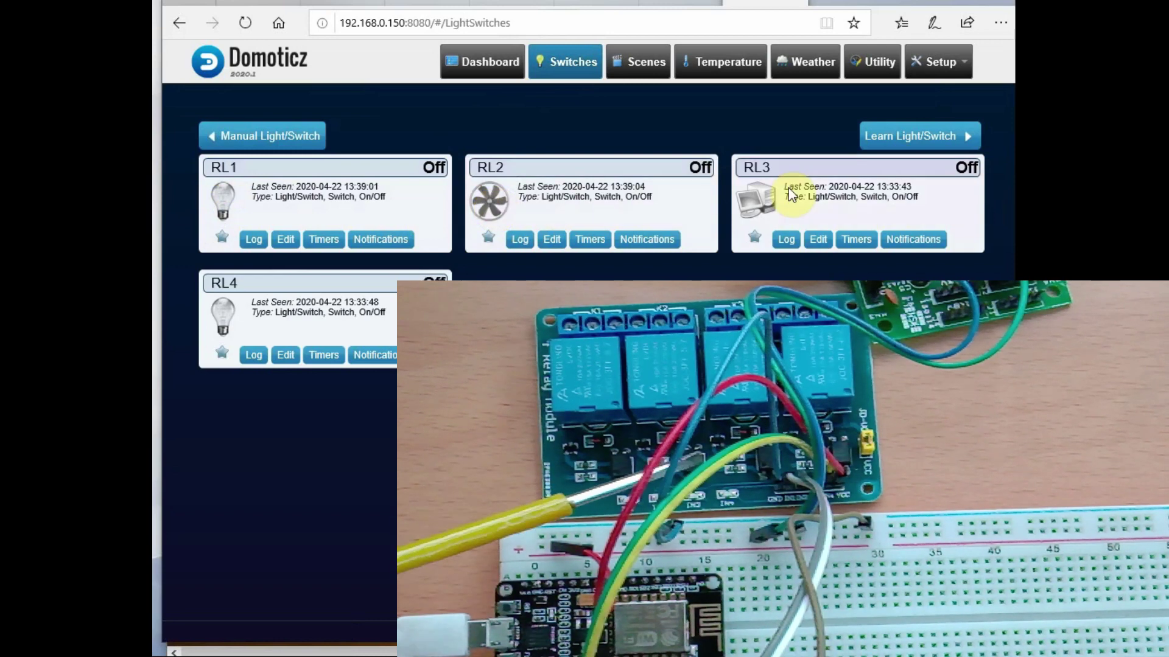
pyautogui.click(769, 199)
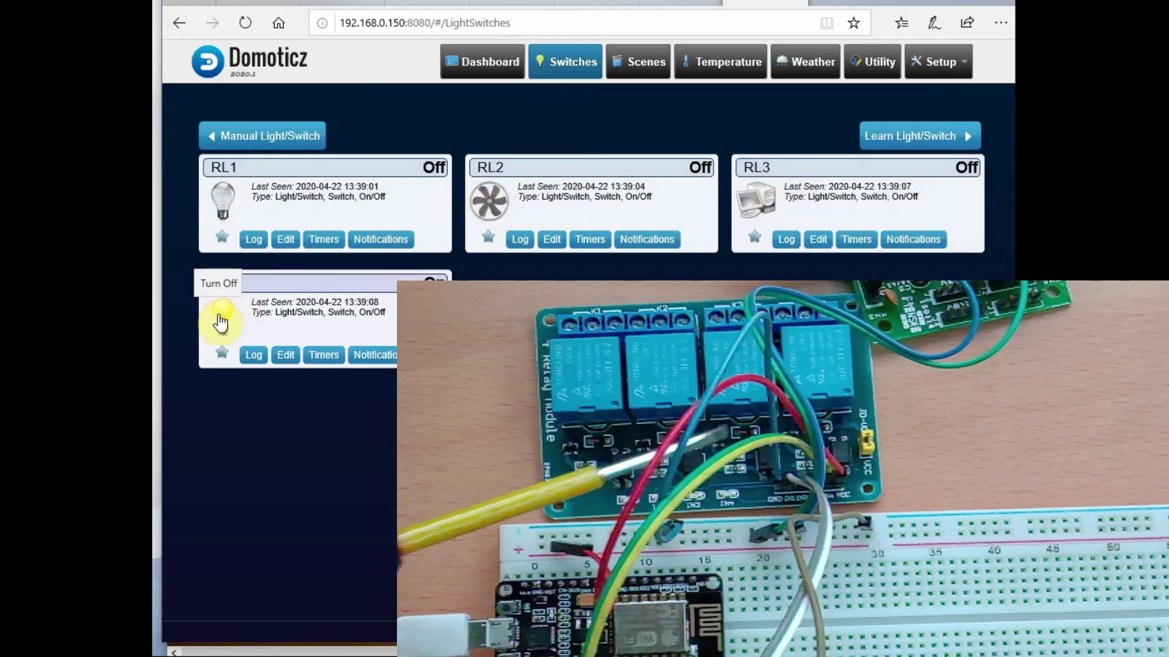
pyautogui.click(229, 209)
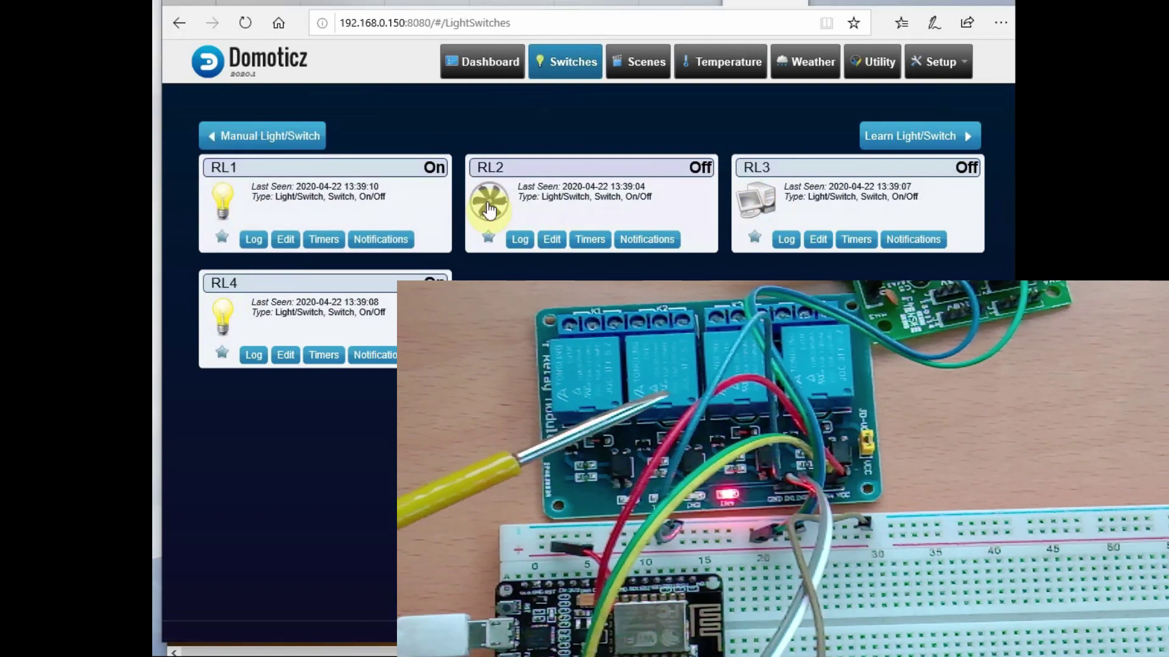
pyautogui.click(489, 201)
pyautogui.click(761, 200)
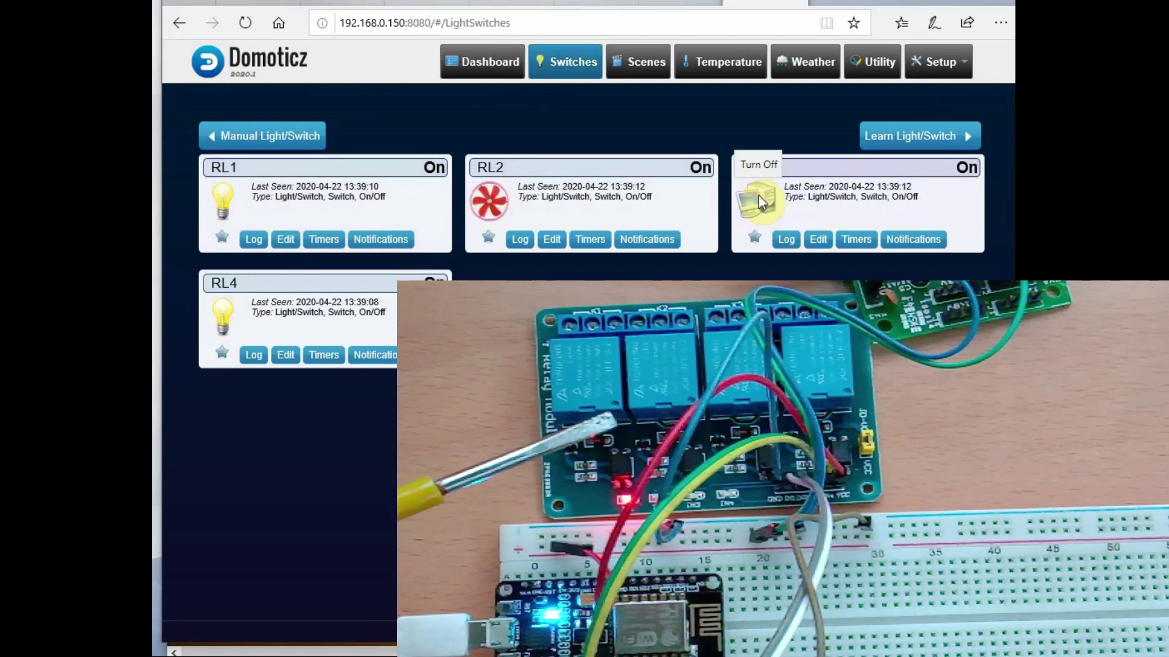
pyautogui.click(211, 202)
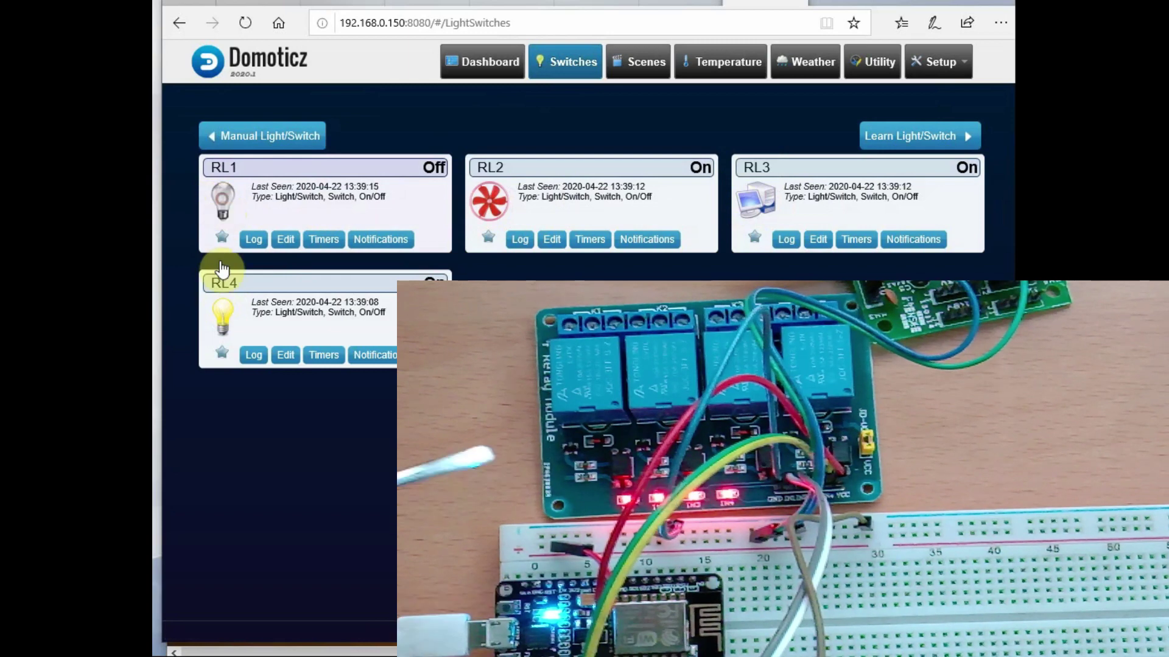
pyautogui.click(221, 323)
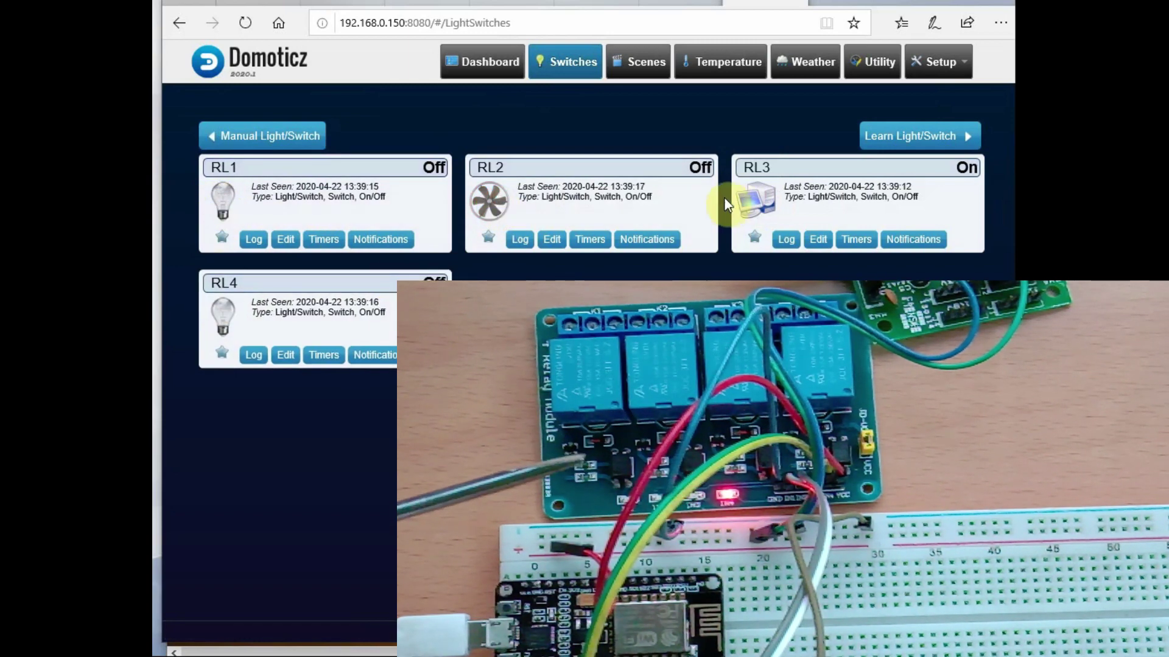